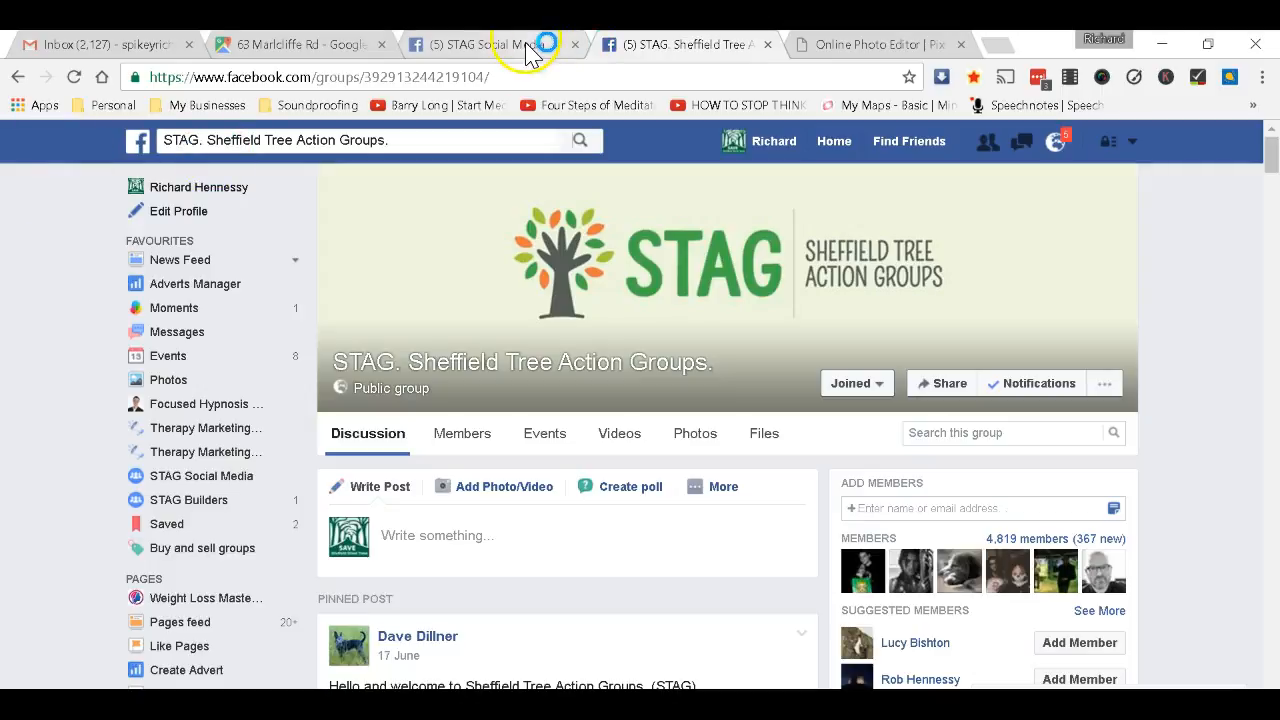
# Open the 'Before...' tree photo in the STAG Social Media group and start downloading it.
pyautogui.click(527, 50)
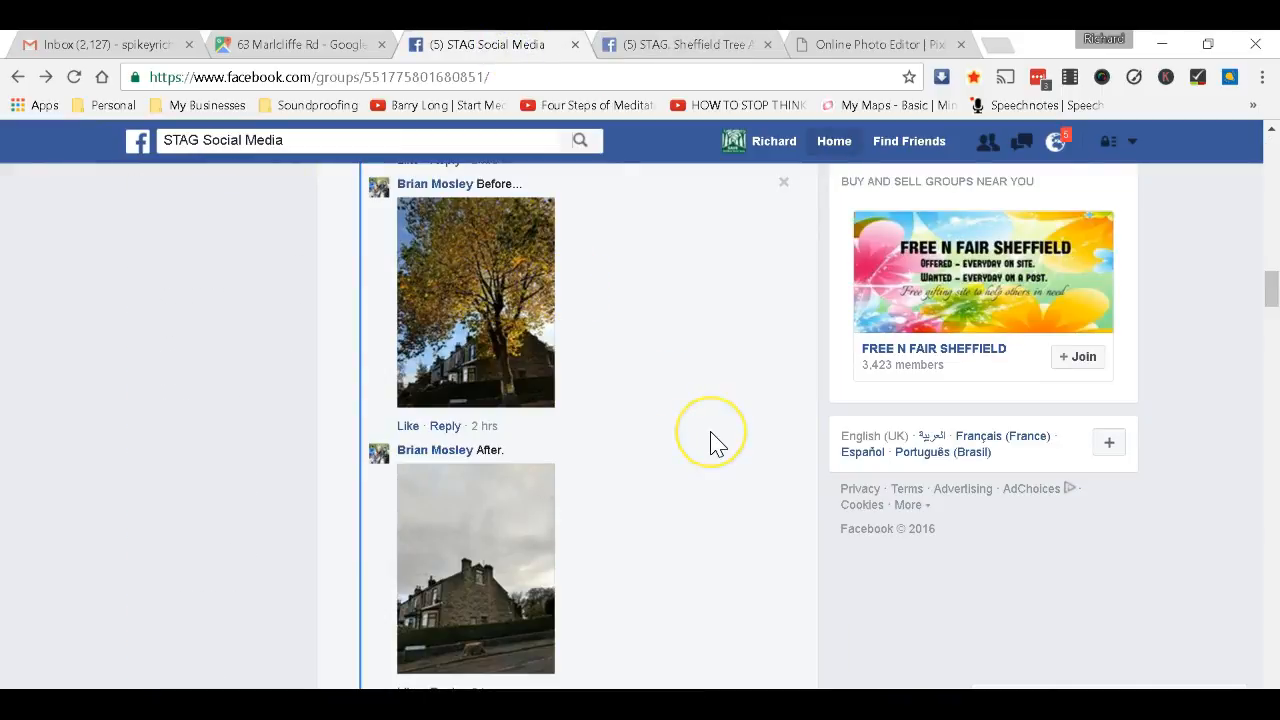
pyautogui.click(501, 308)
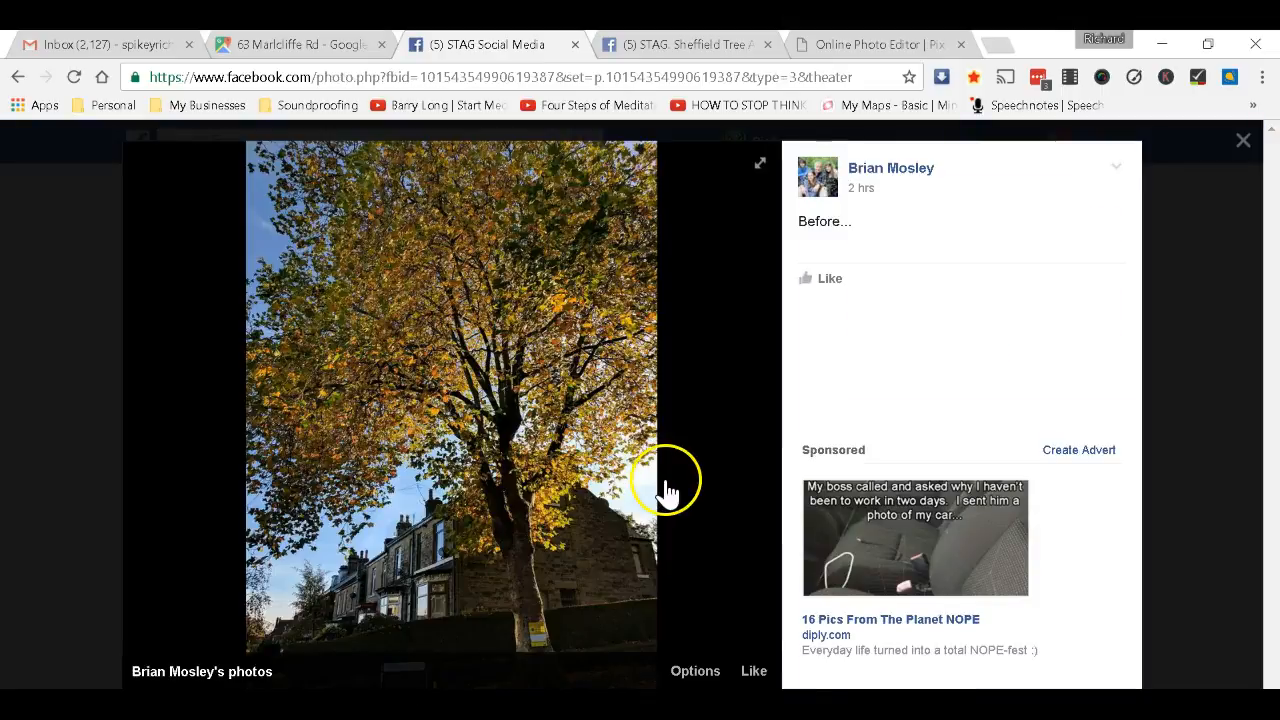
pyautogui.click(705, 677)
pyautogui.click(690, 593)
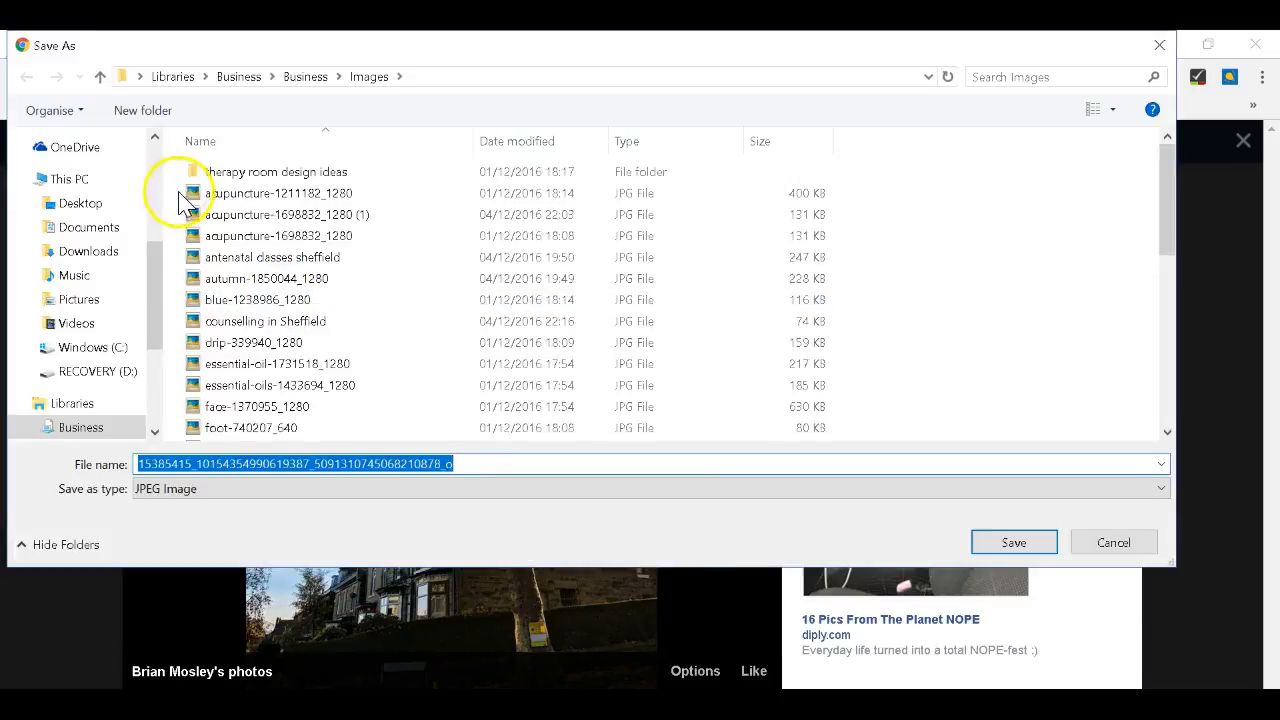
# Try saving the photo as 'before' in Libraries, dismissing the can't-save warning.
pyautogui.click(175, 77)
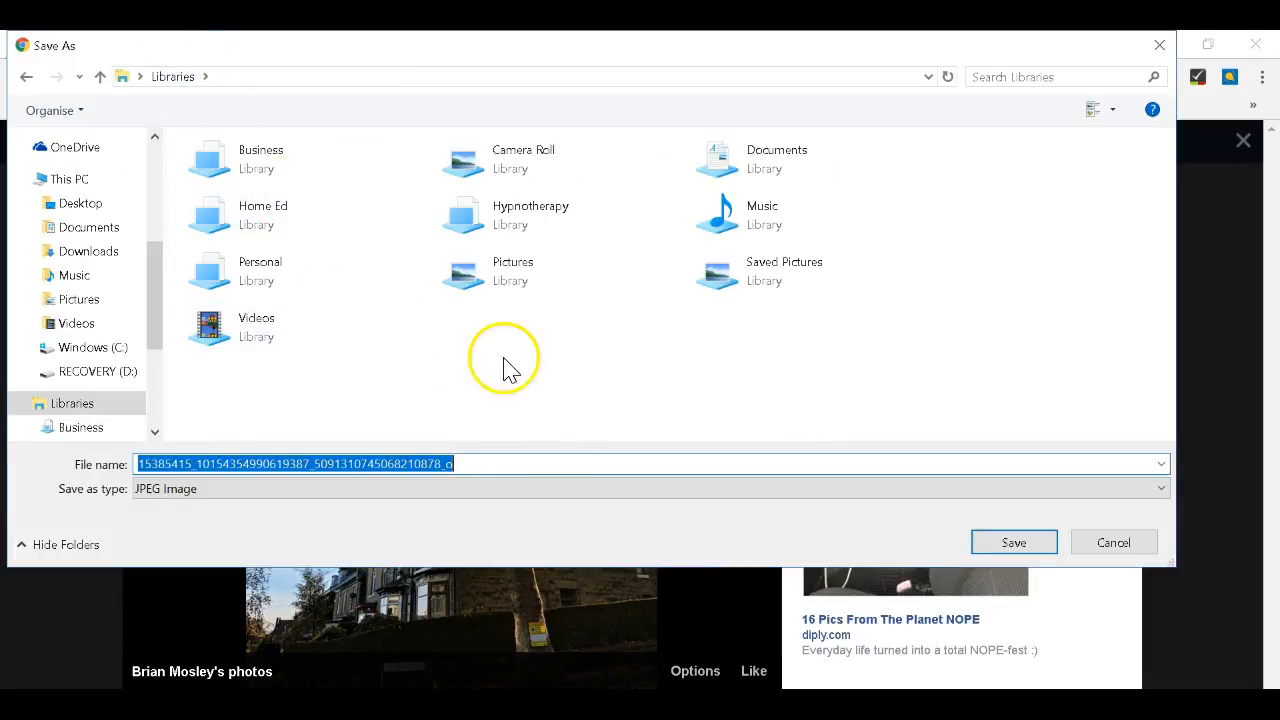
pyautogui.click(642, 374)
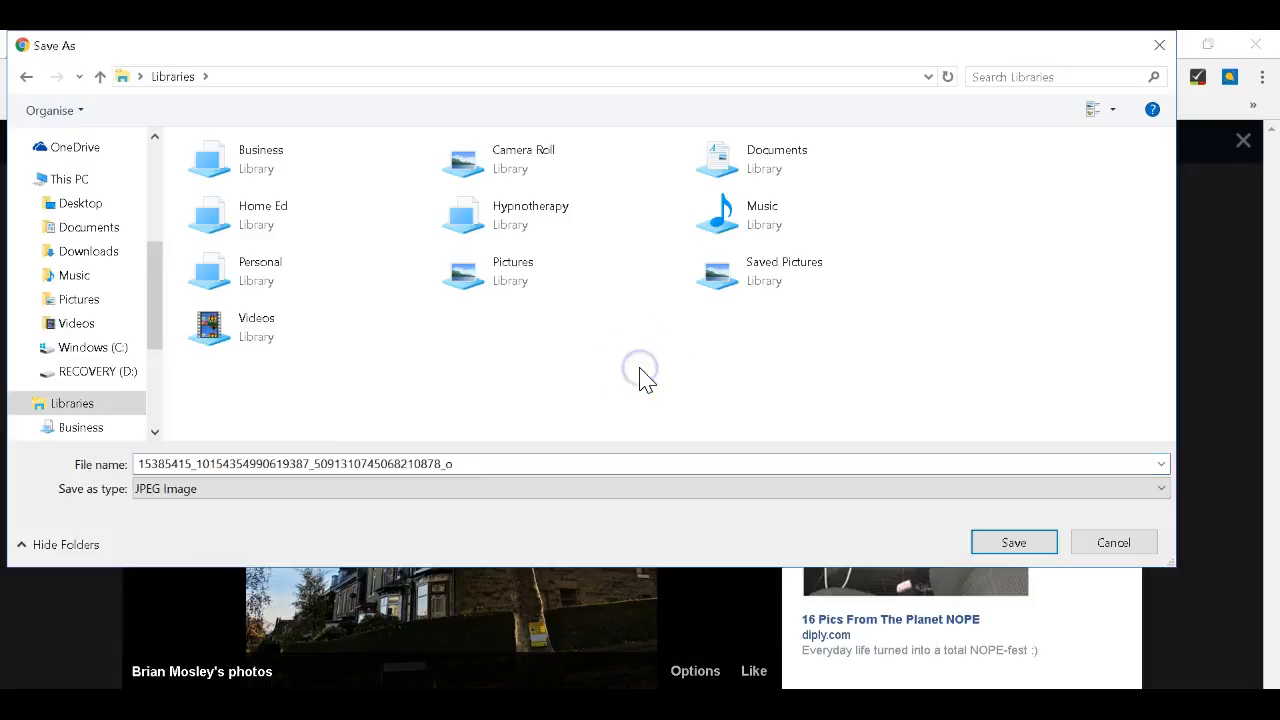
pyautogui.doubleClick(639, 461)
pyautogui.write('before')
pyautogui.press('Return')
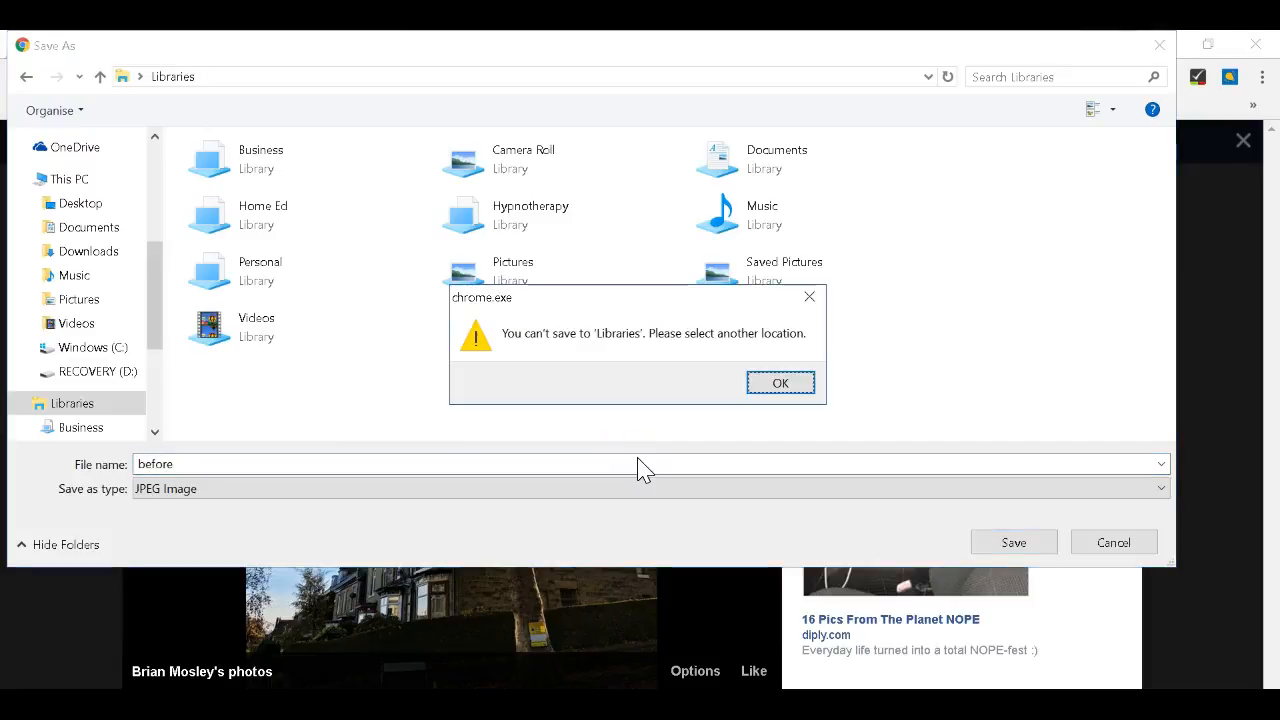
pyautogui.click(781, 384)
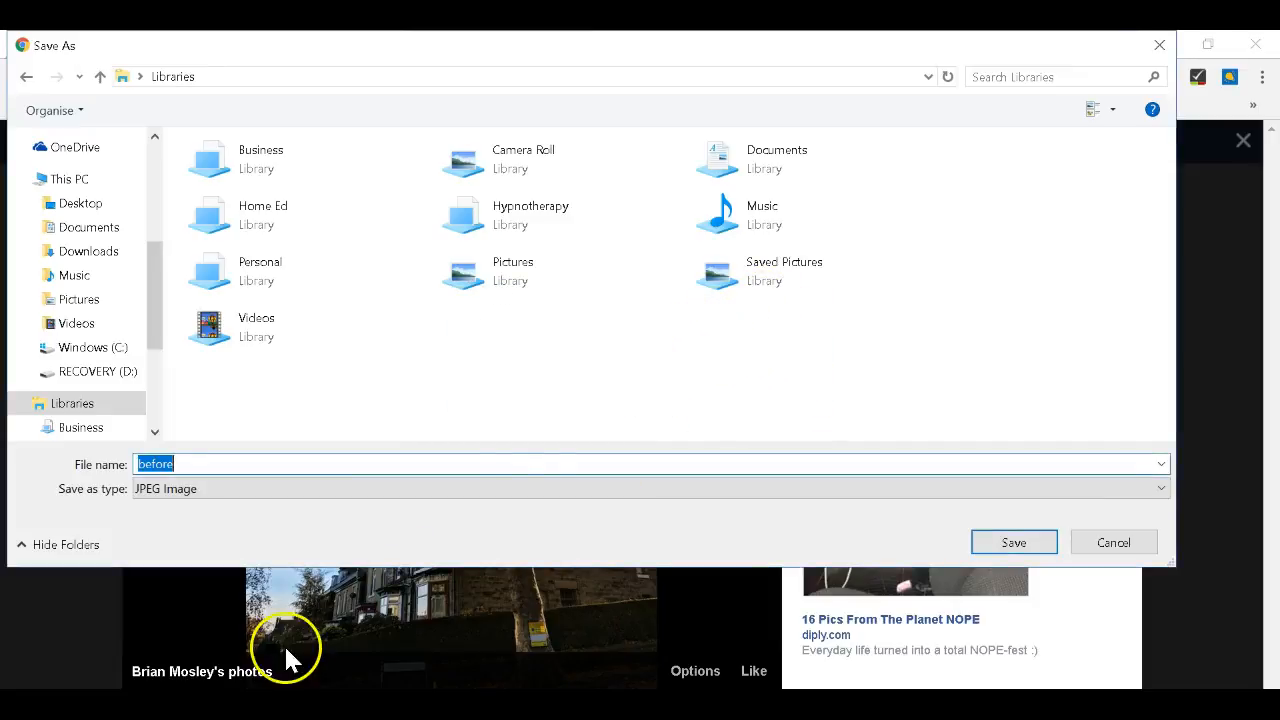
# Try saving it into the Saved Pictures library, dismissing the include-a-folder warning.
pyautogui.doubleClick(797, 283)
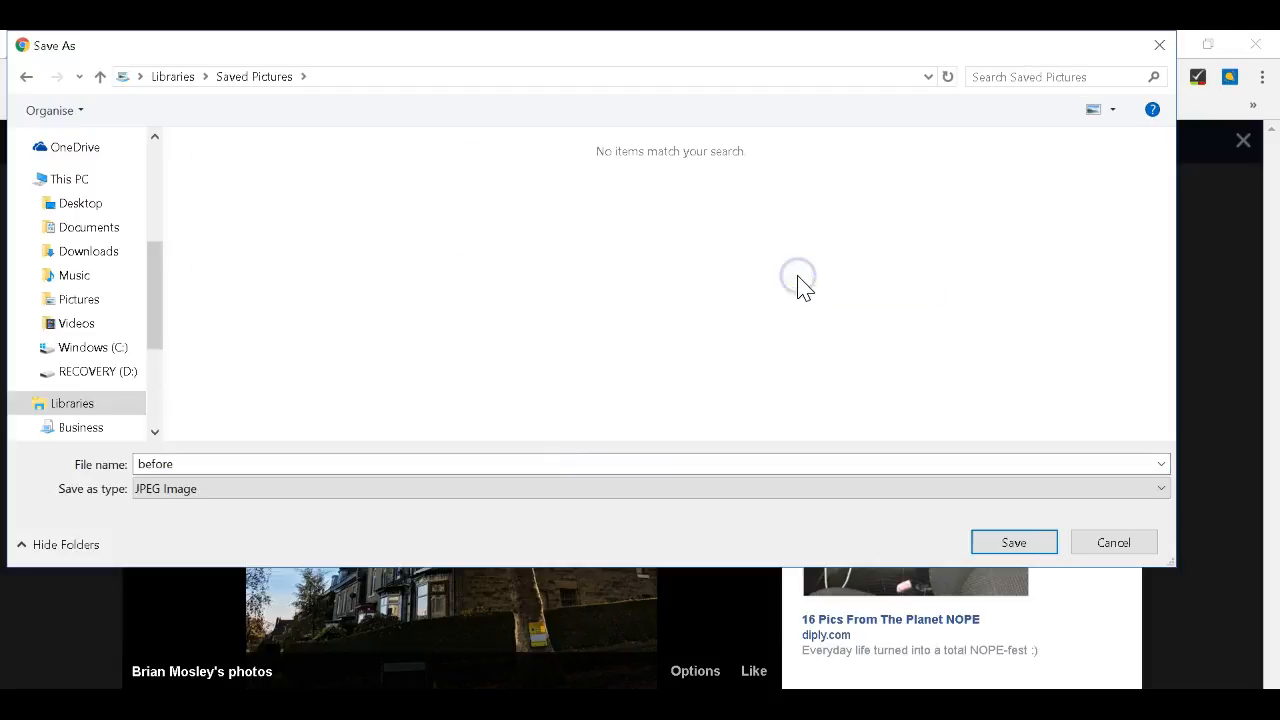
pyautogui.click(838, 478)
pyautogui.click(1008, 550)
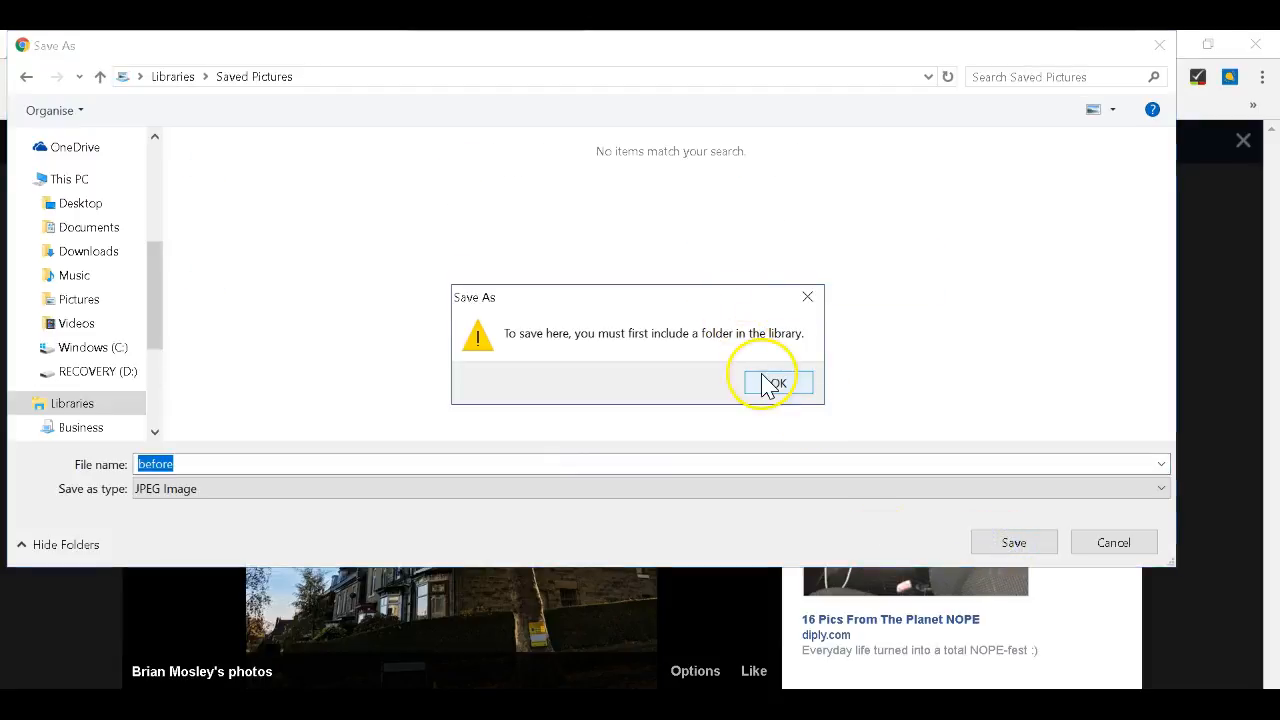
pyautogui.click(770, 384)
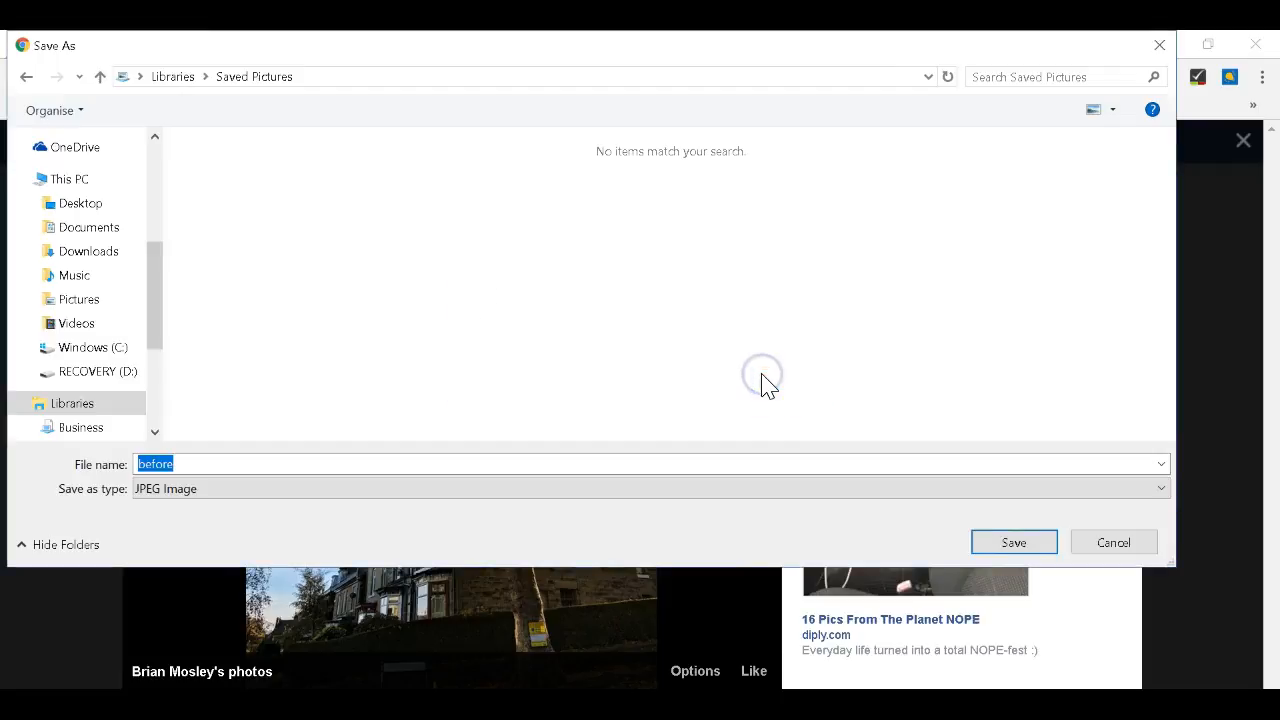
# Attempt to create a new folder in Saved Pictures, then give up and cancel the save.
pyautogui.rightClick(577, 287)
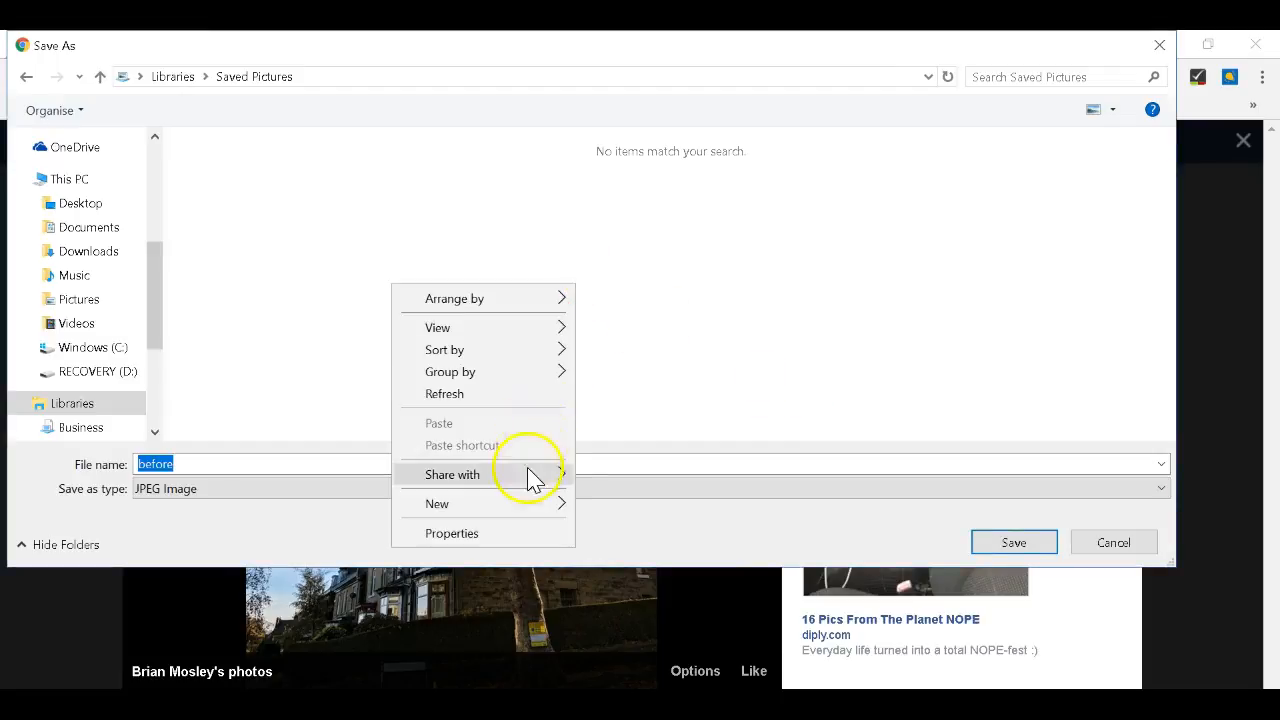
pyautogui.moveTo(524, 508)
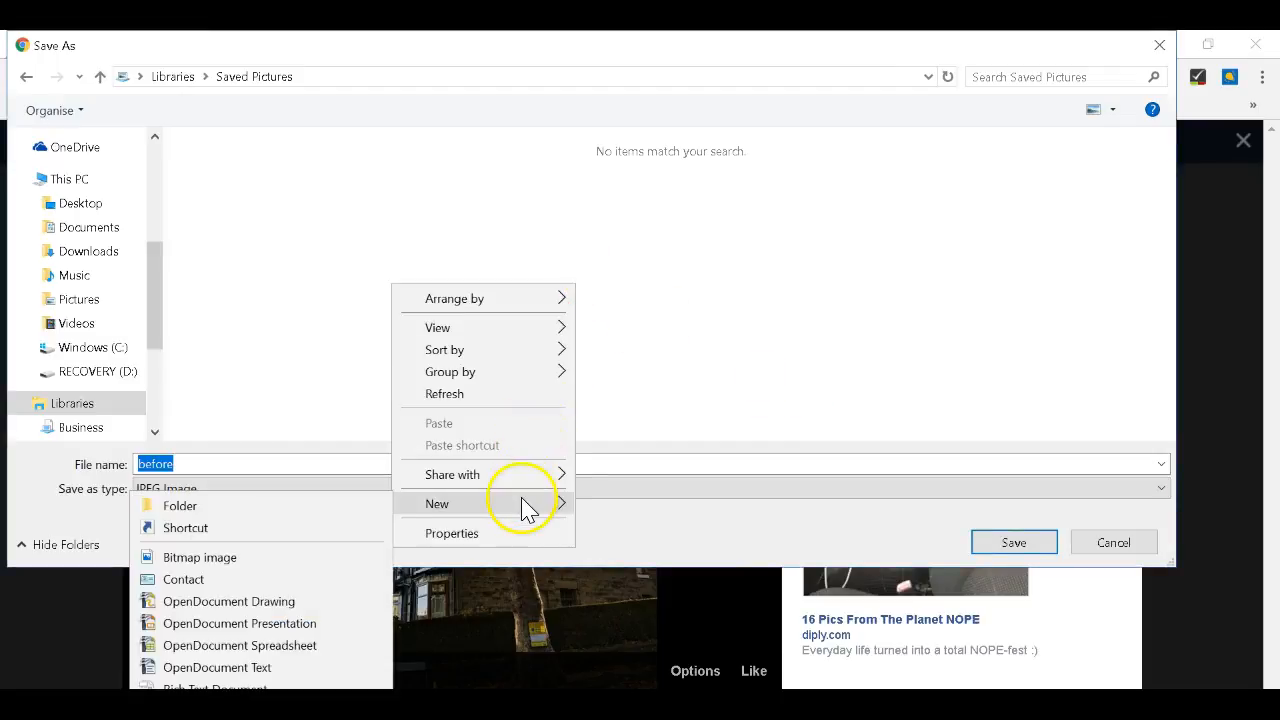
pyautogui.click(350, 507)
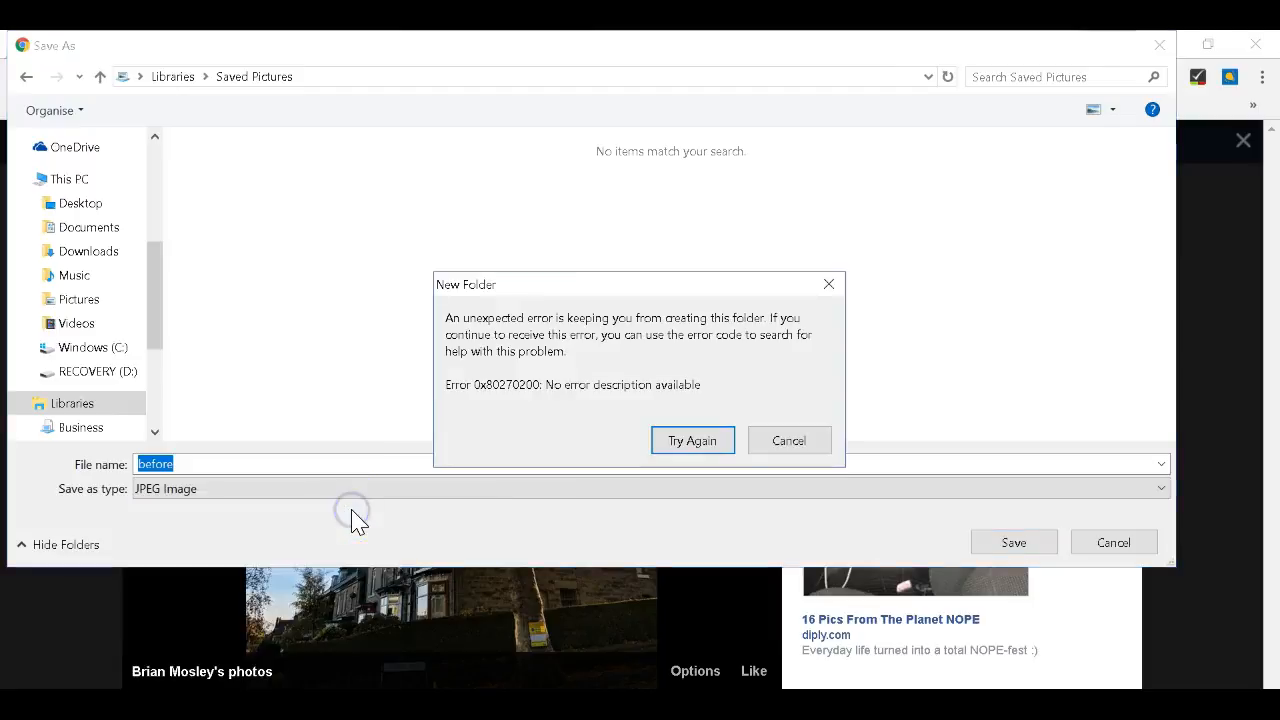
pyautogui.click(692, 445)
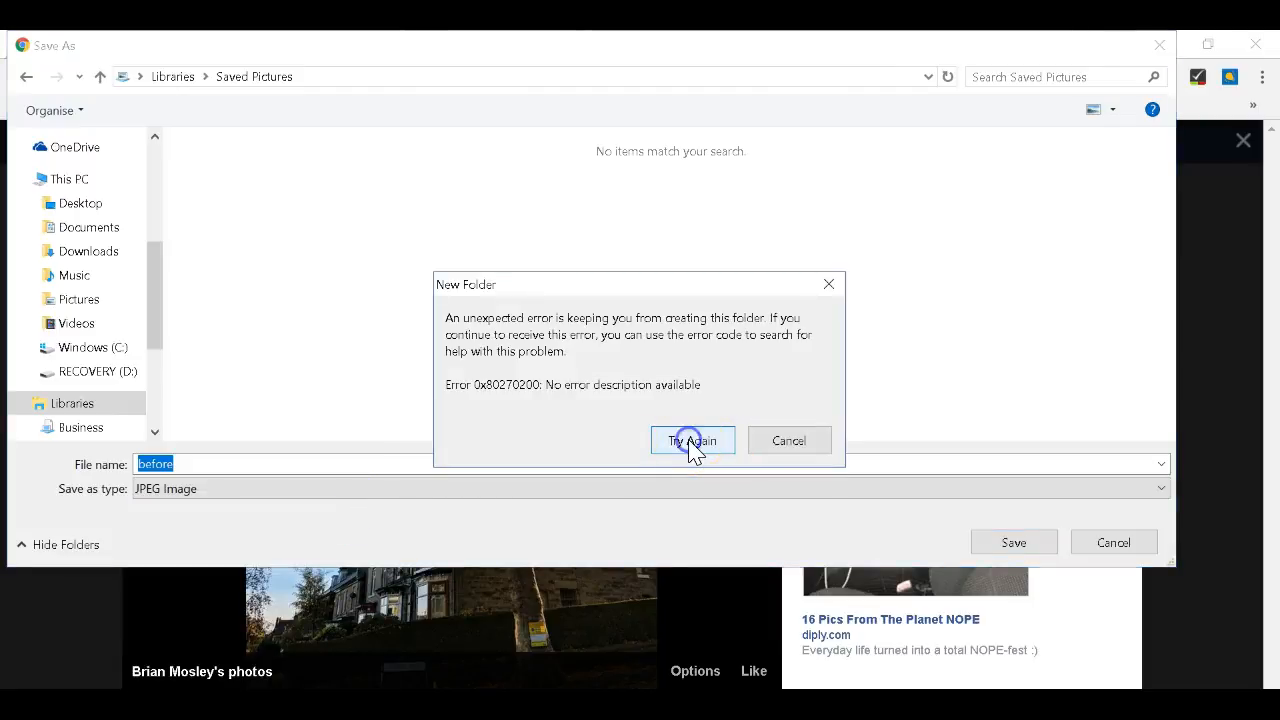
pyautogui.click(770, 453)
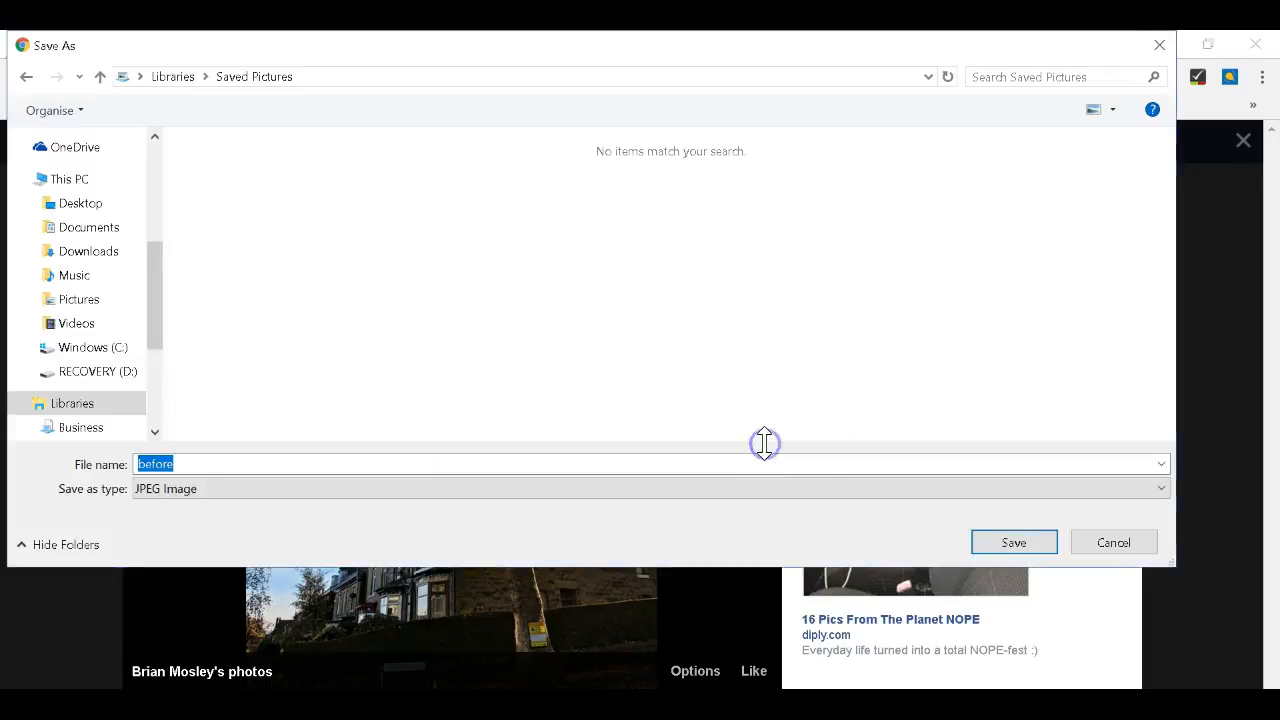
pyautogui.click(1117, 548)
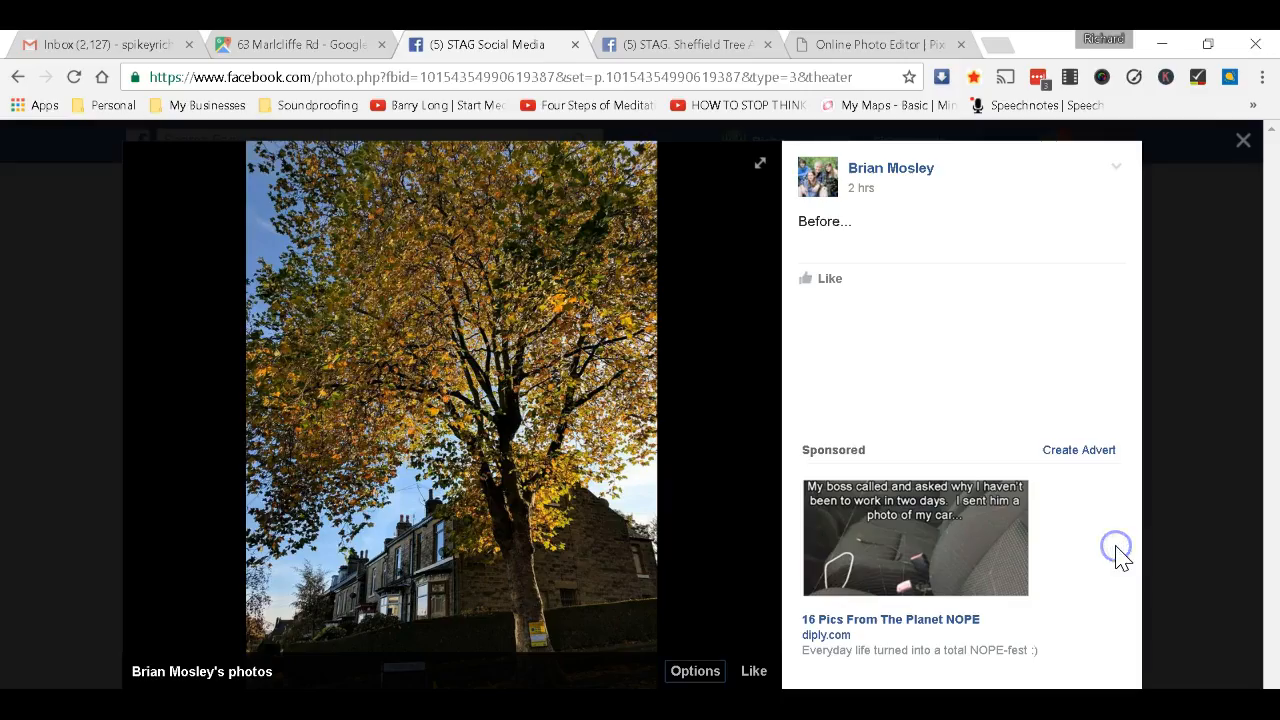
# Download the Before photo into the Desktop's tree pictures folder as 'before'.
pyautogui.click(700, 675)
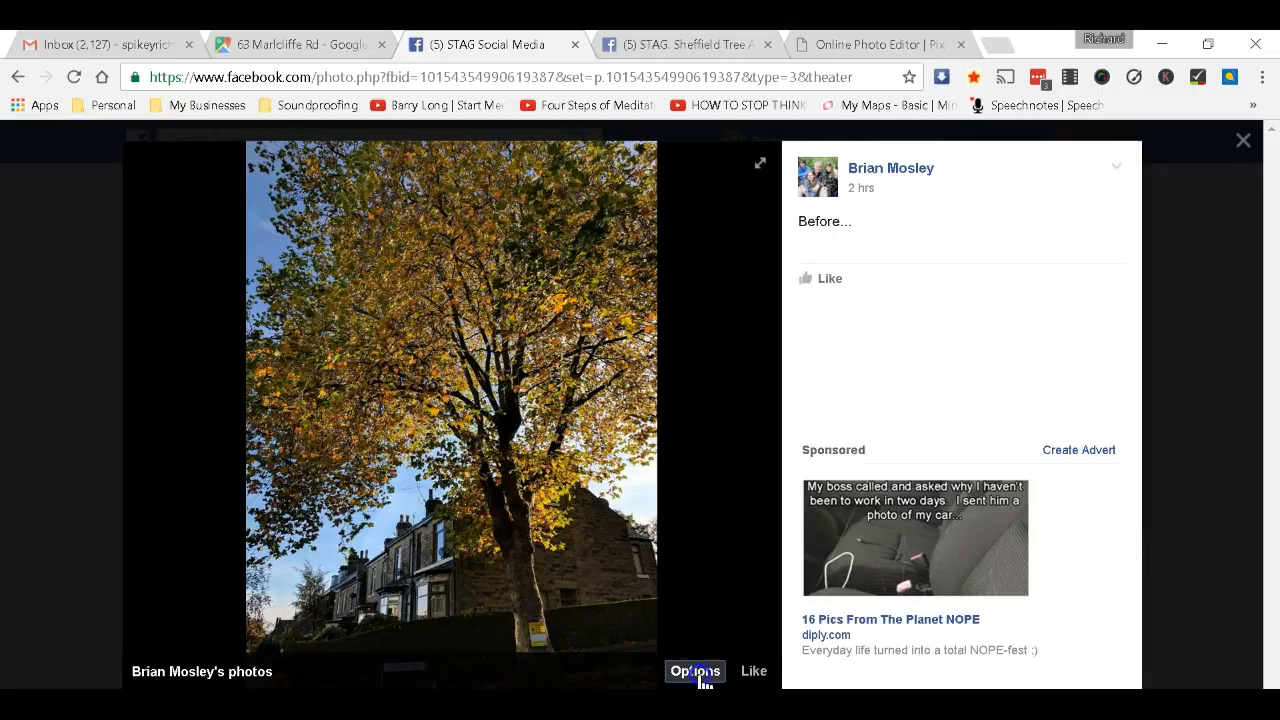
pyautogui.click(703, 585)
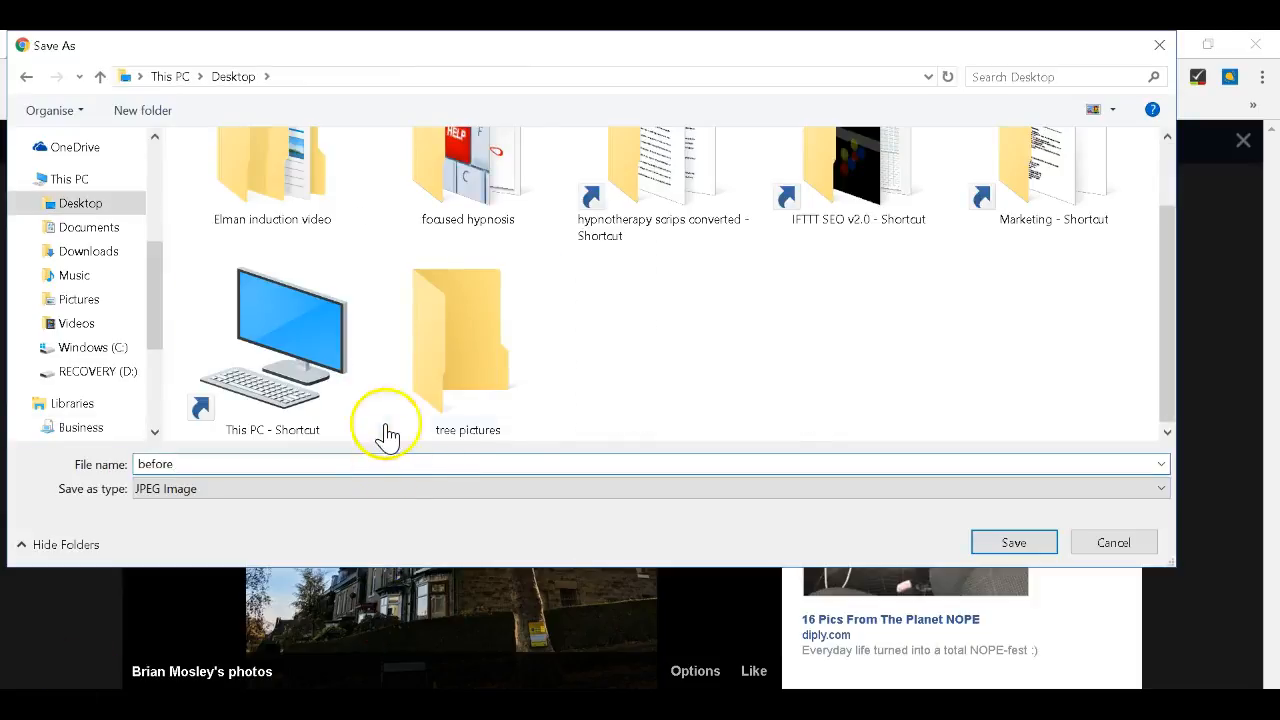
pyautogui.doubleClick(474, 383)
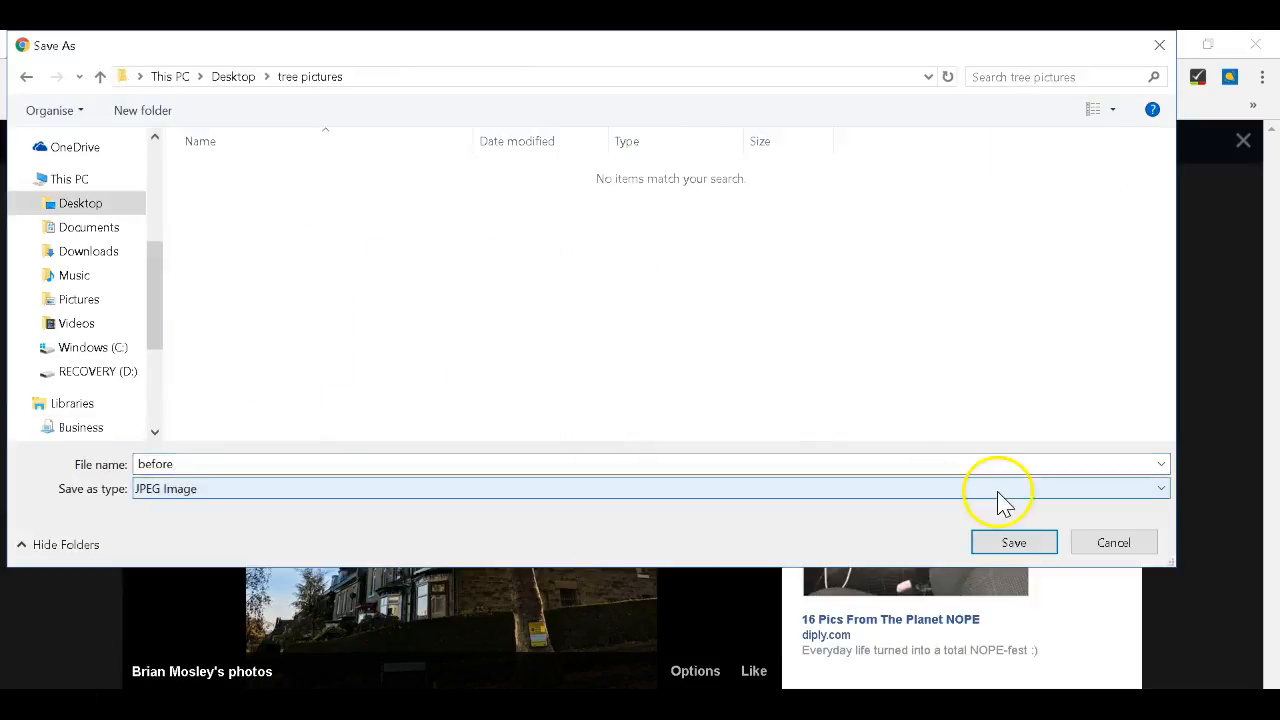
pyautogui.click(1002, 543)
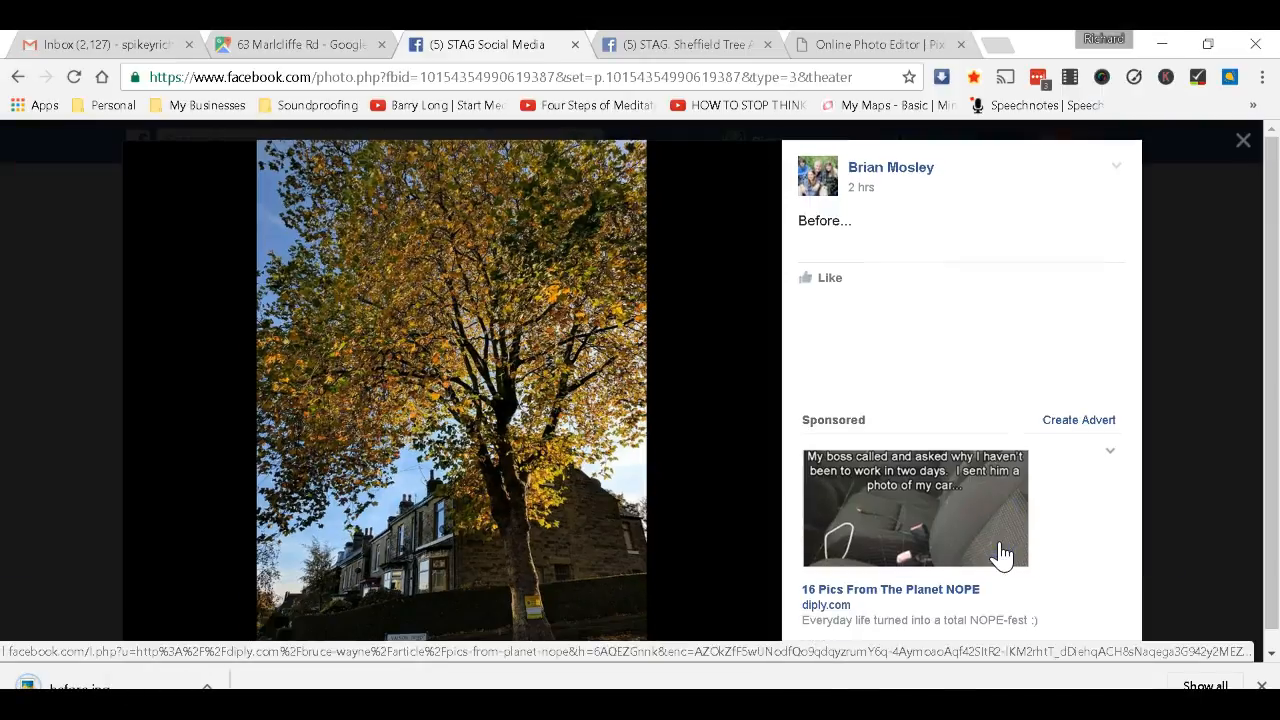
# Open the After photo from the group and download it as 'after'.
pyautogui.click(18, 77)
pyautogui.scroll(-2, 700, 443)
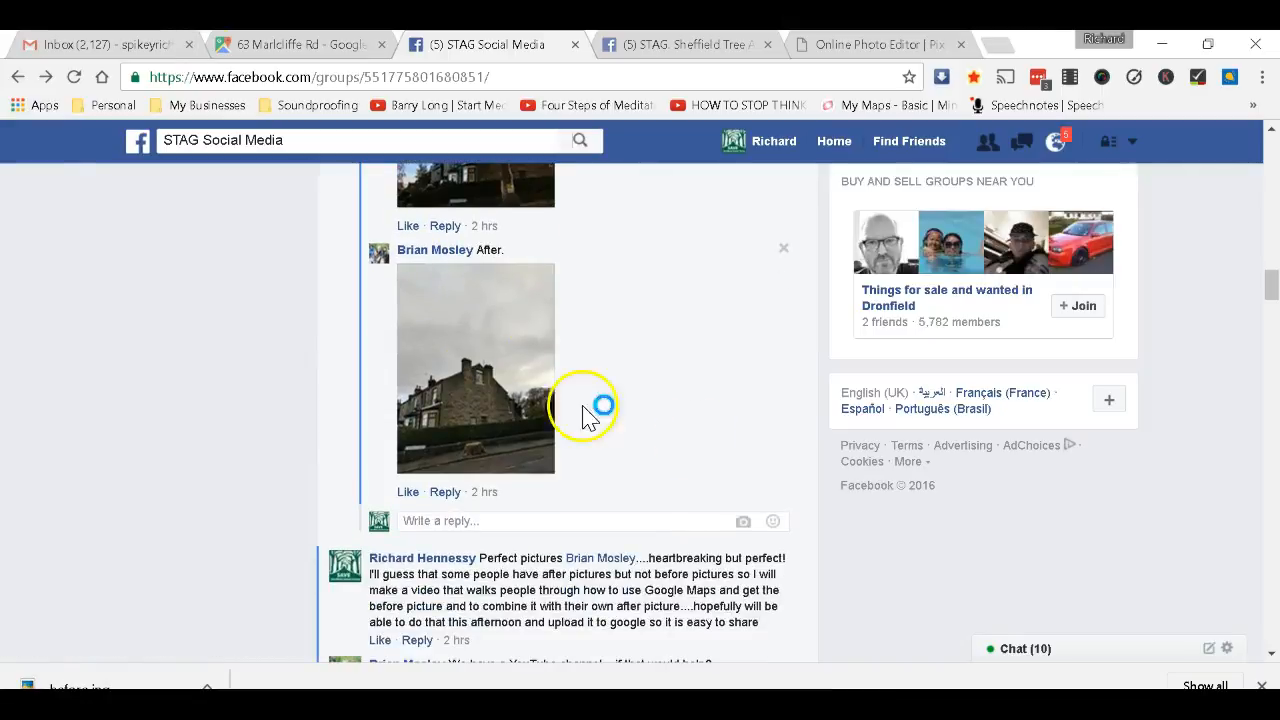
pyautogui.click(480, 363)
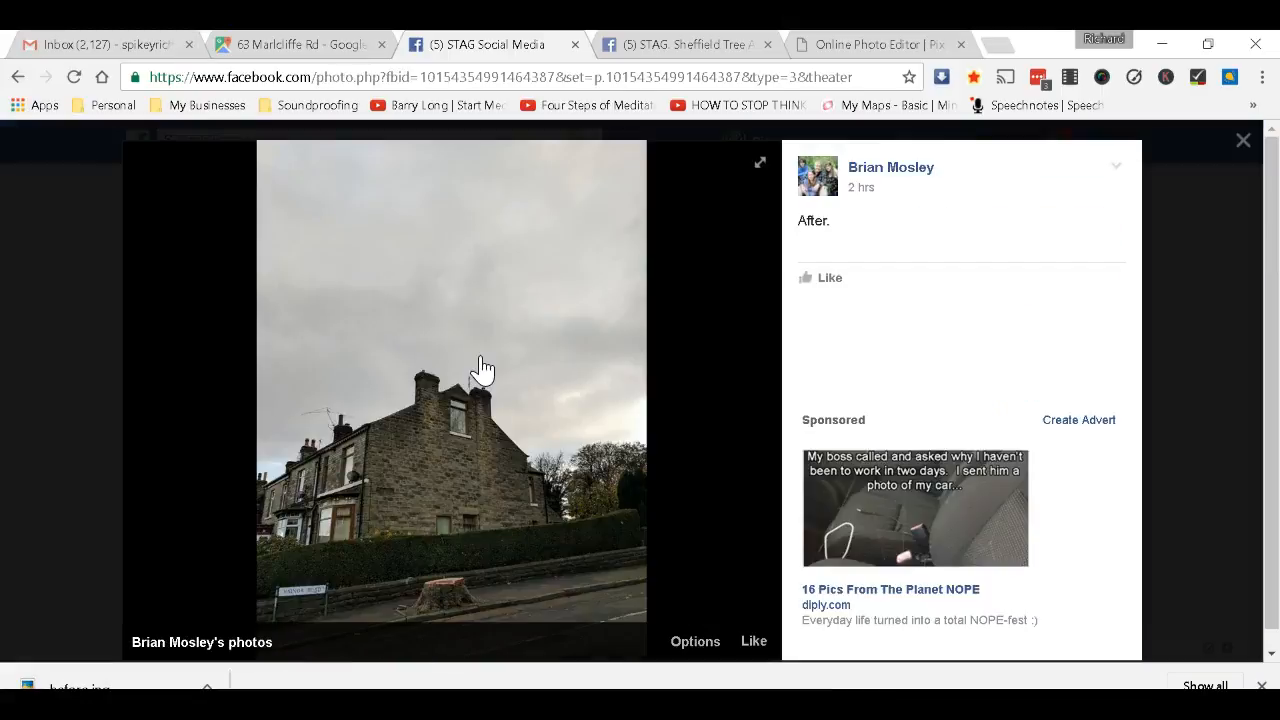
pyautogui.click(692, 641)
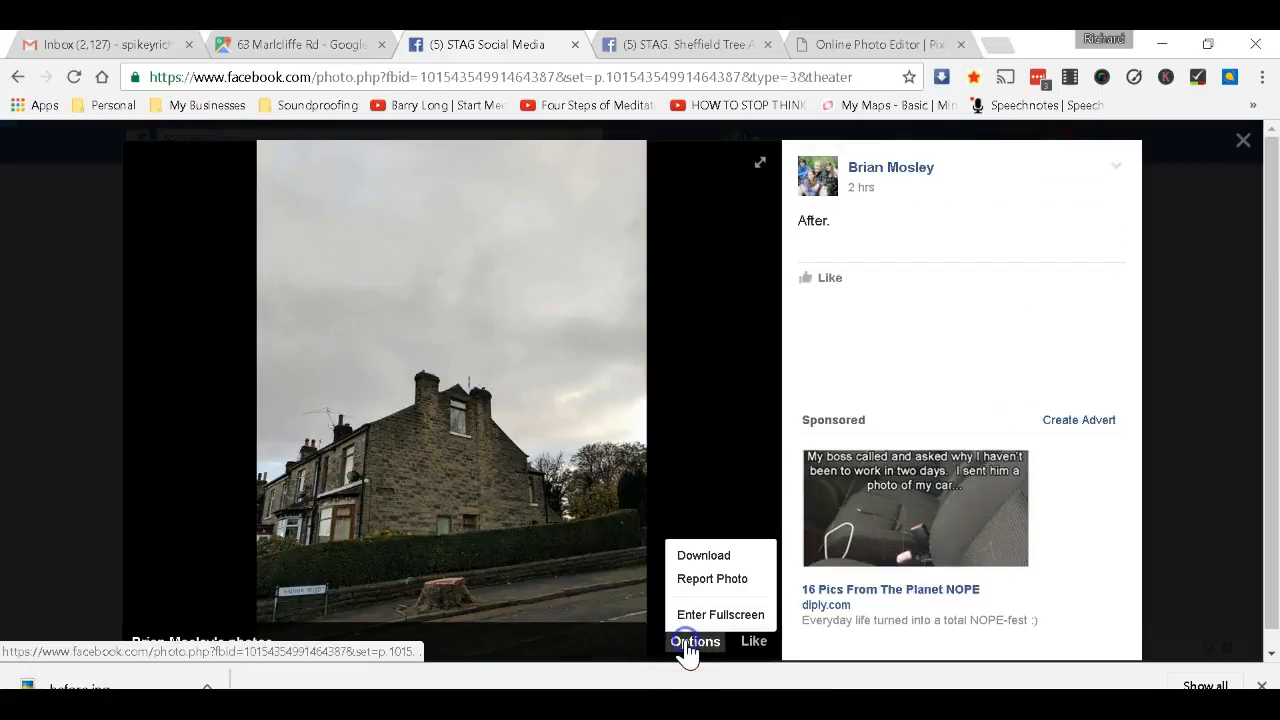
pyautogui.click(697, 558)
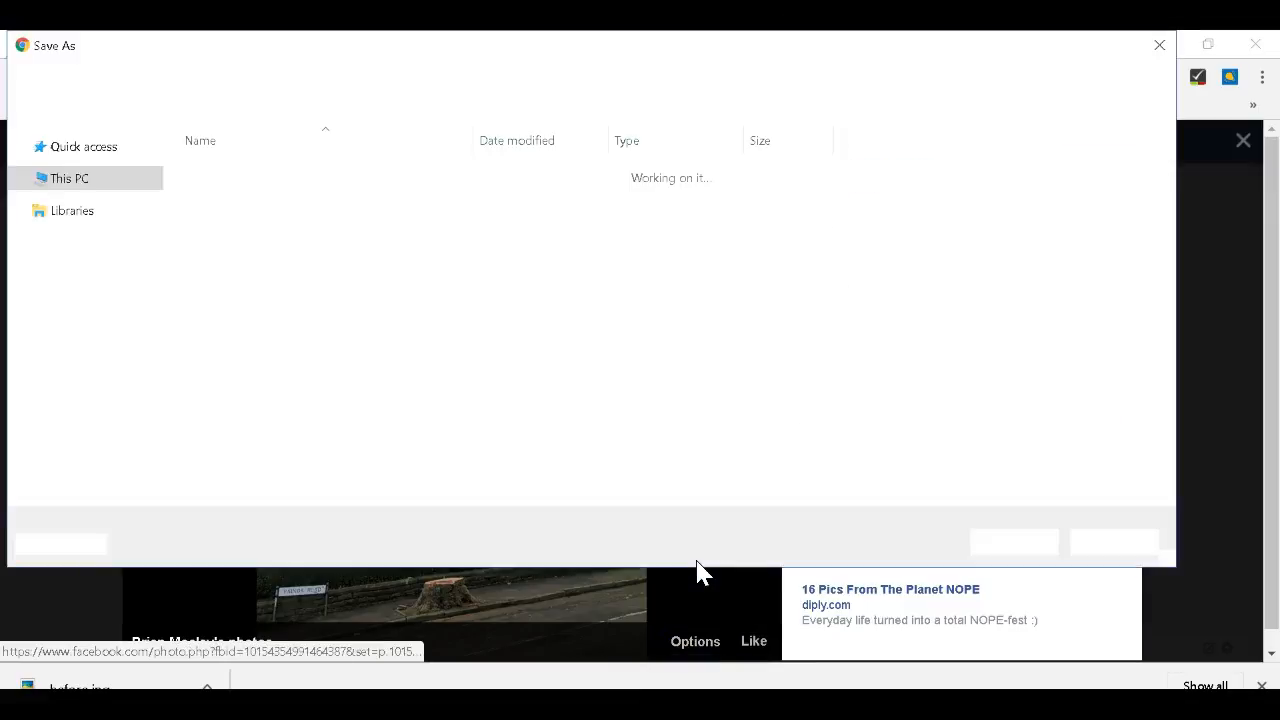
pyautogui.write('after')
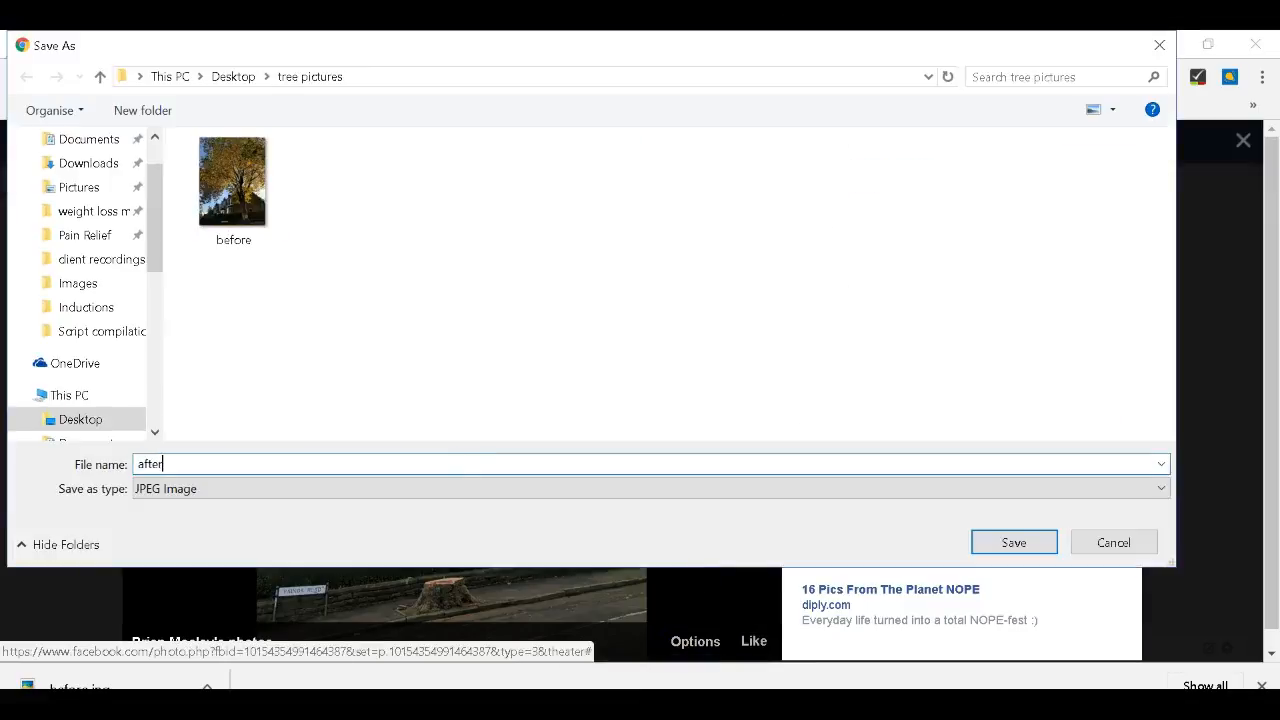
pyautogui.press('Return')
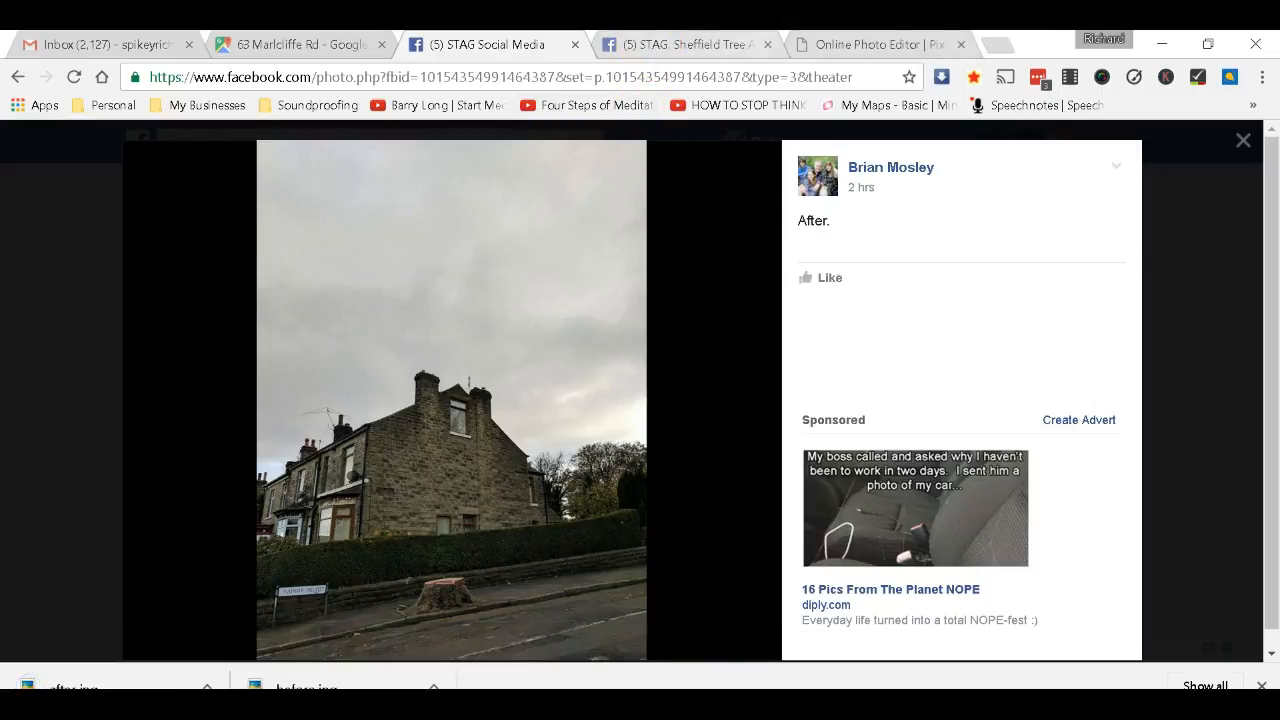
# Load the downloaded 'before' photo (1536x2048) into Pixlr Editor, enlarge its window and zoom out.
pyautogui.click(898, 47)
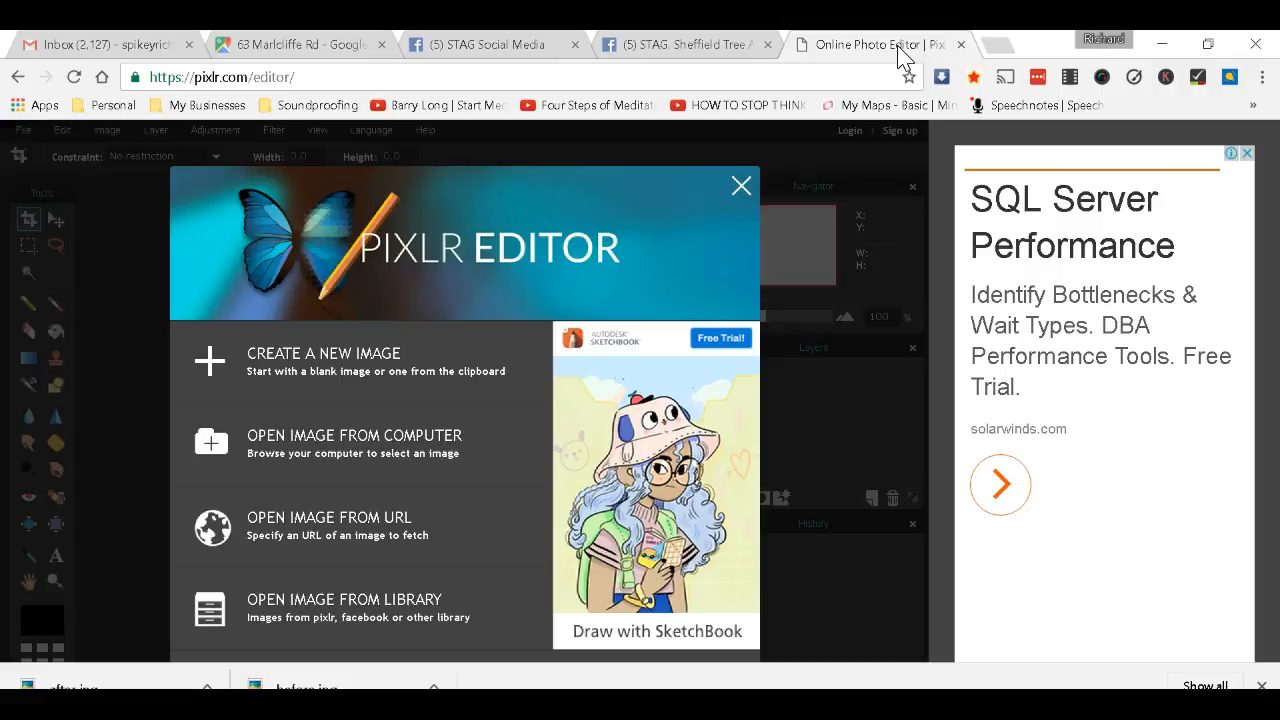
pyautogui.click(370, 452)
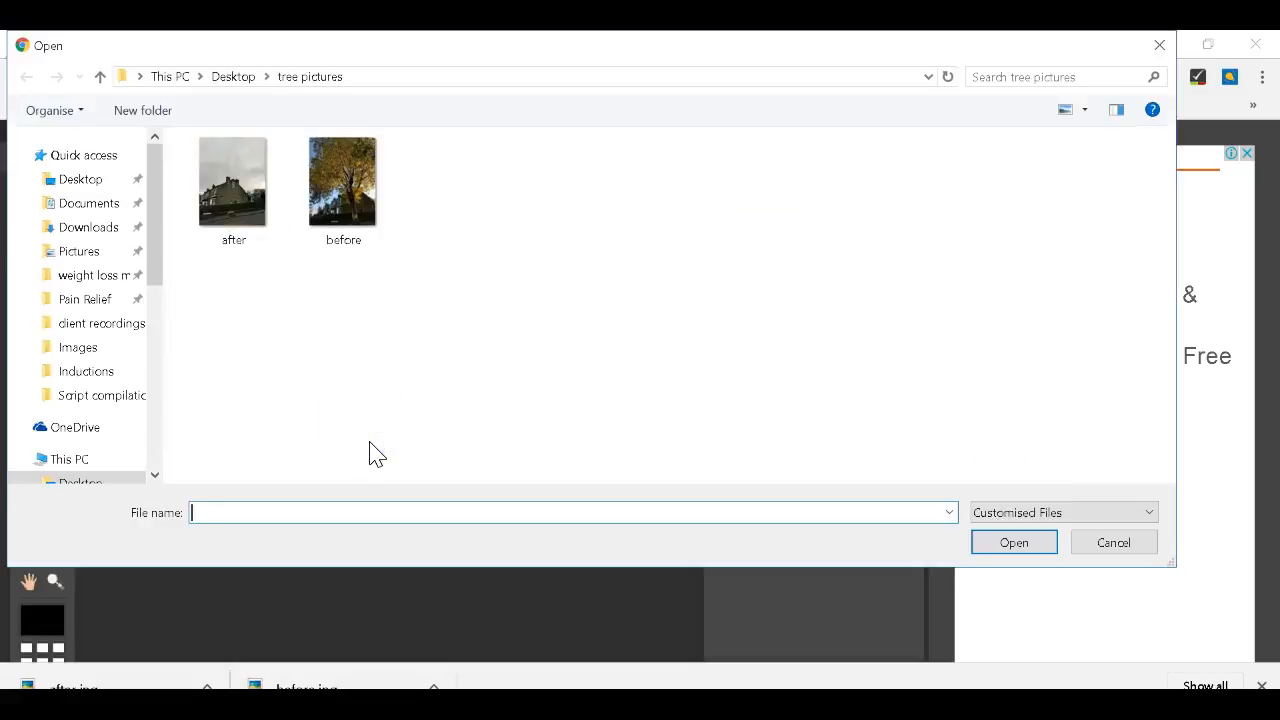
pyautogui.doubleClick(340, 178)
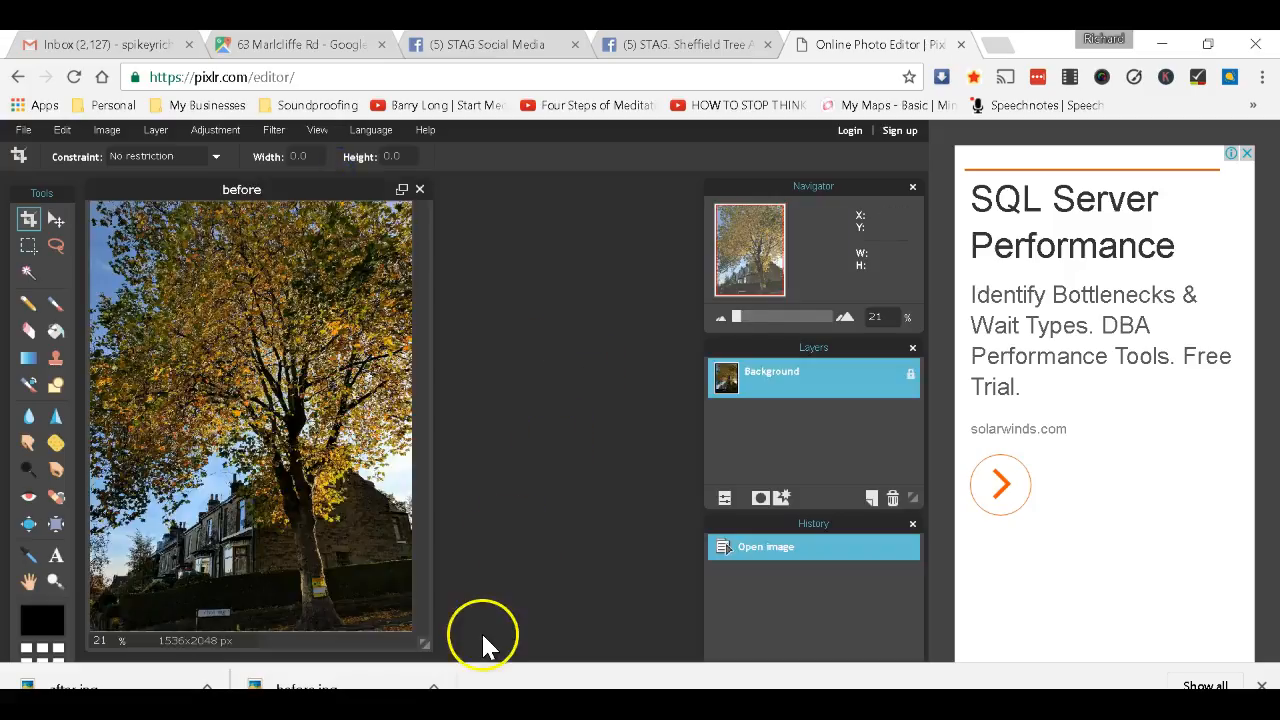
pyautogui.moveTo(424, 643); pyautogui.dragTo(666, 622)
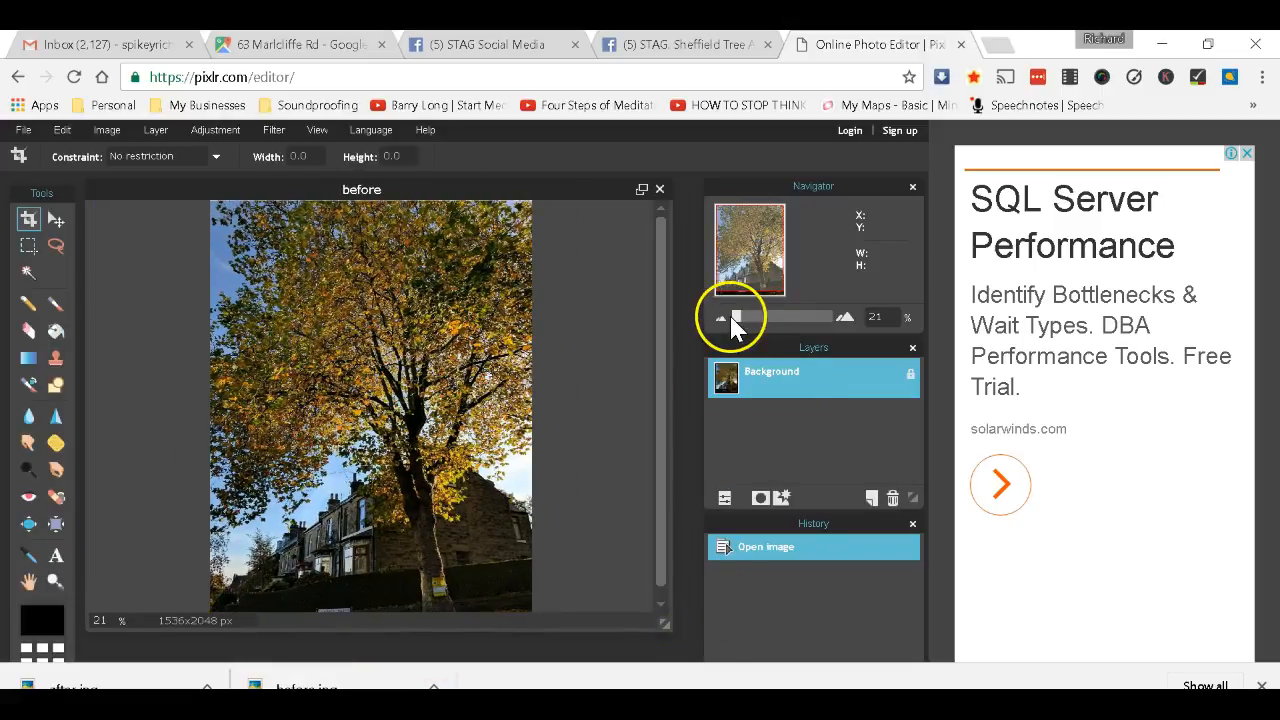
pyautogui.moveTo(734, 318)
pyautogui.mouseDown()
pyautogui.moveTo(722, 318)
pyautogui.moveTo(736, 320)
pyautogui.mouseUp()
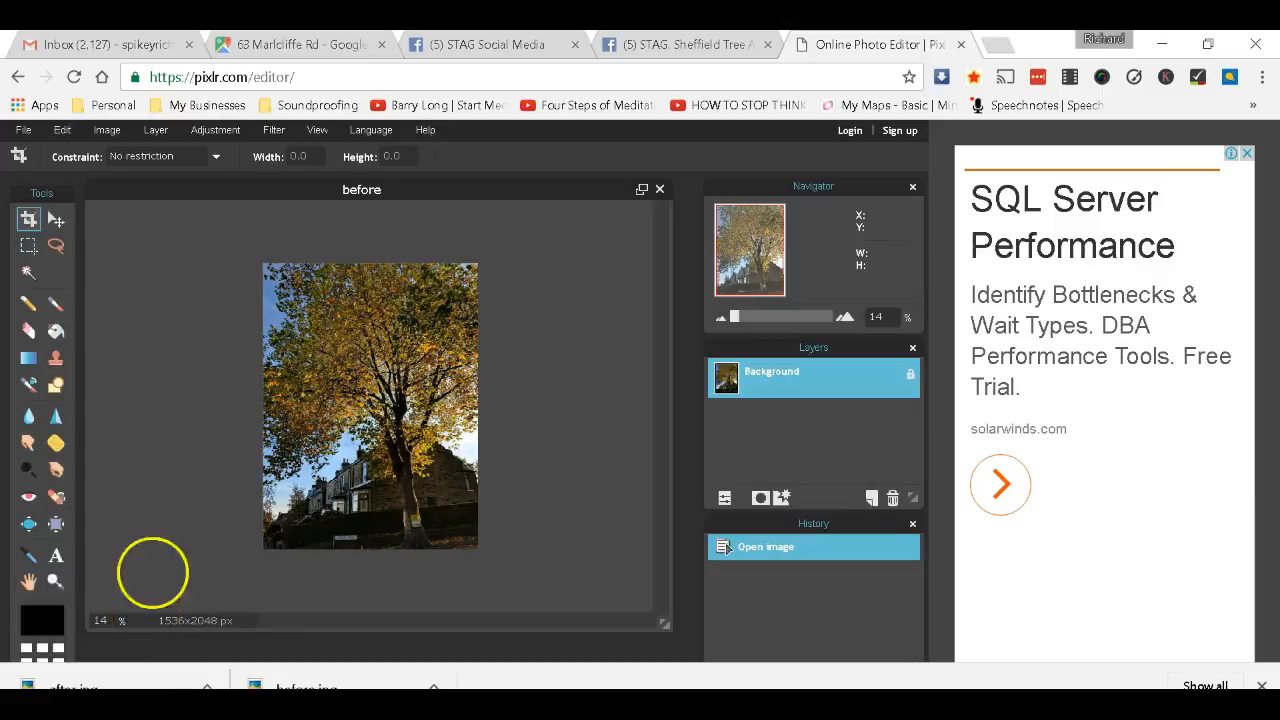
pyautogui.click(105, 132)
pyautogui.click(125, 171)
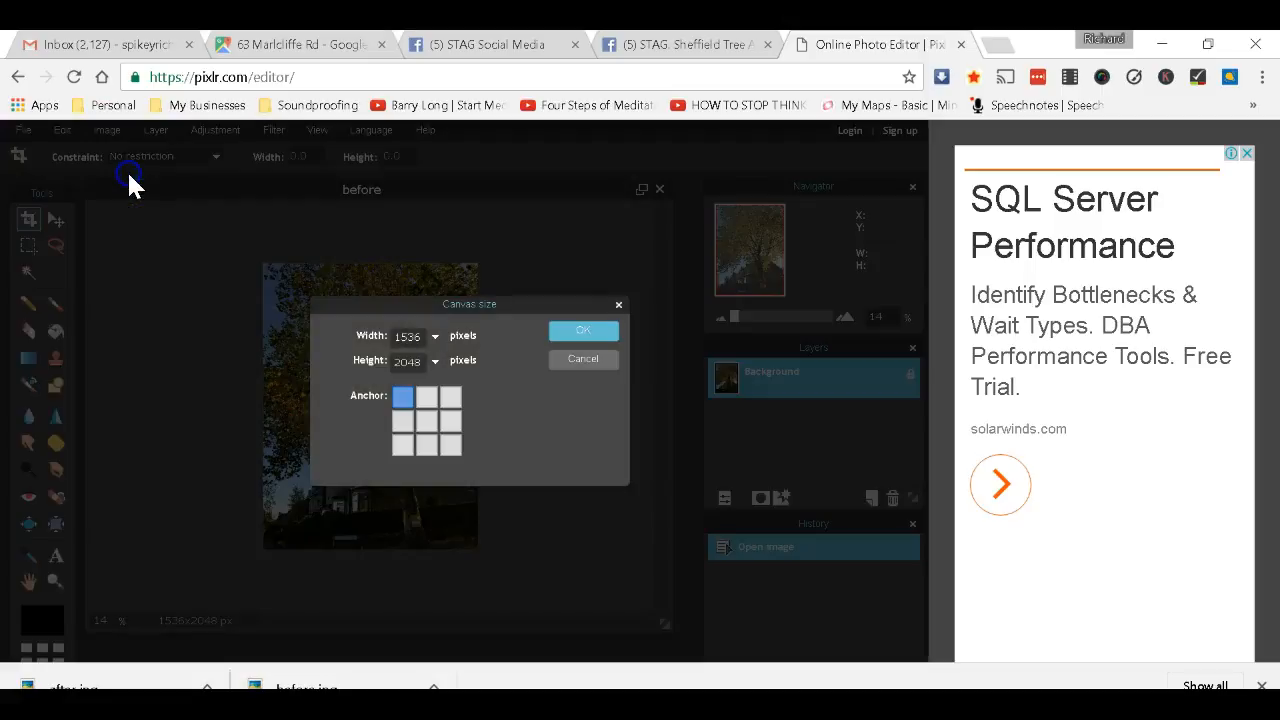
pyautogui.click(400, 420)
pyautogui.doubleClick(403, 364)
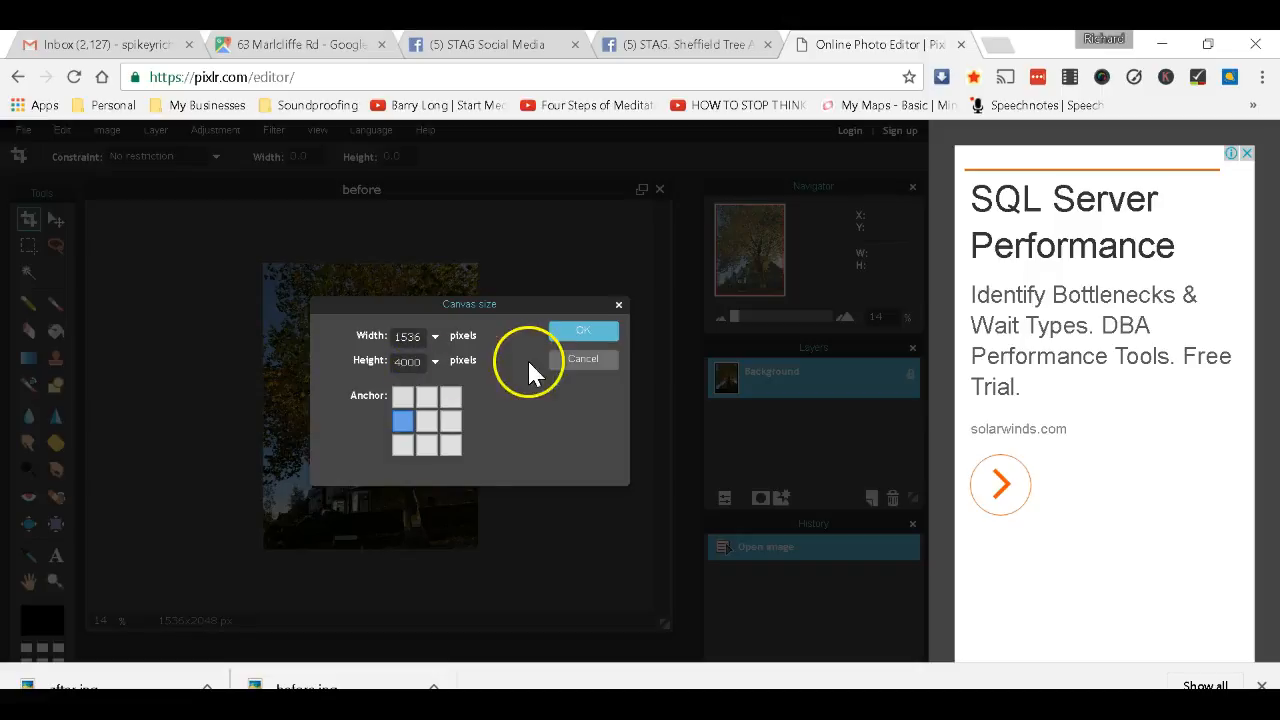
pyautogui.click(575, 333)
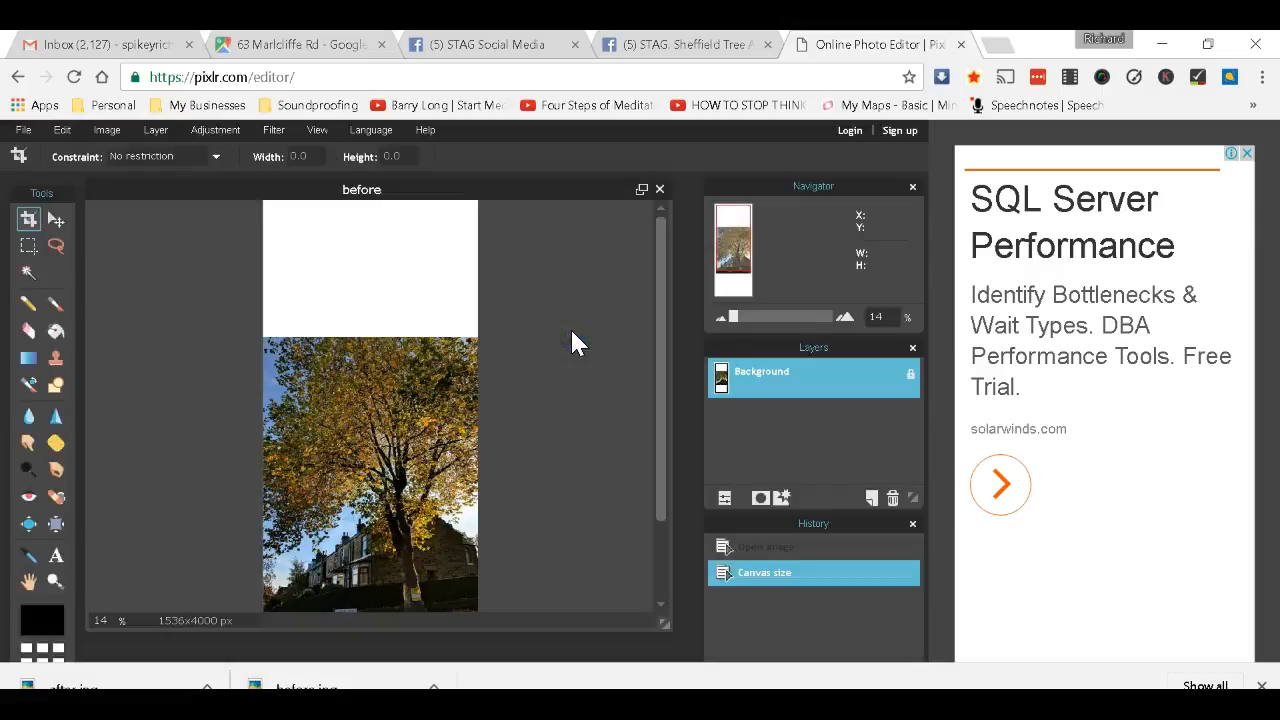
pyautogui.hotkey('ctrl', 'z')
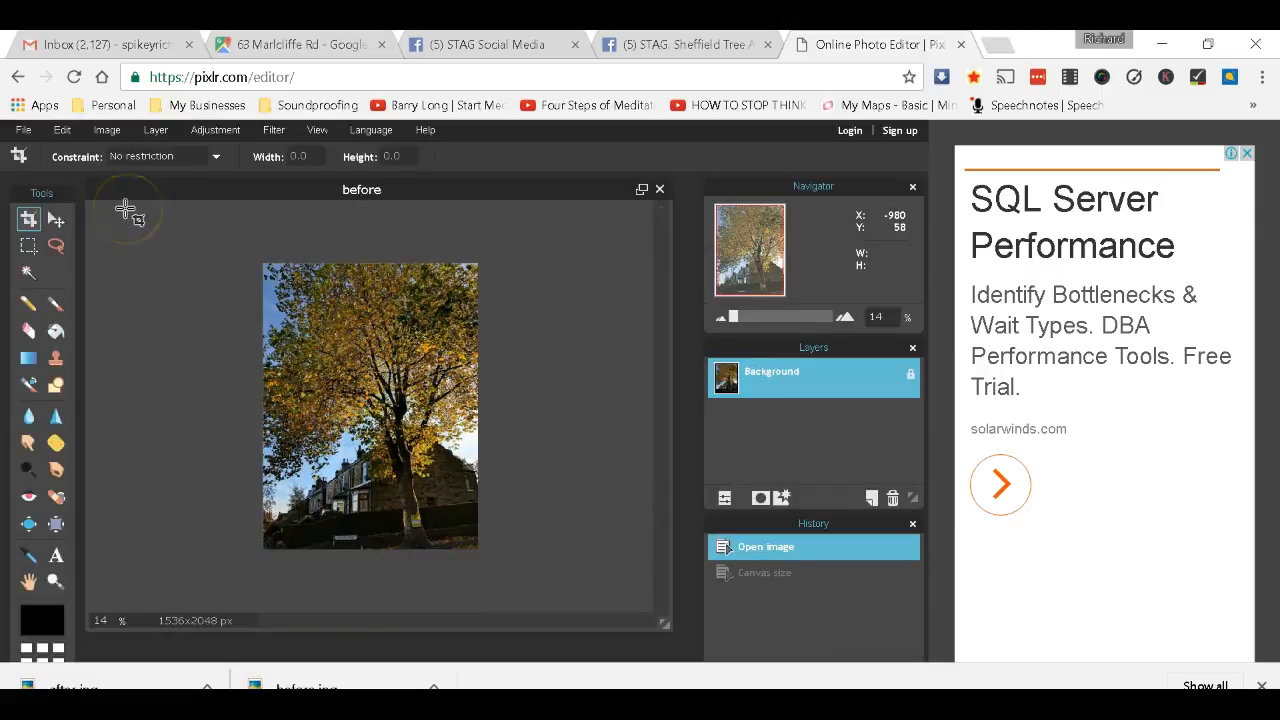
pyautogui.click(107, 130)
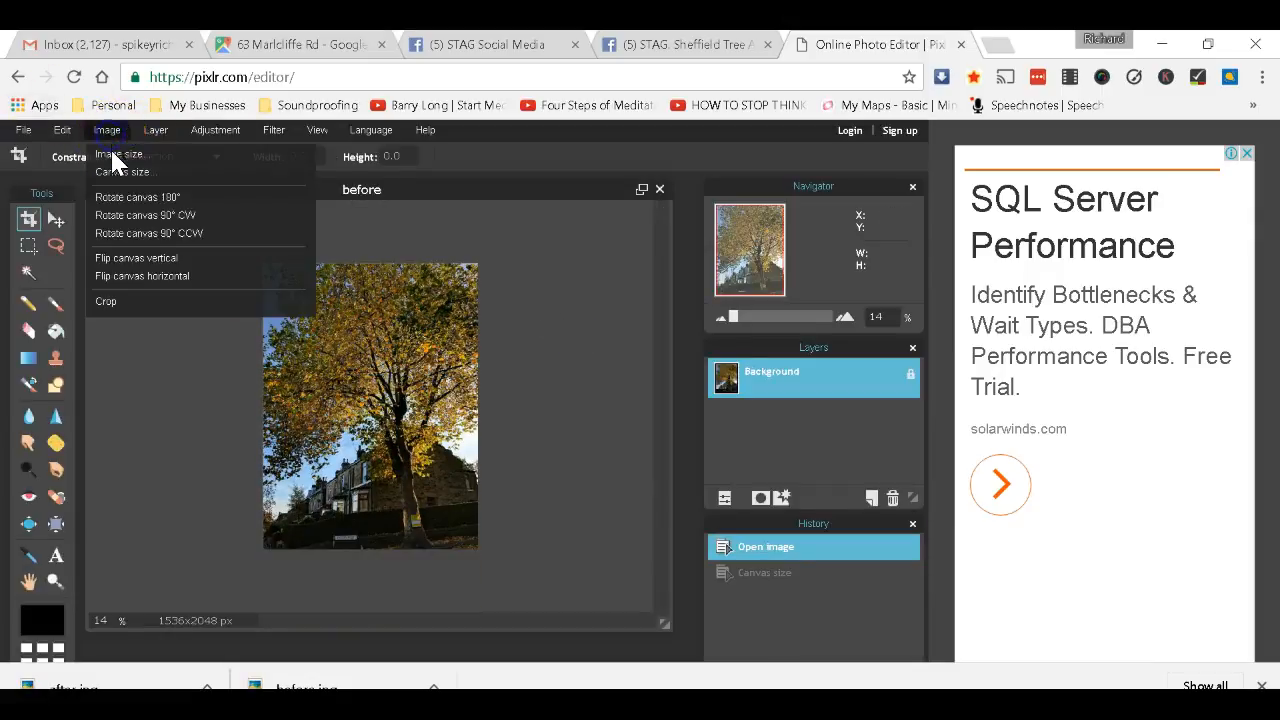
pyautogui.click(121, 172)
pyautogui.click(426, 331)
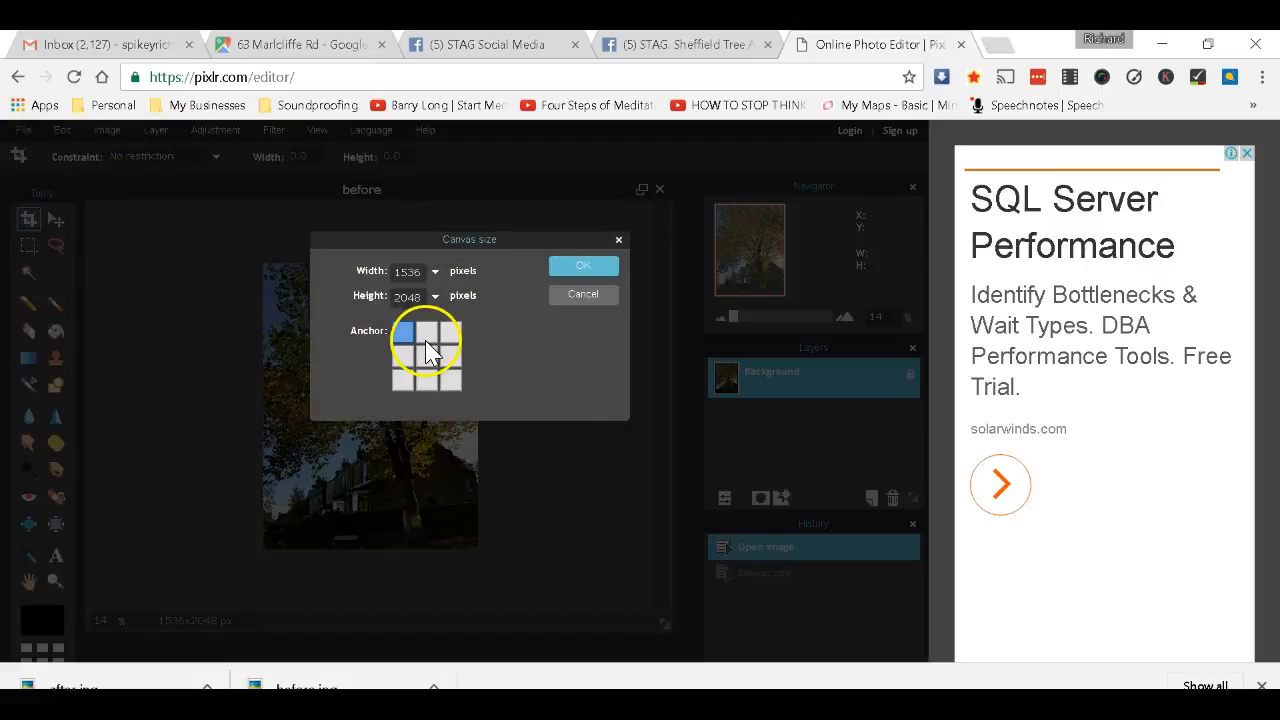
pyautogui.click(426, 357)
pyautogui.click(400, 295)
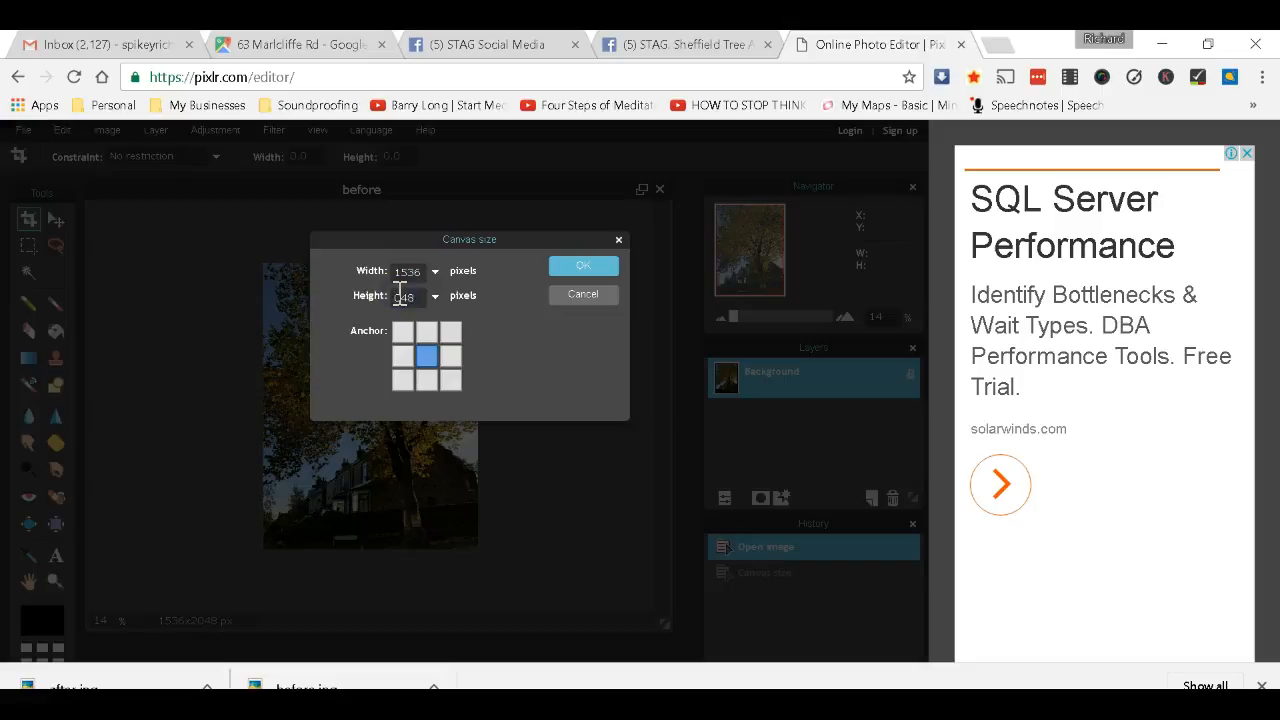
pyautogui.write('4000')
pyautogui.click(568, 266)
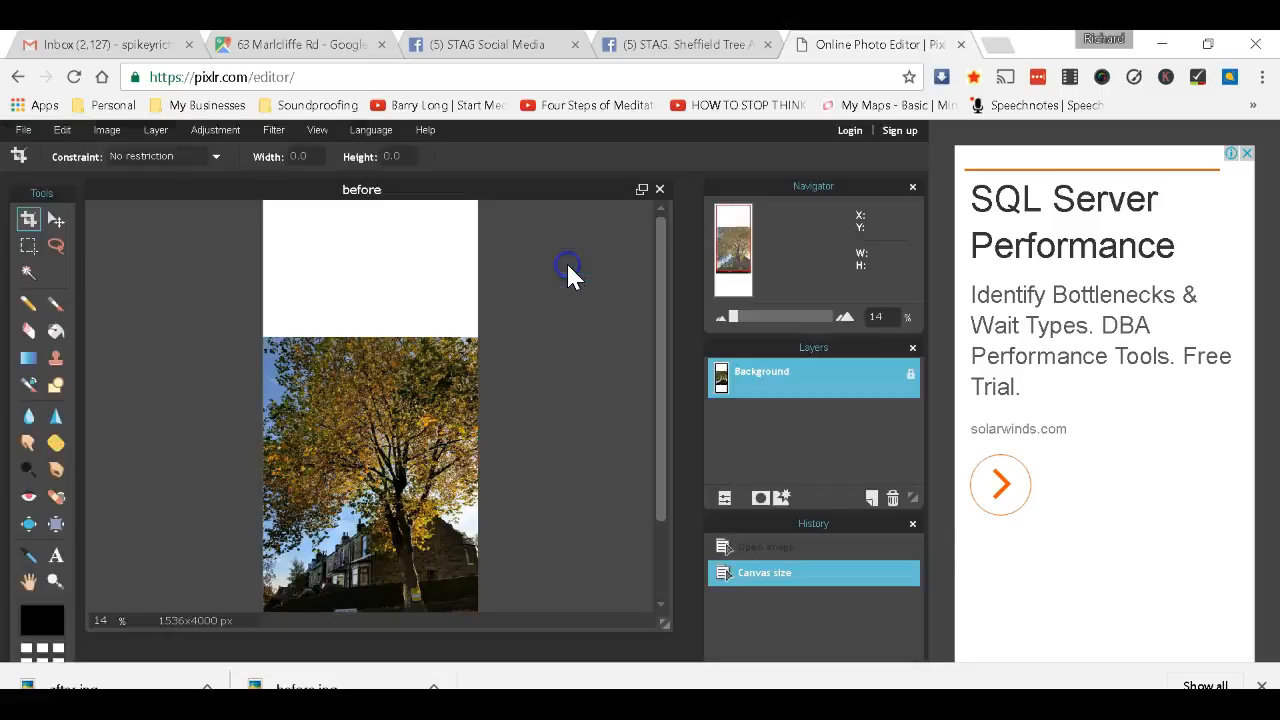
pyautogui.moveTo(660, 483); pyautogui.dragTo(654, 525)
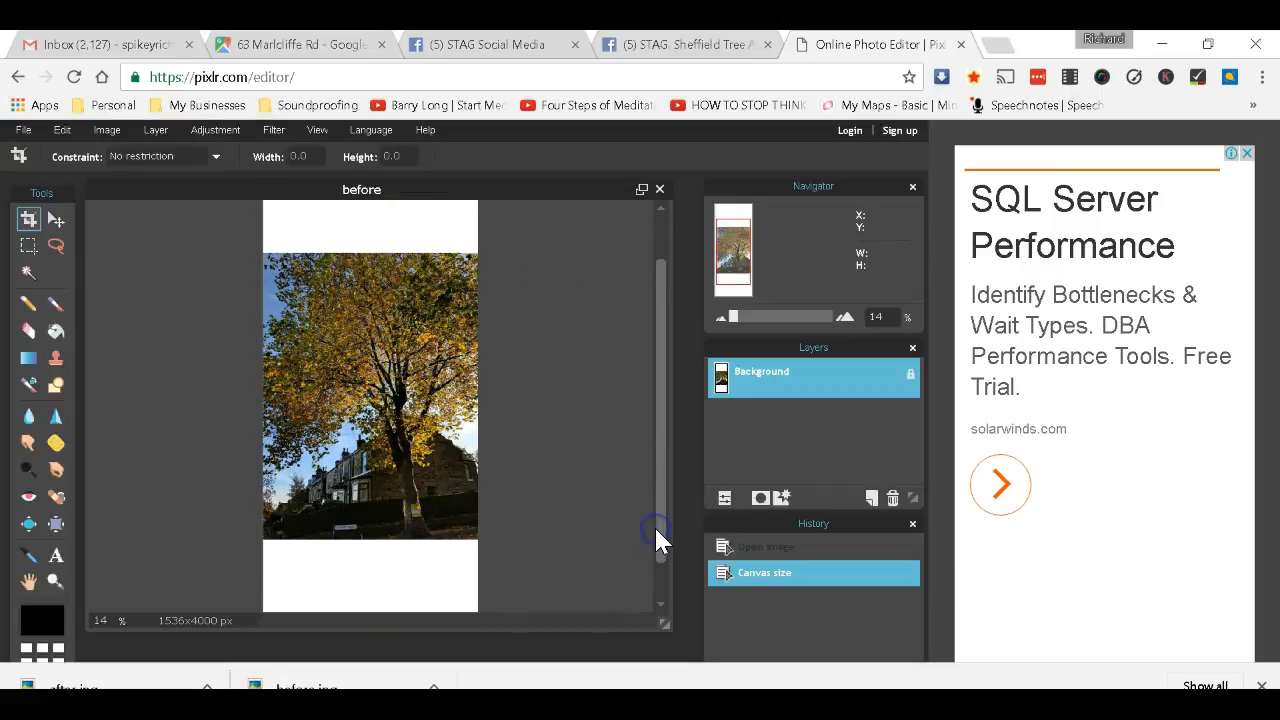
pyautogui.hotkey('ctrl', 'z')
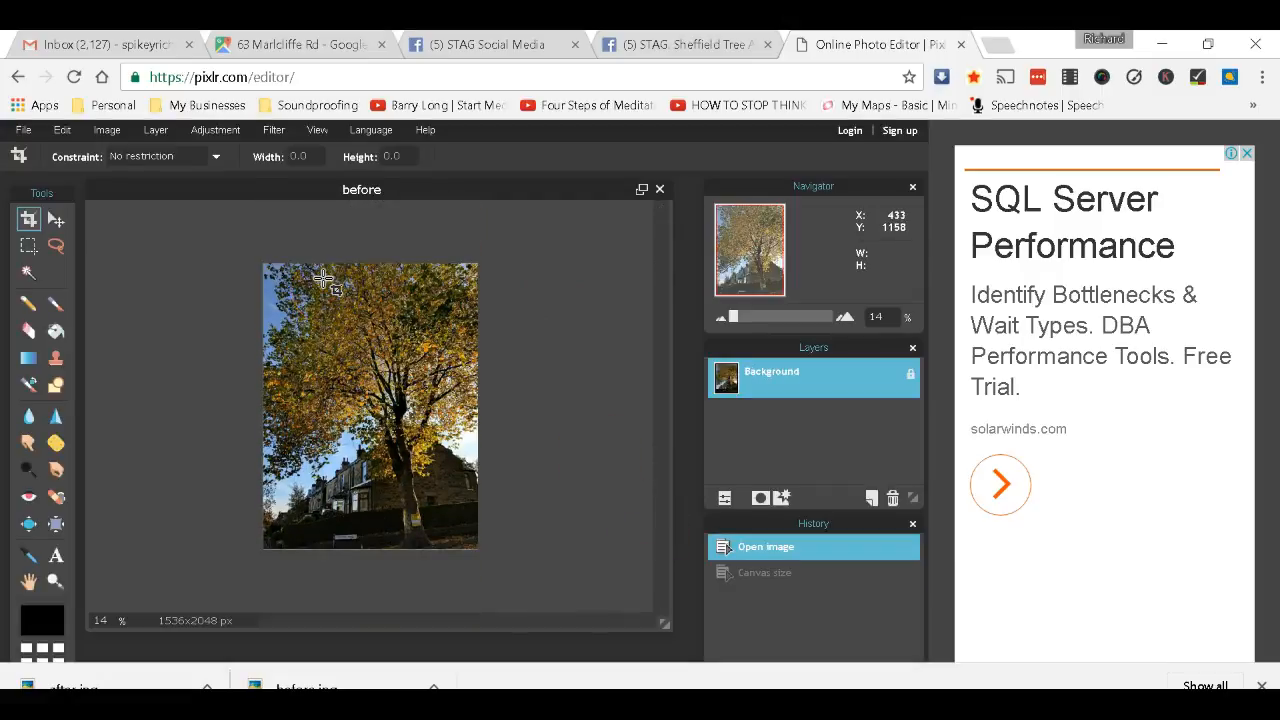
# Set the canvas width to 3000 px, anchored middle-left, leaving white space right of the tree.
pyautogui.click(104, 134)
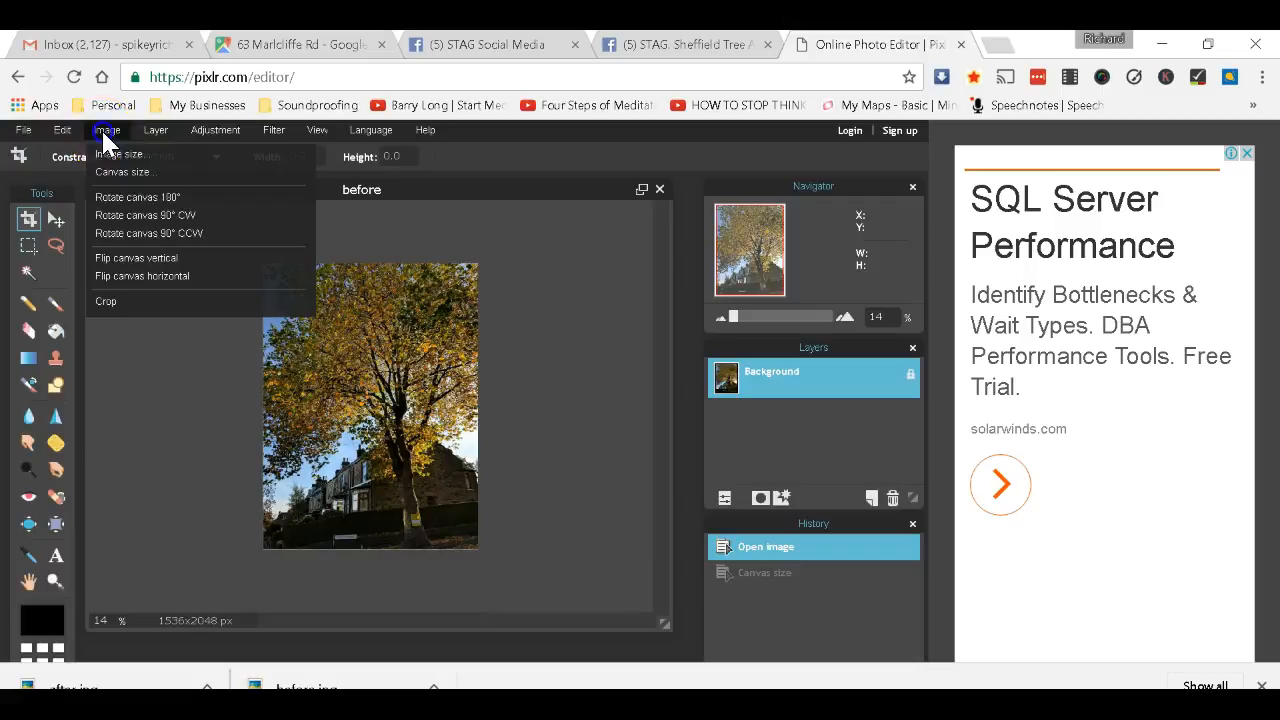
pyautogui.click(143, 171)
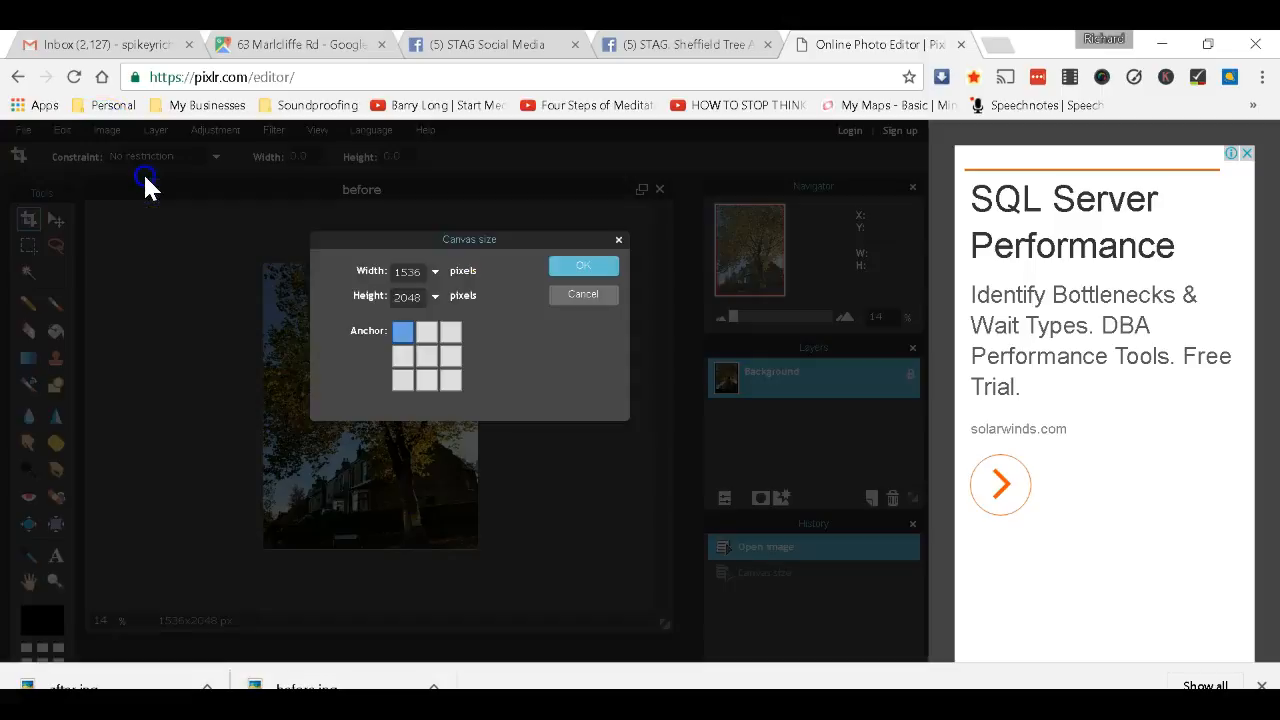
pyautogui.moveTo(420, 272); pyautogui.dragTo(380, 279)
pyautogui.write('3000')
pyautogui.click(402, 356)
pyautogui.click(585, 266)
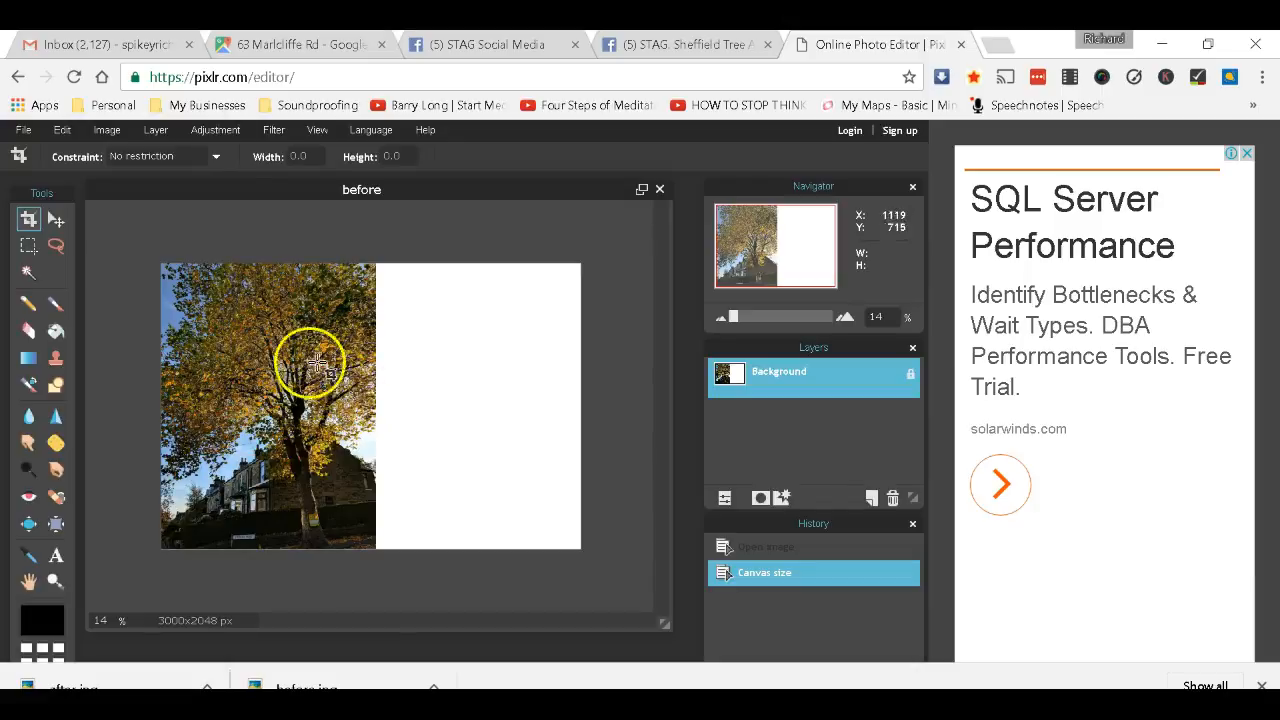
pyautogui.click(155, 131)
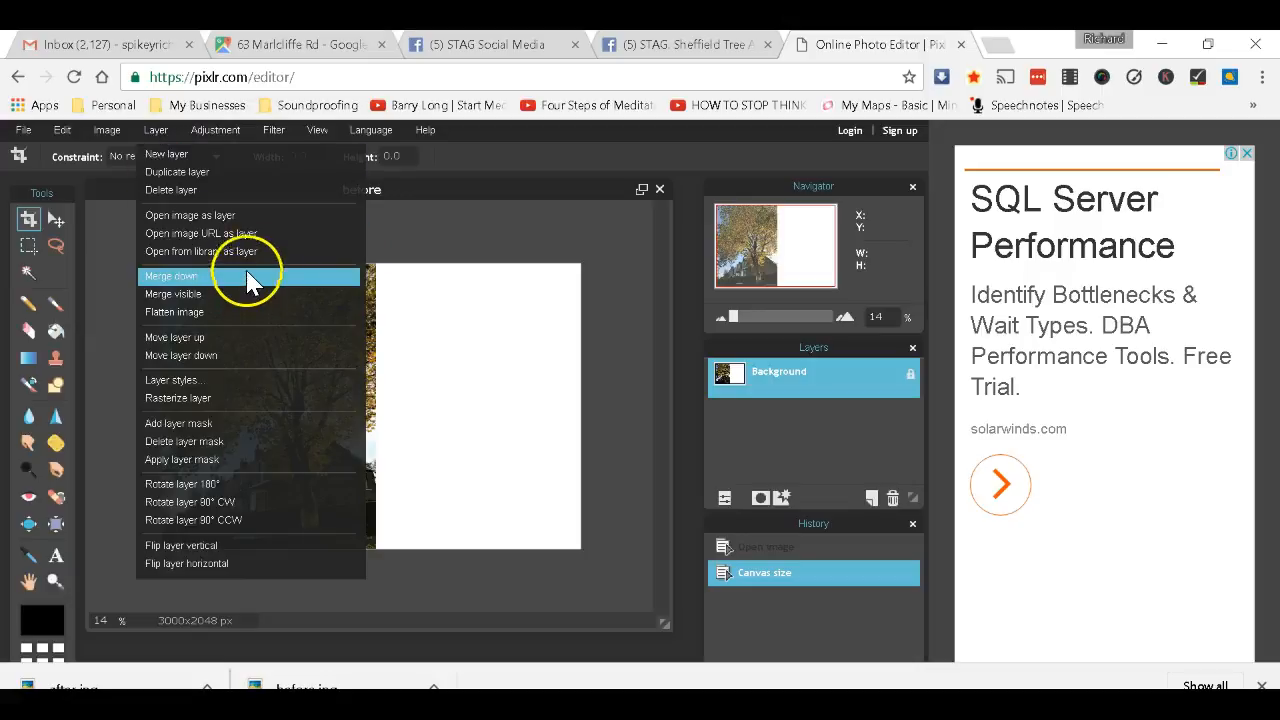
# Load 'after' as a new layer and move it onto the canvas's right half.
pyautogui.click(230, 215)
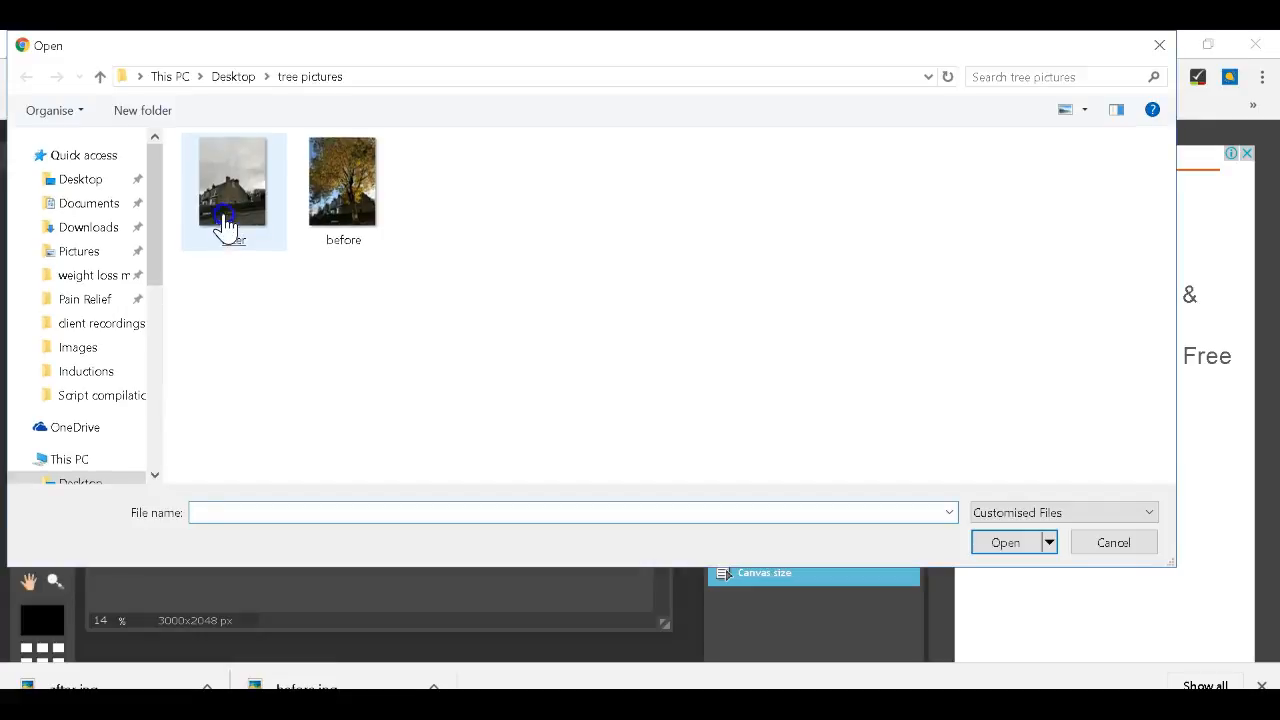
pyautogui.doubleClick(224, 214)
pyautogui.click(462, 347)
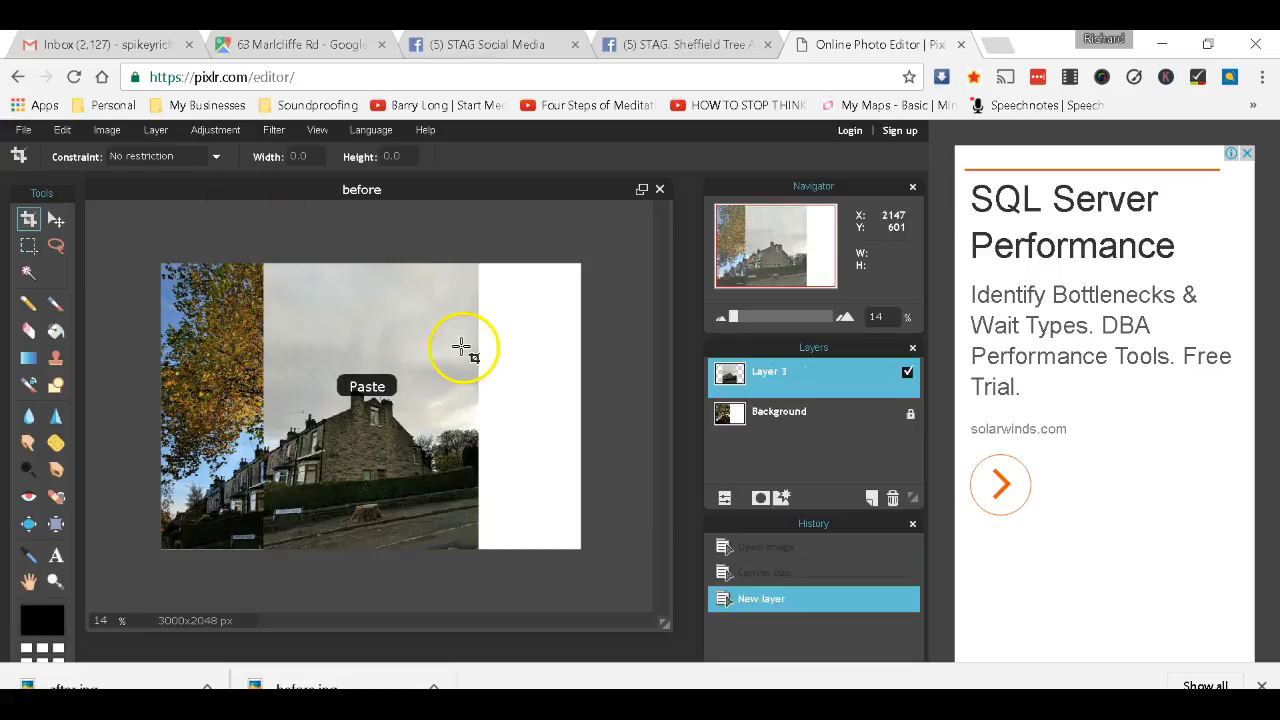
pyautogui.click(57, 222)
pyautogui.moveTo(329, 364); pyautogui.dragTo(451, 361)
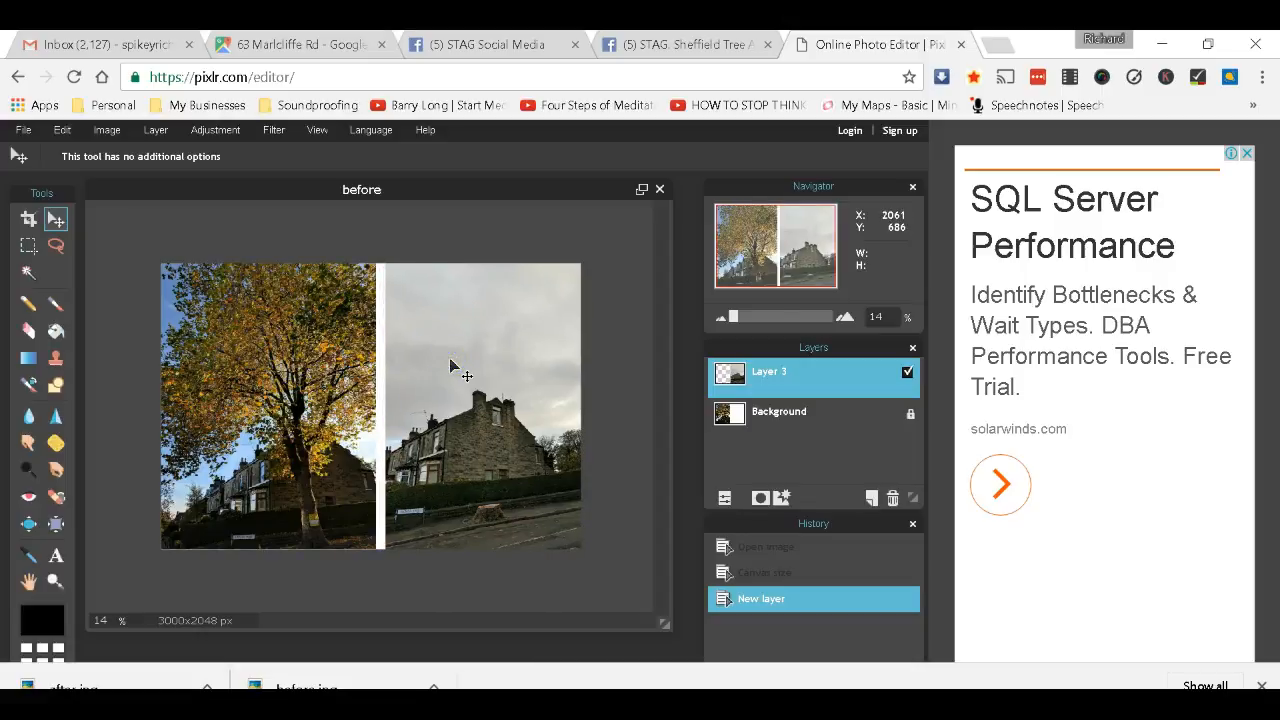
pyautogui.click(291, 448)
pyautogui.click(56, 558)
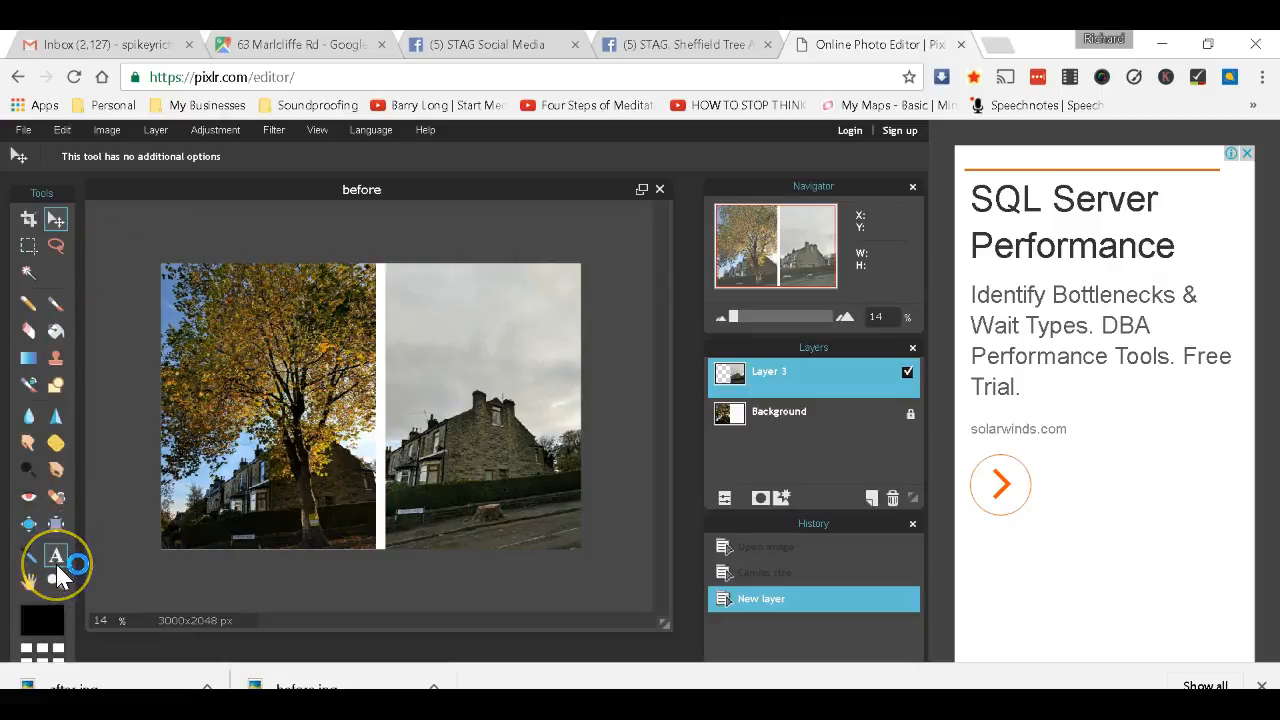
# Add a white, centre-aligned 'Before' text label at size 80 on the tree photo.
pyautogui.click(56, 558)
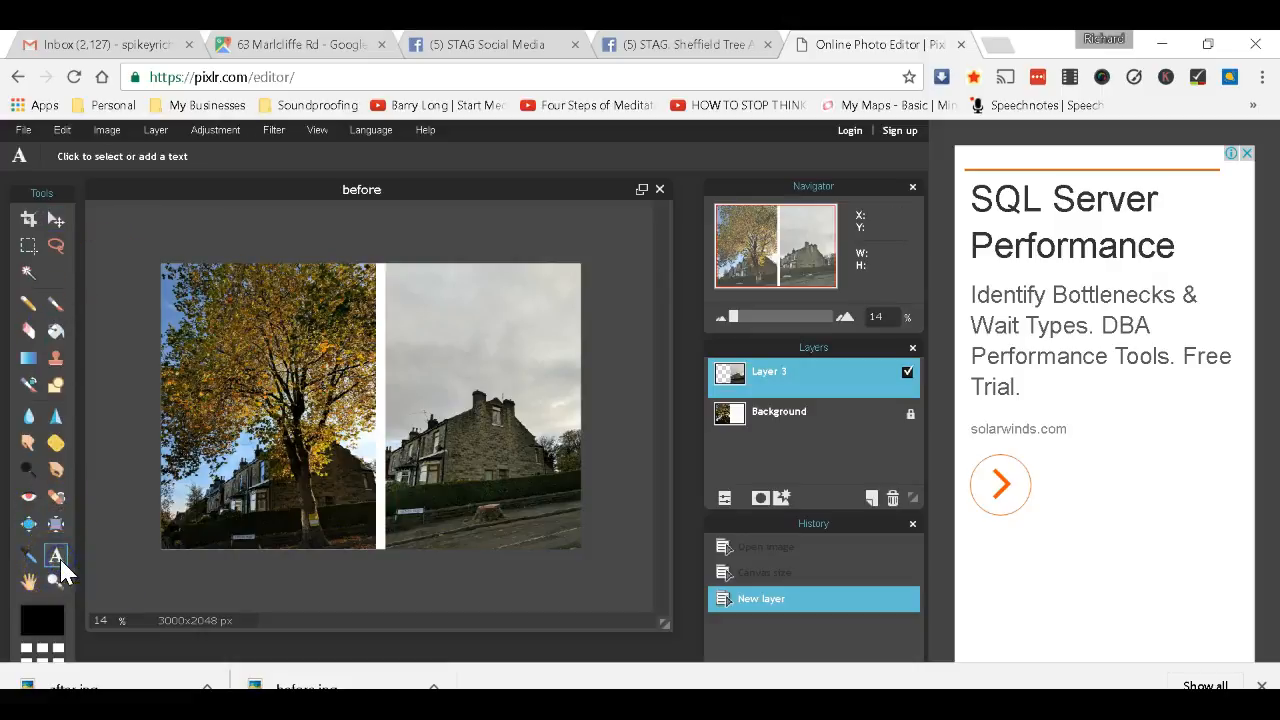
pyautogui.click(165, 280)
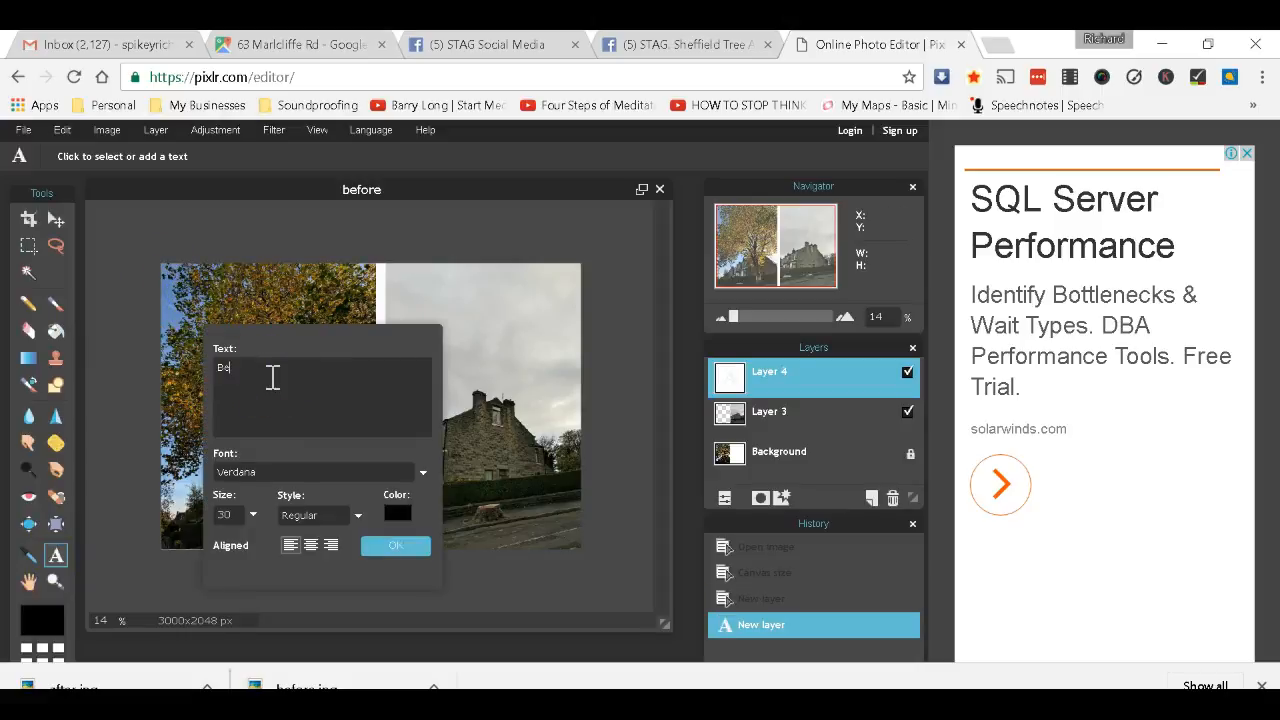
pyautogui.moveTo(288, 352); pyautogui.dragTo(541, 308)
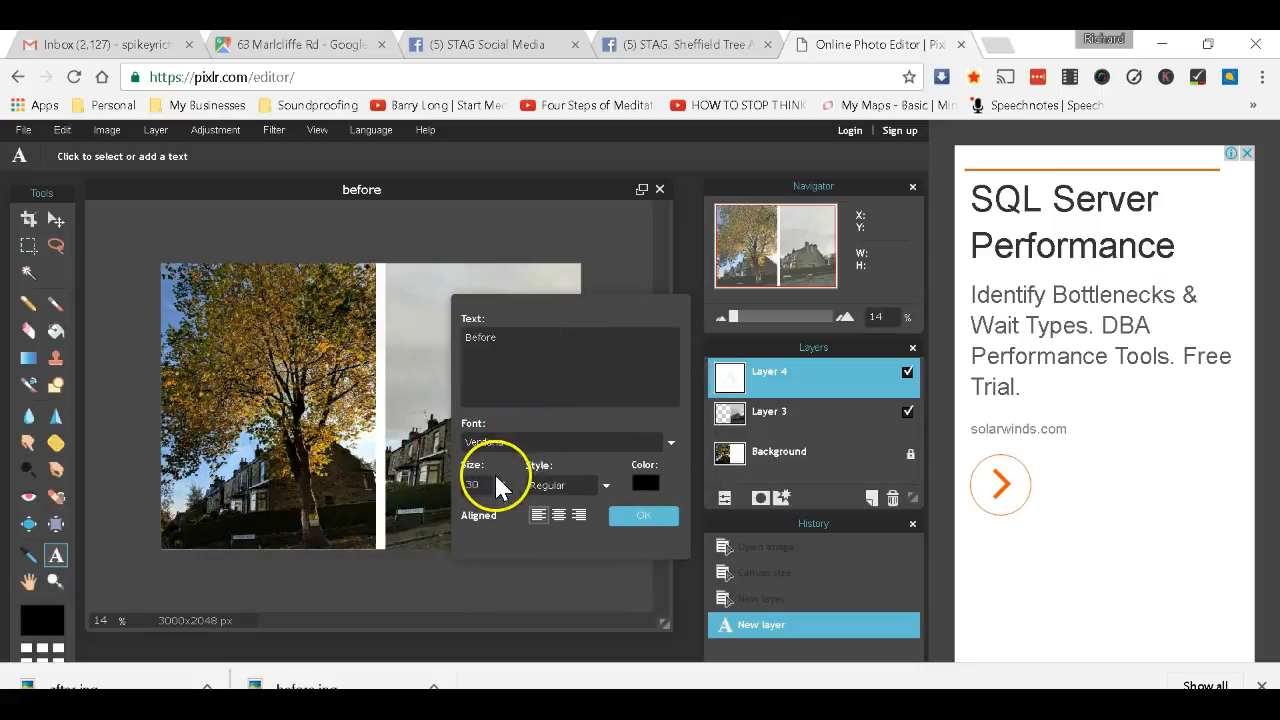
pyautogui.click(558, 515)
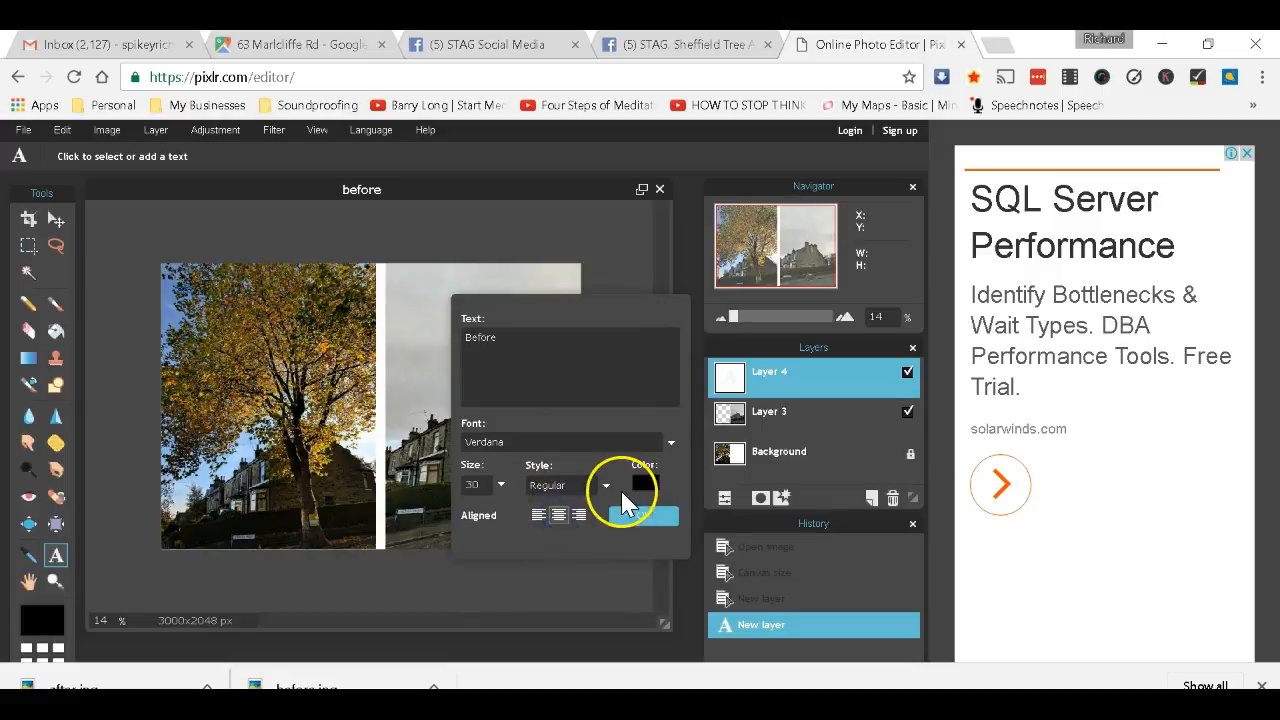
pyautogui.click(645, 484)
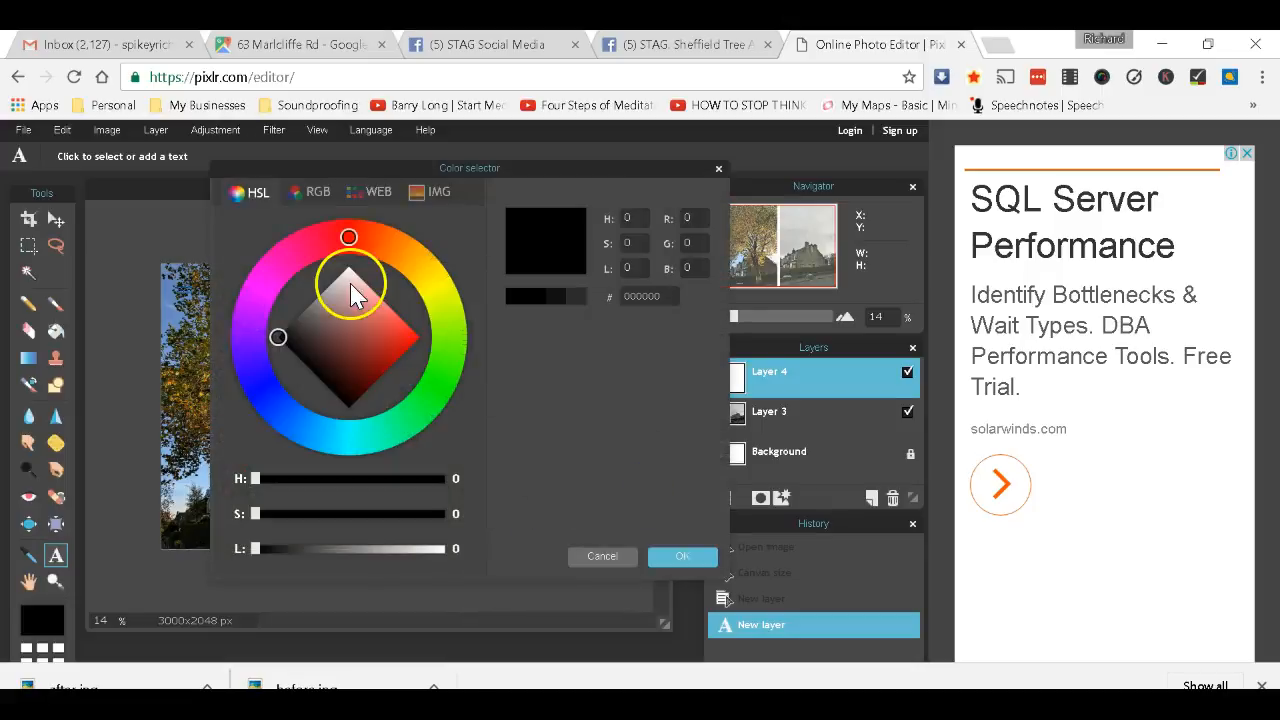
pyautogui.moveTo(365, 296); pyautogui.dragTo(343, 238)
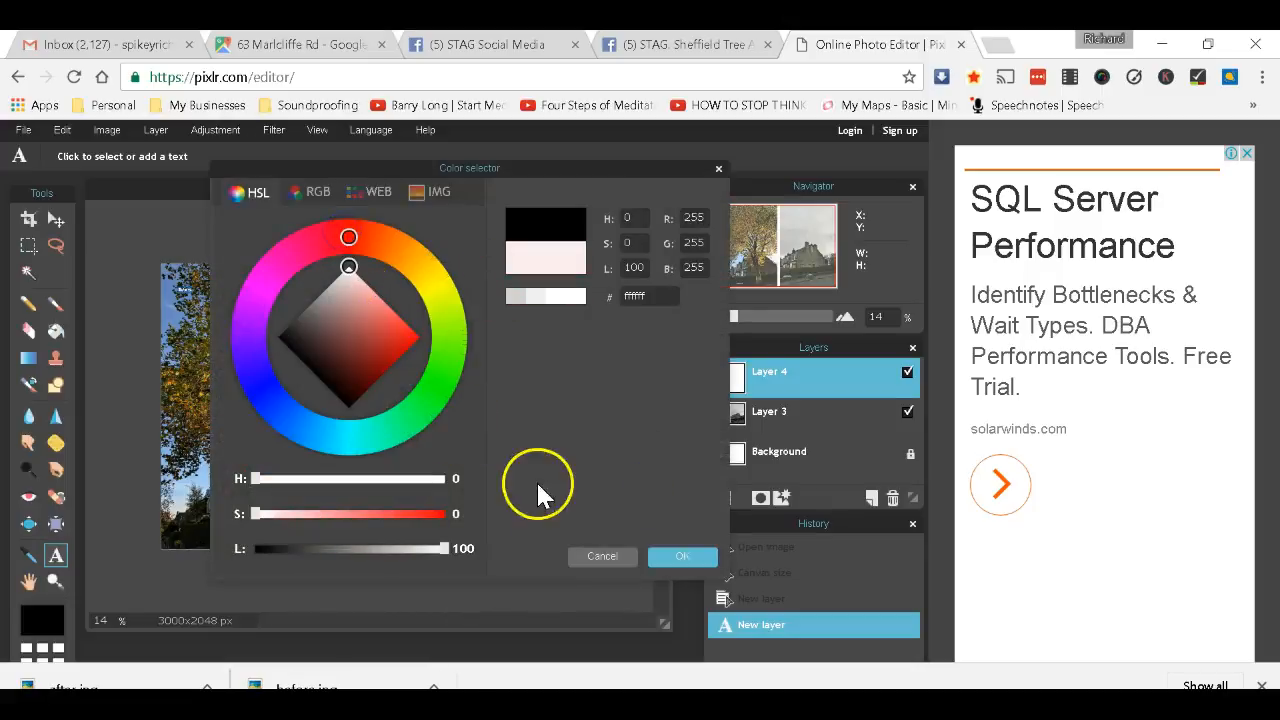
pyautogui.click(658, 555)
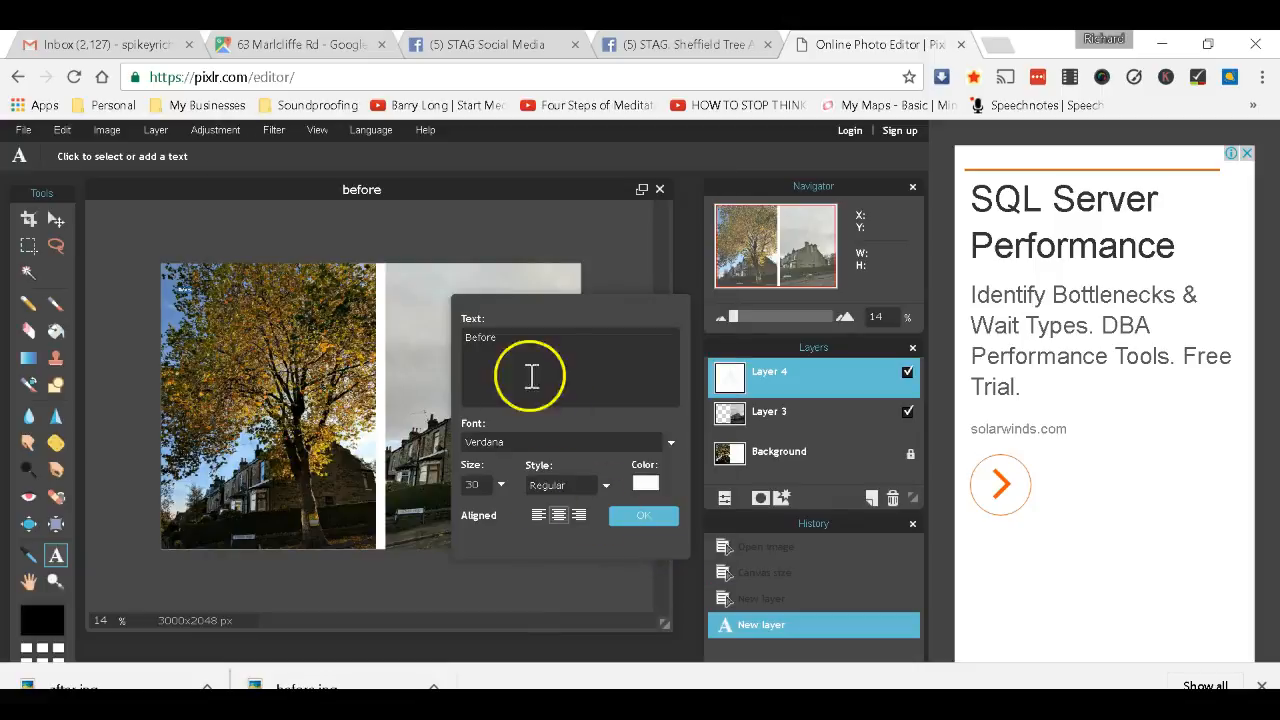
pyautogui.click(471, 487)
pyautogui.moveTo(471, 487); pyautogui.dragTo(451, 490)
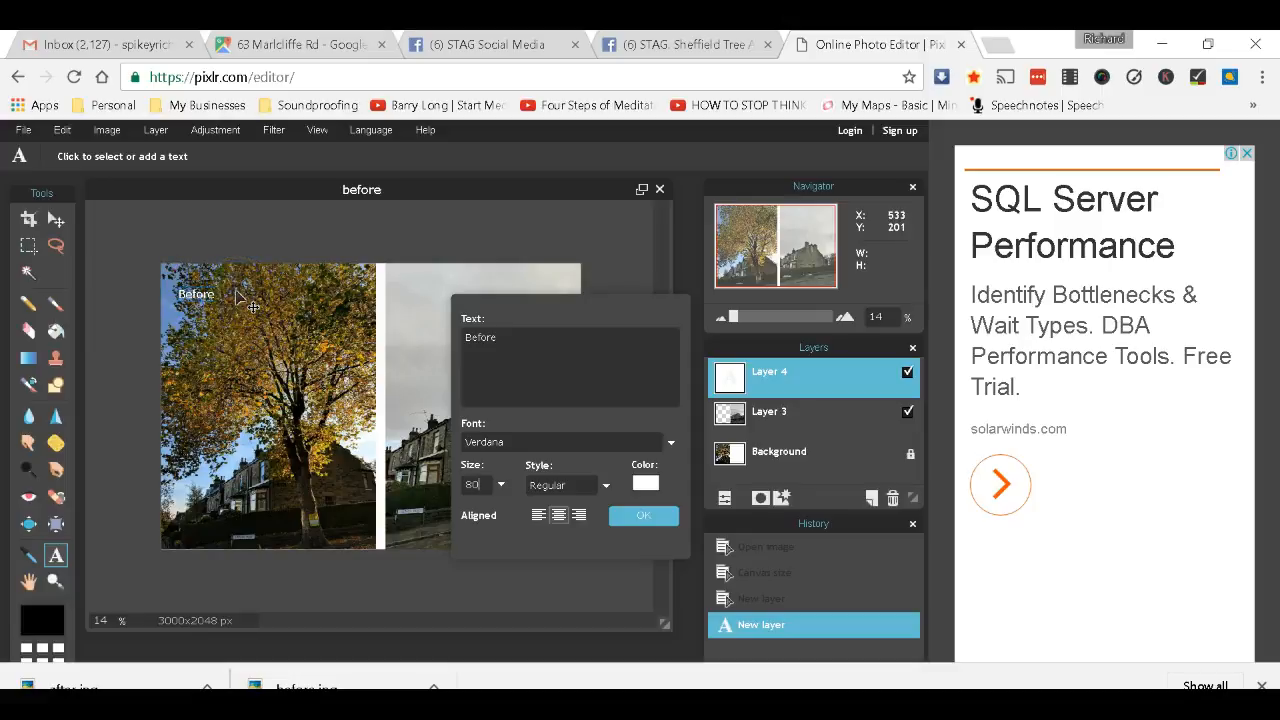
pyautogui.press('Return')
pyautogui.press('BackSpace')
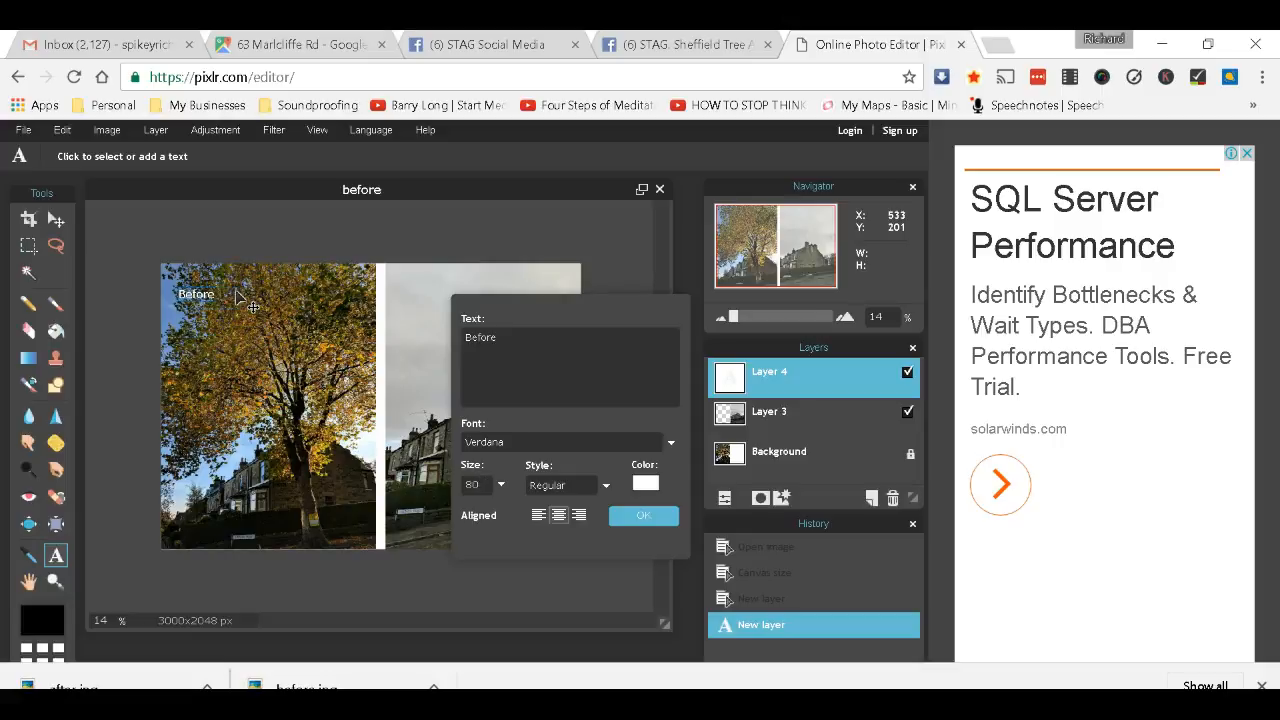
pyautogui.click(591, 439)
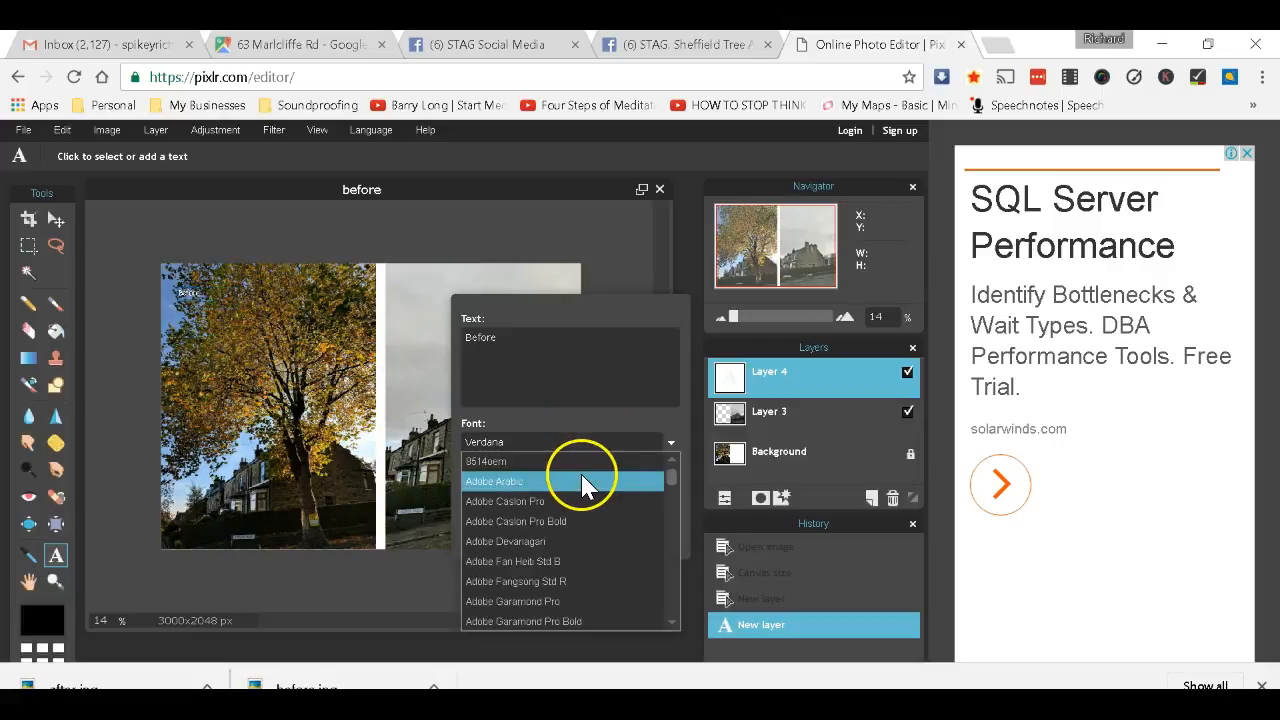
# Restyle the 'Before' label as bold Adobe Fangsong Std R at size 100, shifted right.
pyautogui.click(583, 591)
pyautogui.doubleClick(481, 484)
pyautogui.press('BackSpace')
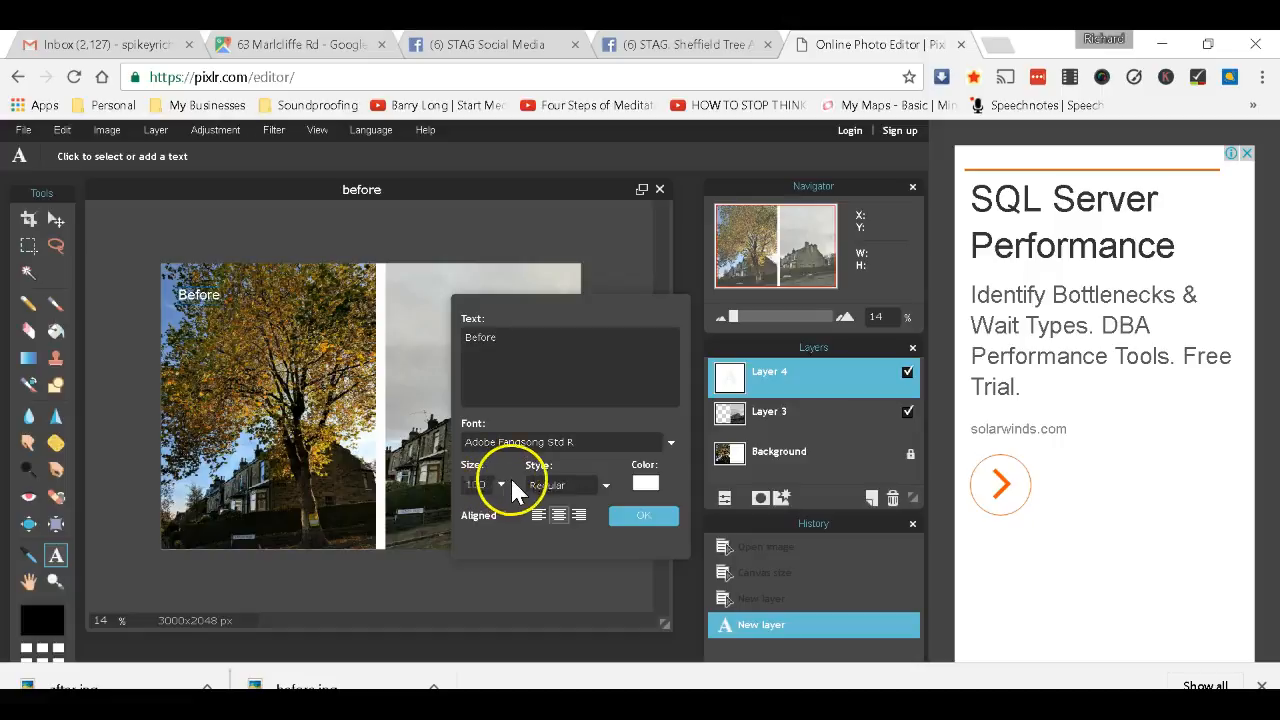
pyautogui.click(570, 486)
pyautogui.click(560, 526)
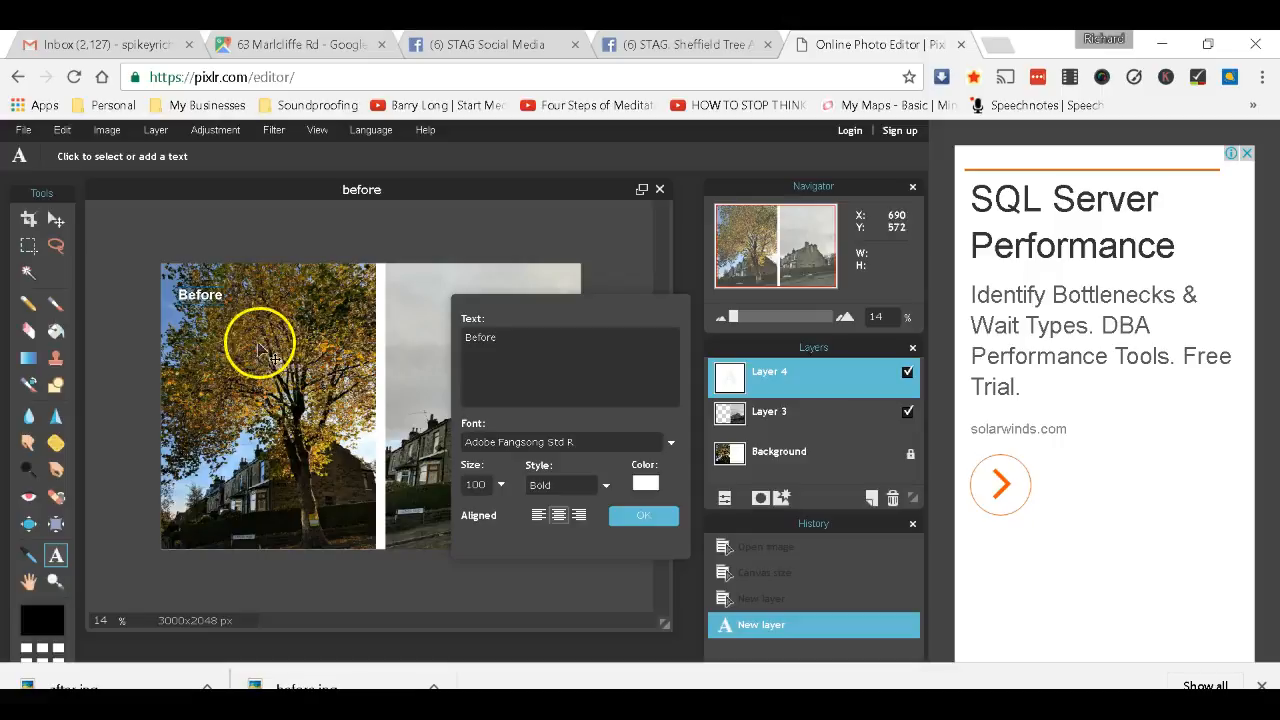
pyautogui.moveTo(205, 297); pyautogui.dragTo(265, 290)
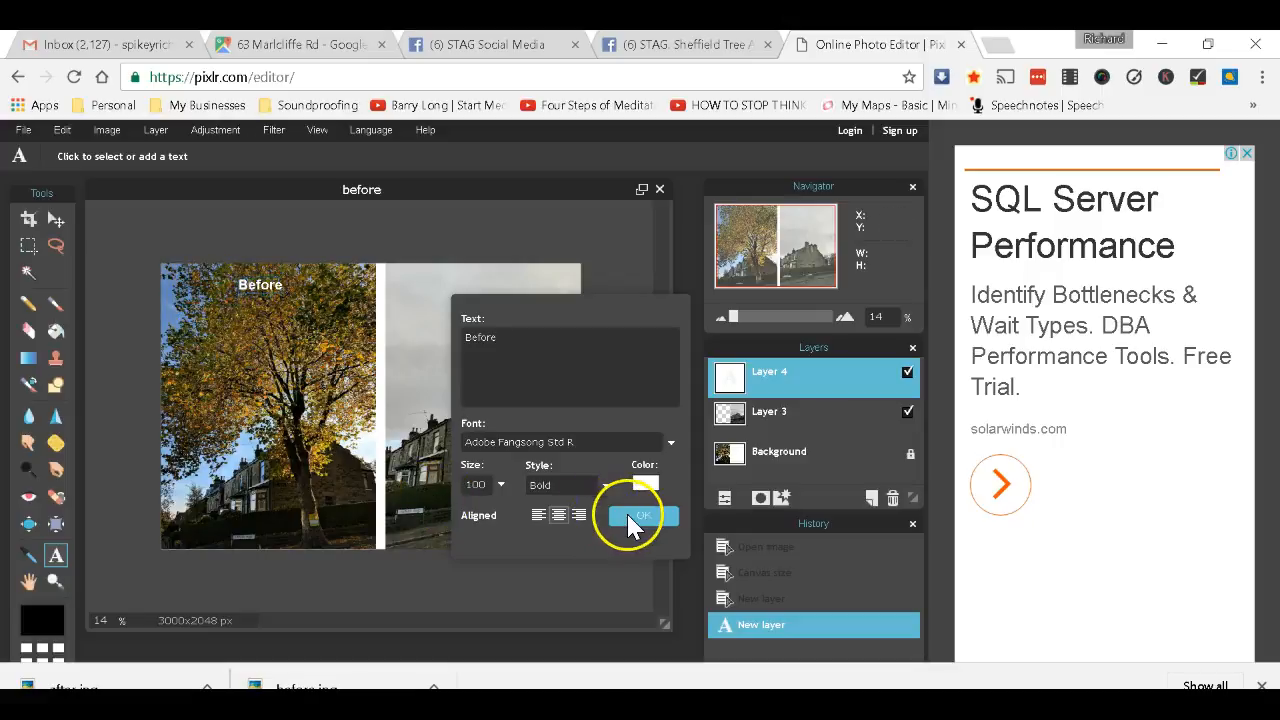
pyautogui.click(626, 514)
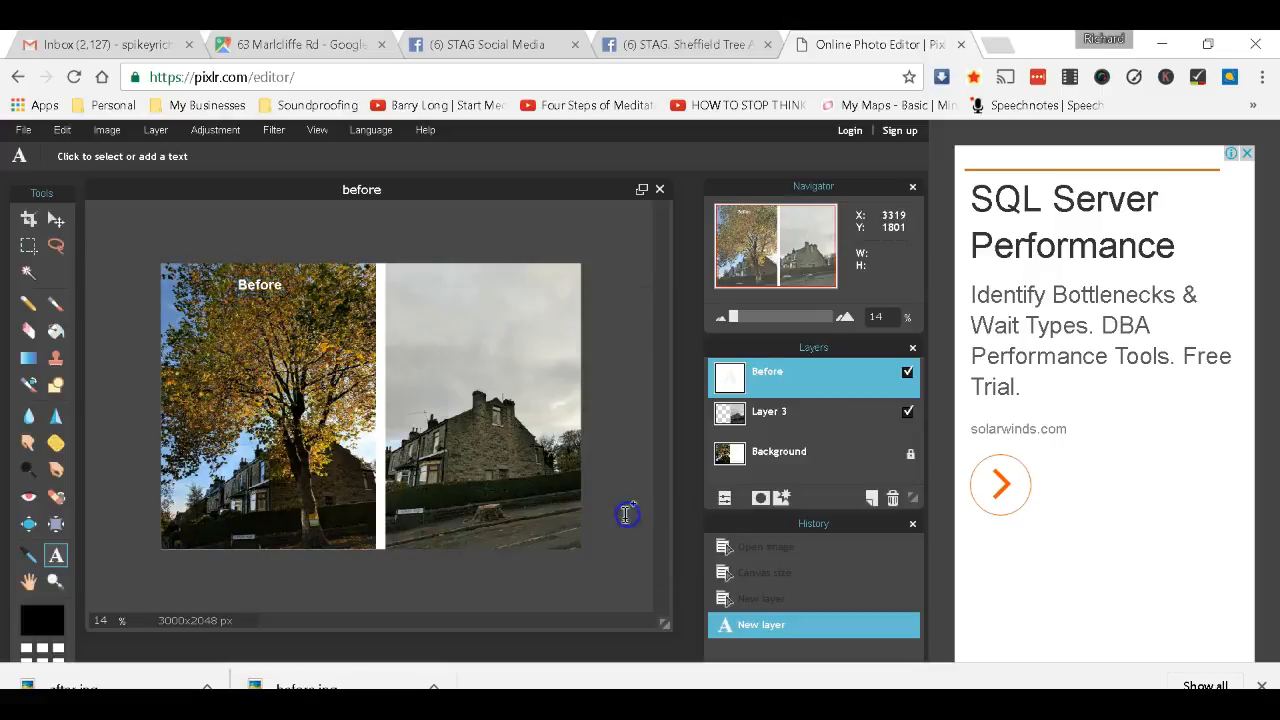
pyautogui.click(251, 289)
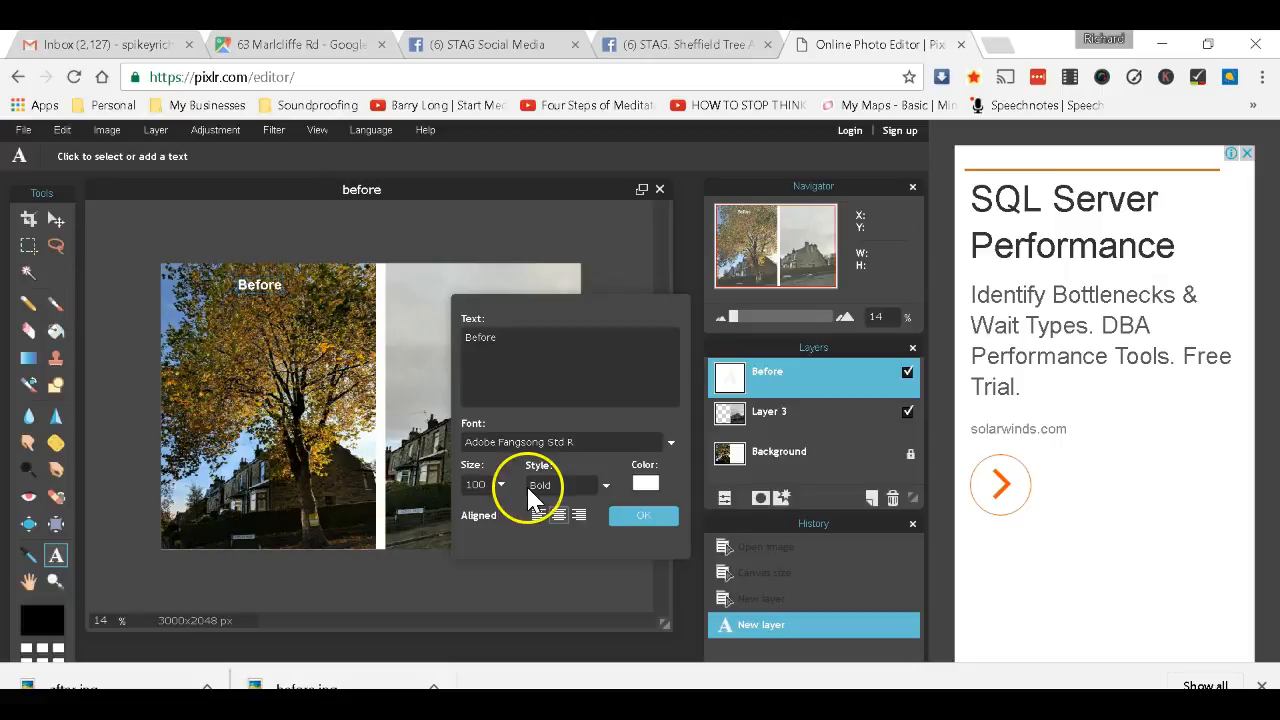
# Close the 'Before' label's text settings so the photos end up without any label.
pyautogui.click(628, 514)
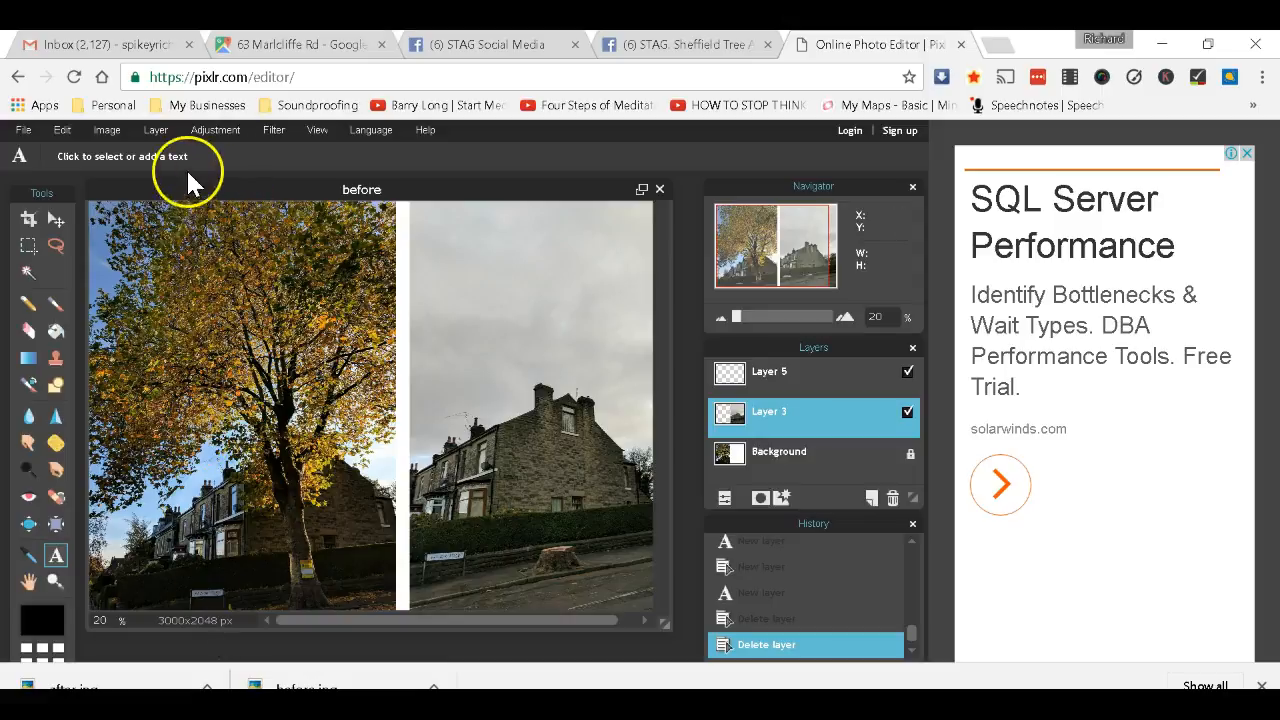
pyautogui.click(108, 130)
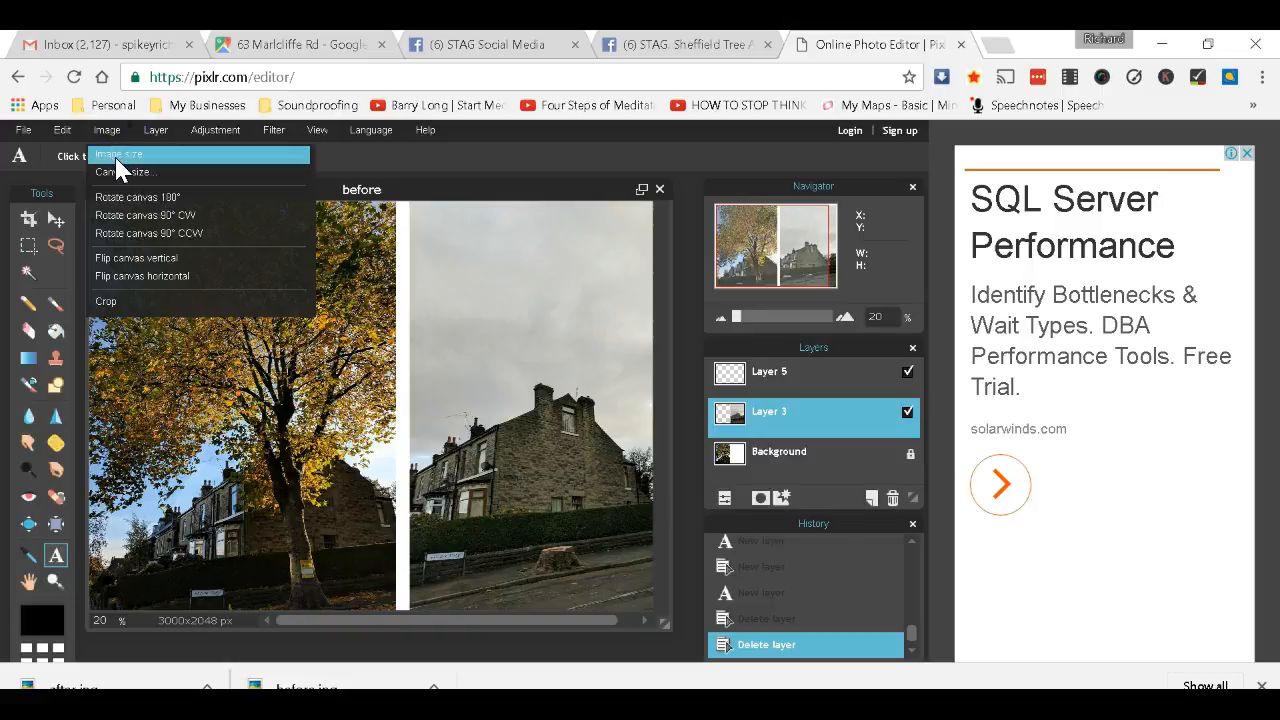
# Resize the combined image from 3000 to 1500 px wide (1500x1024), proportions constrained.
pyautogui.click(118, 156)
pyautogui.doubleClick(423, 271)
pyautogui.click(369, 270)
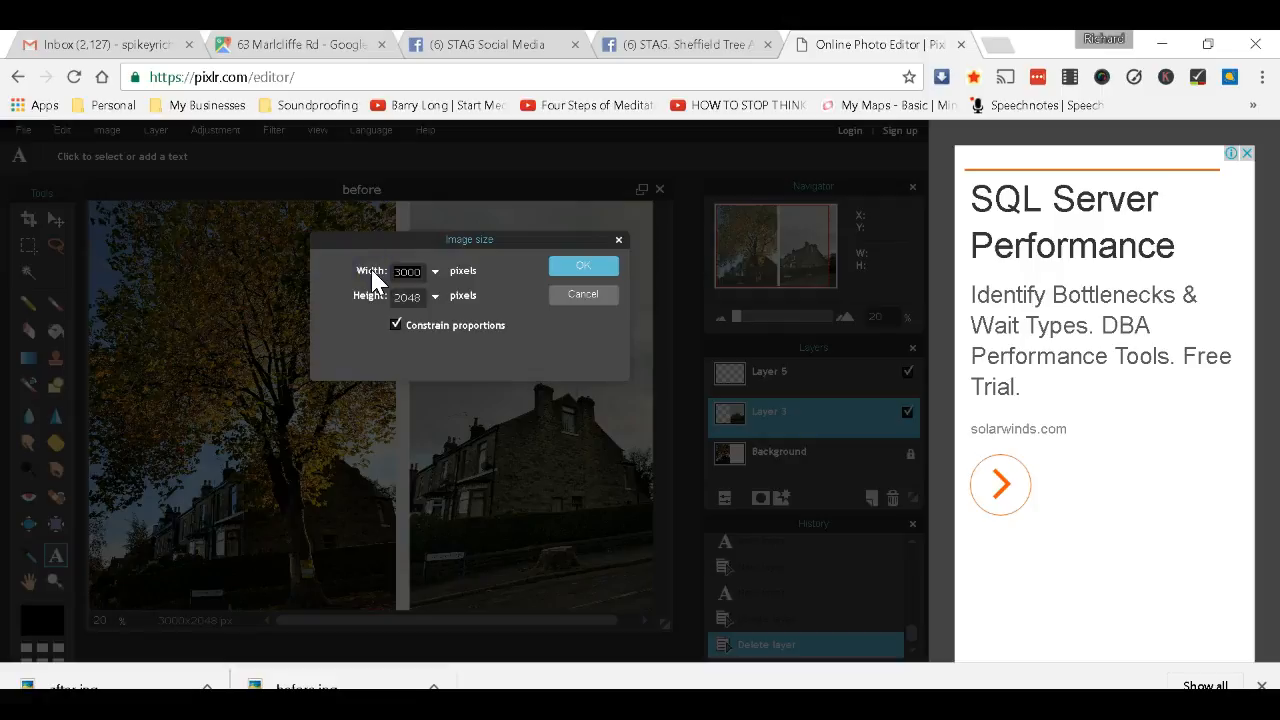
pyautogui.write('15')
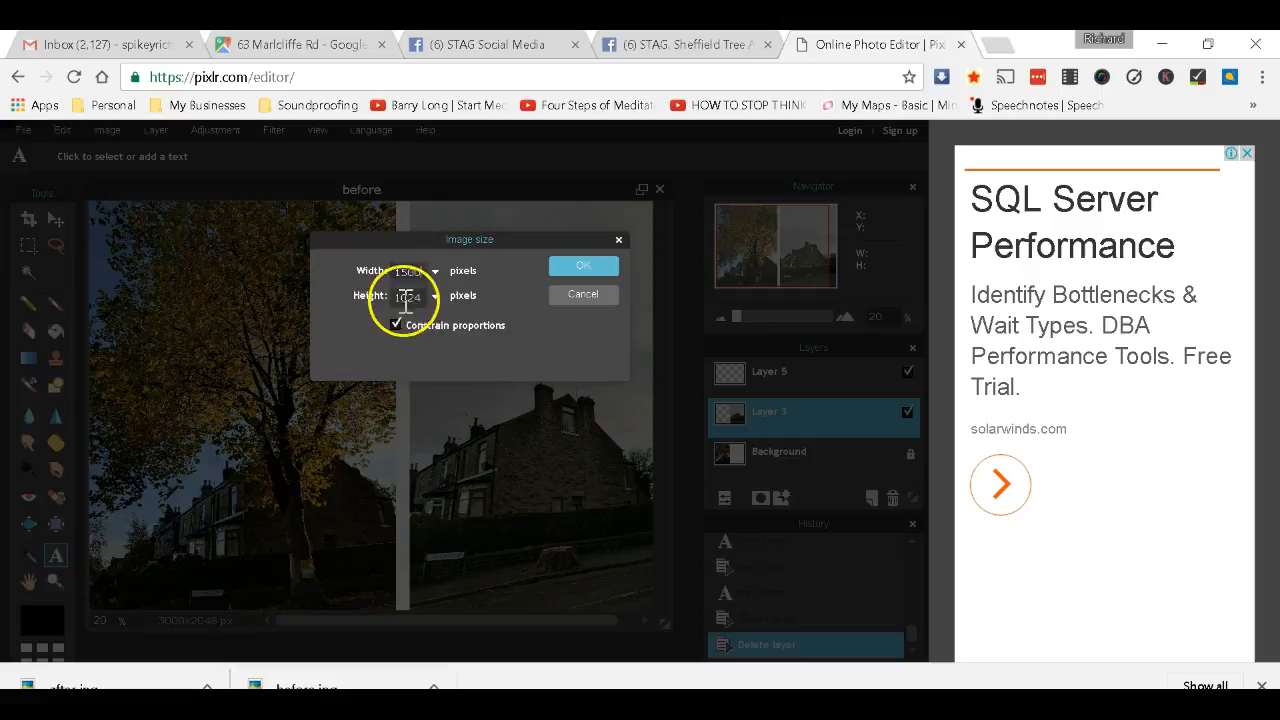
pyautogui.click(581, 268)
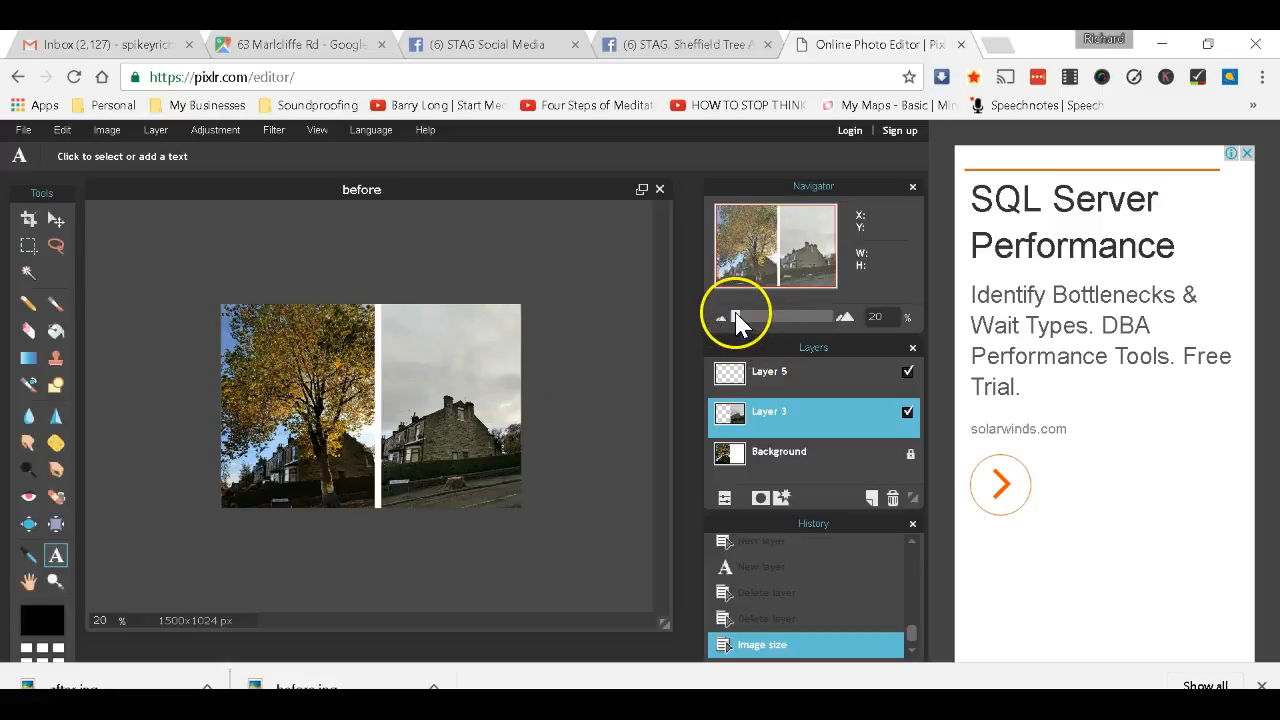
pyautogui.moveTo(737, 318); pyautogui.dragTo(745, 322)
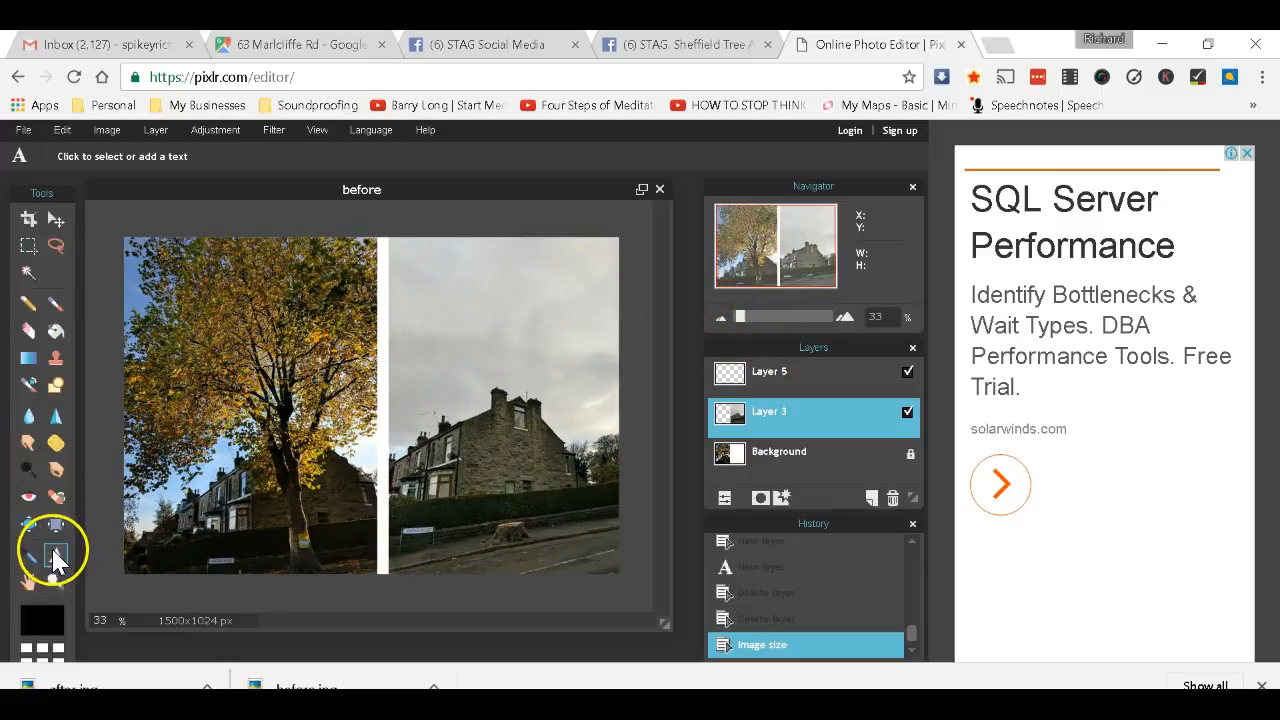
# Add a bold white 'Before' label on the left photo, nudged to the right.
pyautogui.click(162, 300)
pyautogui.write('Before')
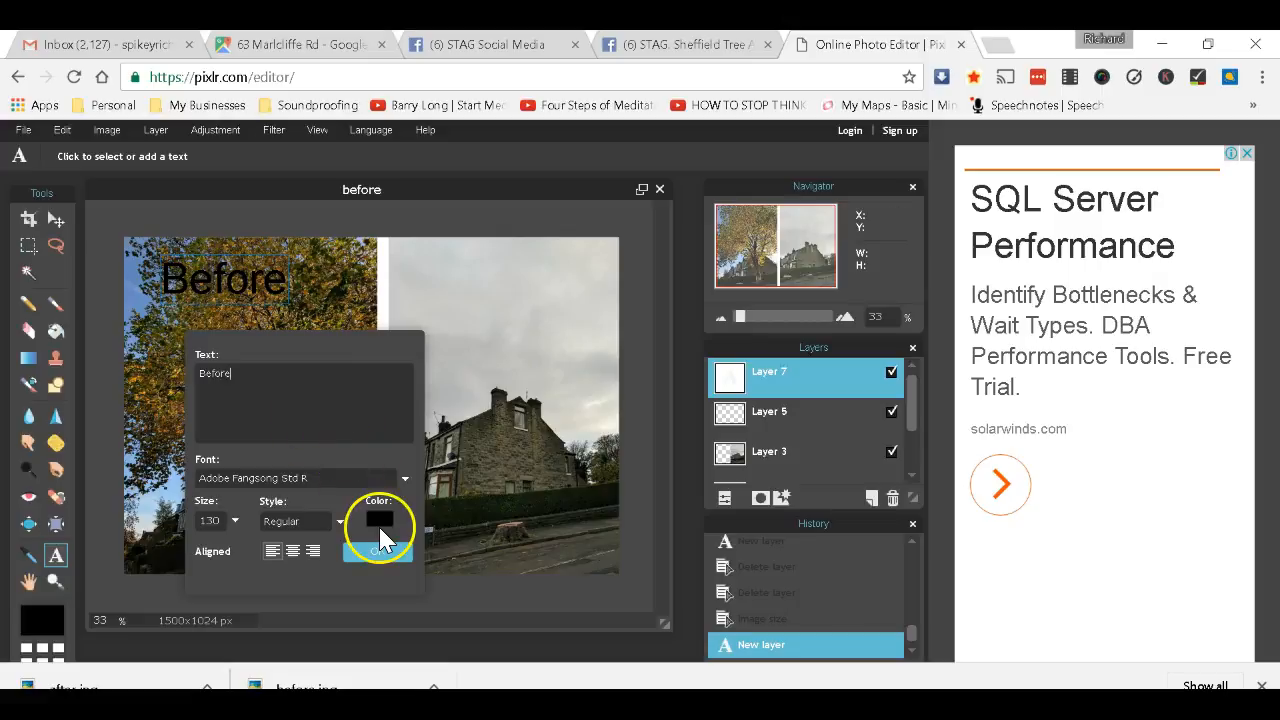
pyautogui.click(380, 520)
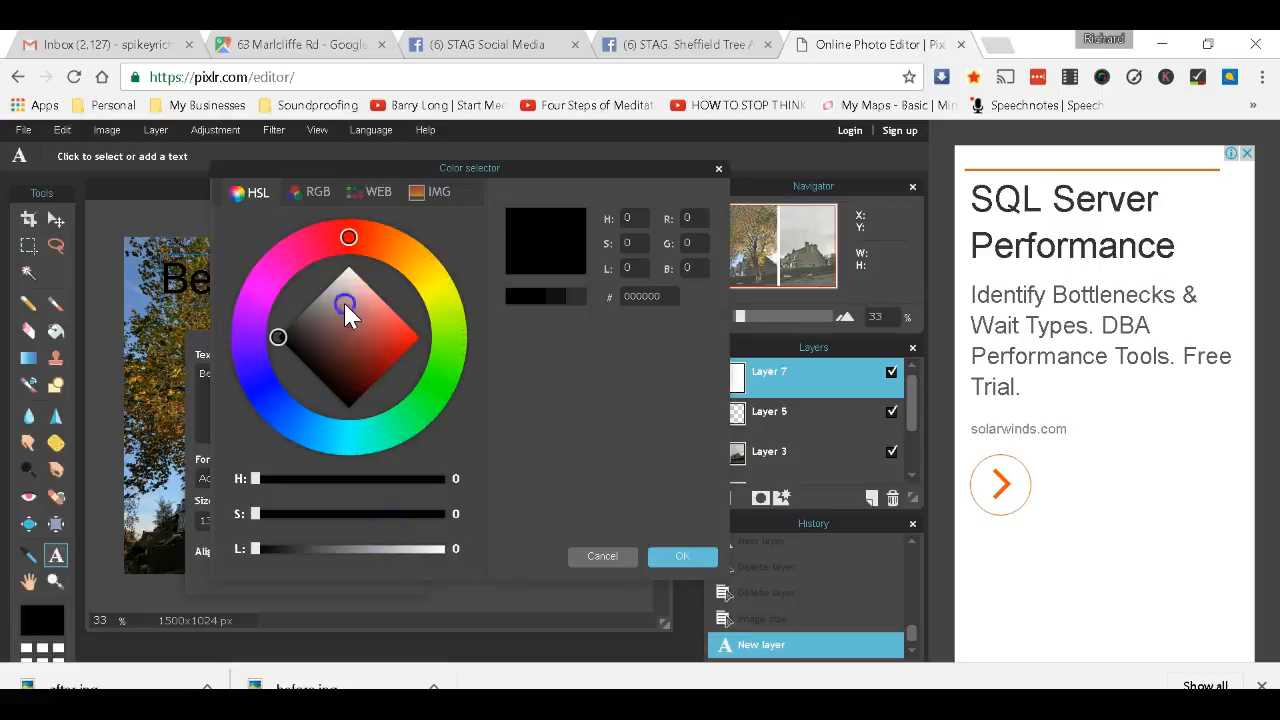
pyautogui.moveTo(345, 315); pyautogui.dragTo(346, 245)
pyautogui.click(682, 556)
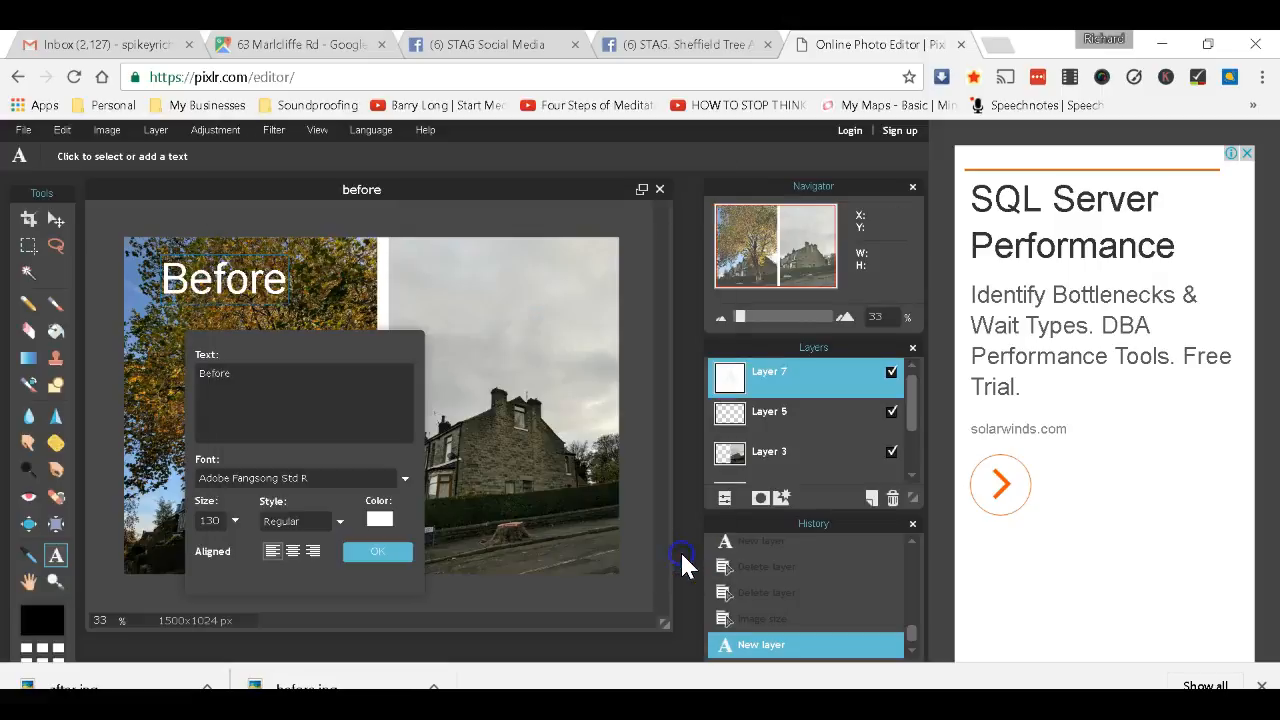
pyautogui.moveTo(237, 277); pyautogui.dragTo(265, 255)
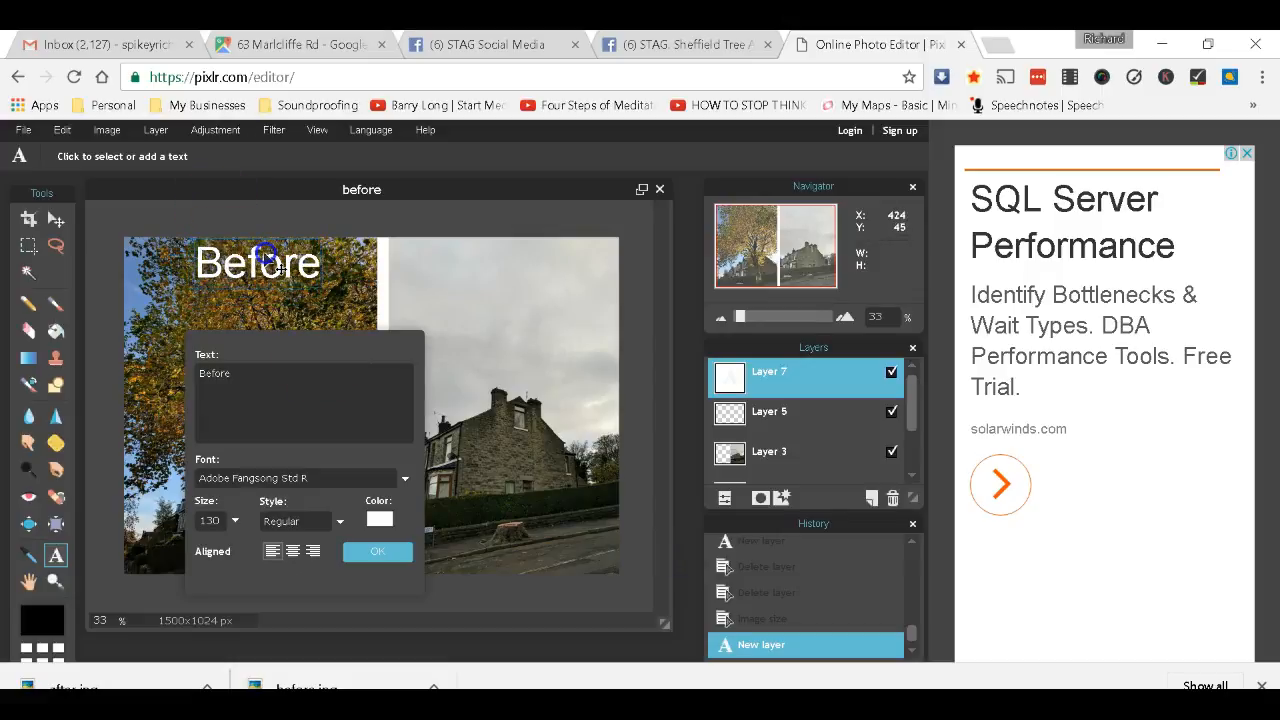
pyautogui.click(372, 552)
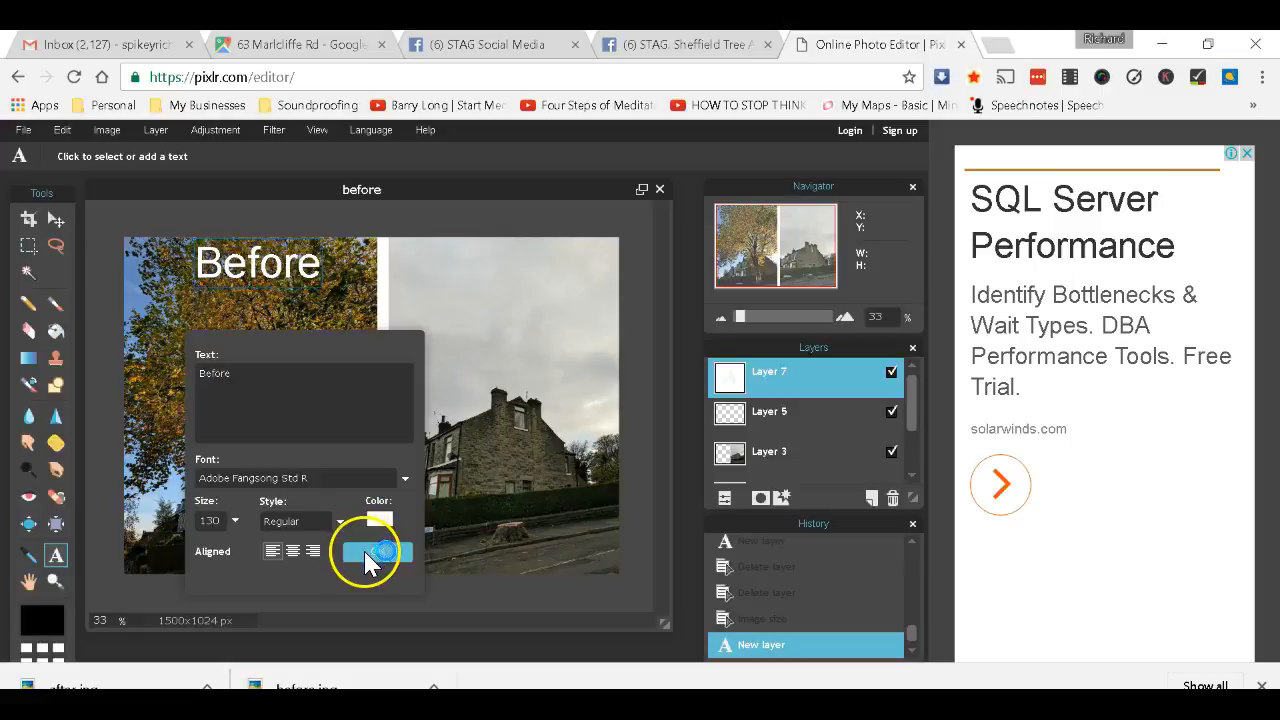
pyautogui.click(314, 524)
pyautogui.click(312, 551)
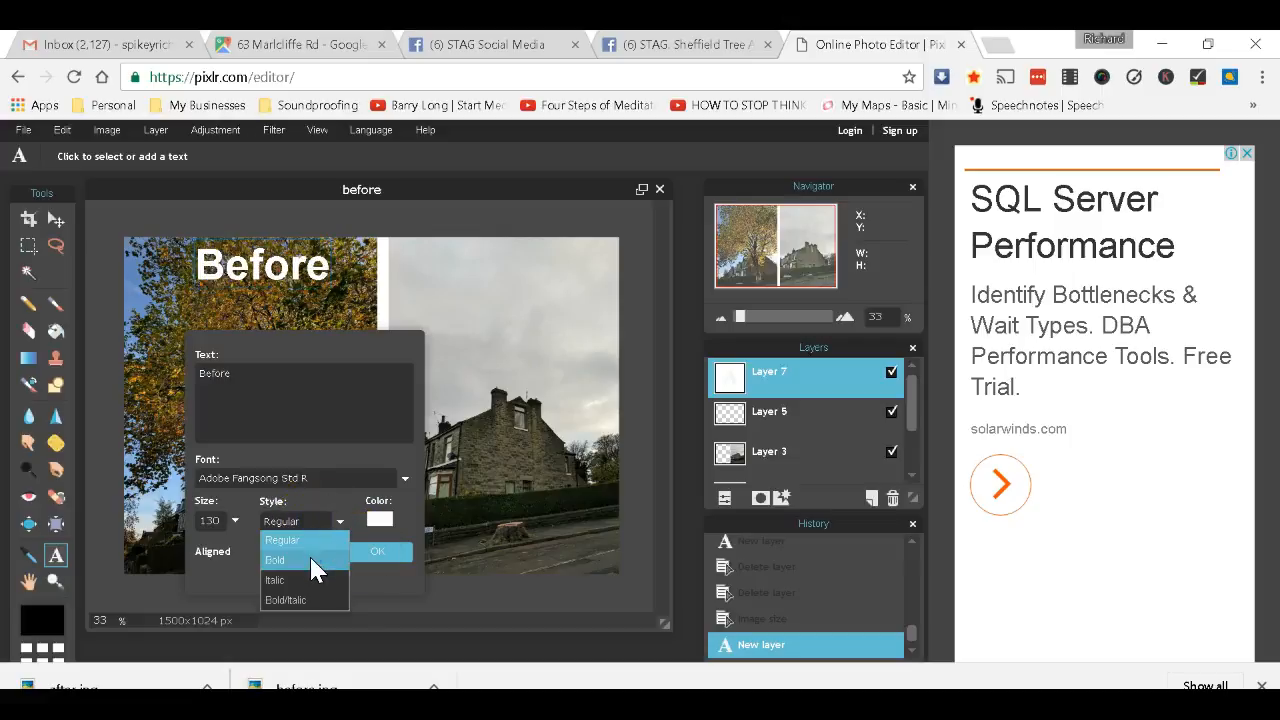
pyautogui.click(370, 552)
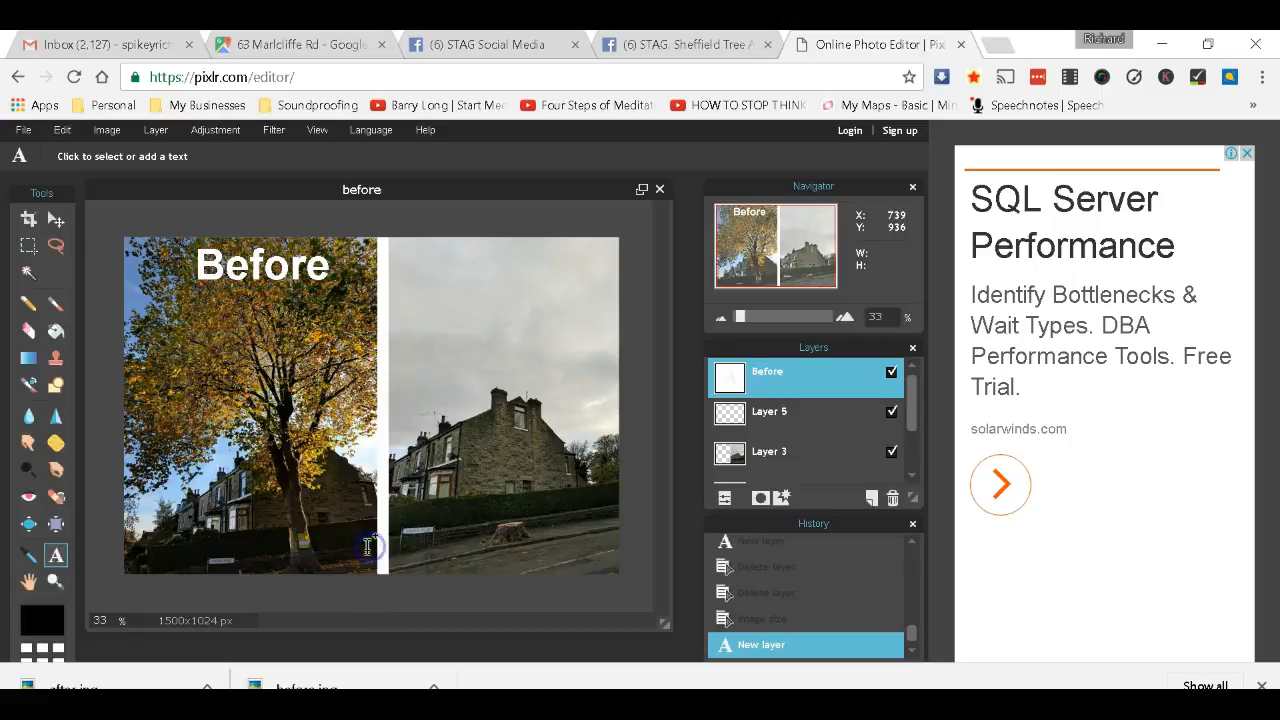
# Add a bold black 'After' label on the right photo and shift it slightly right.
pyautogui.click(444, 277)
pyautogui.write('After')
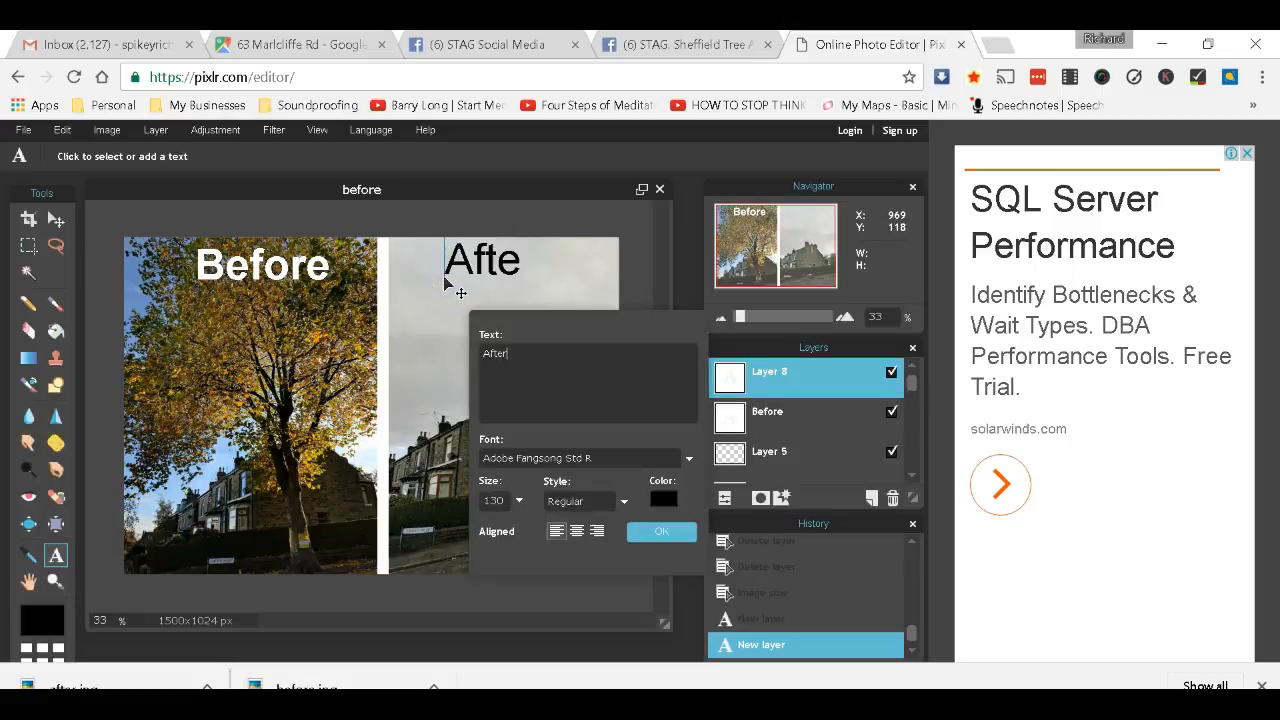
pyautogui.click(580, 503)
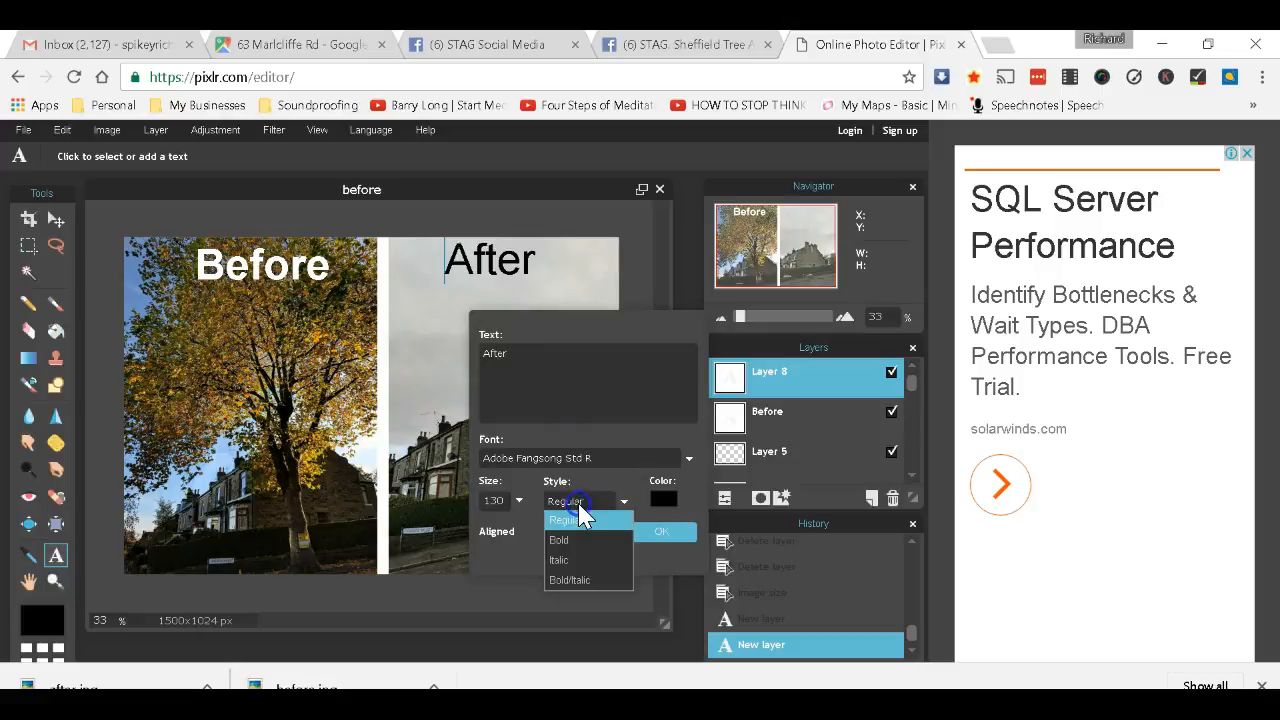
pyautogui.click(580, 541)
pyautogui.click(641, 534)
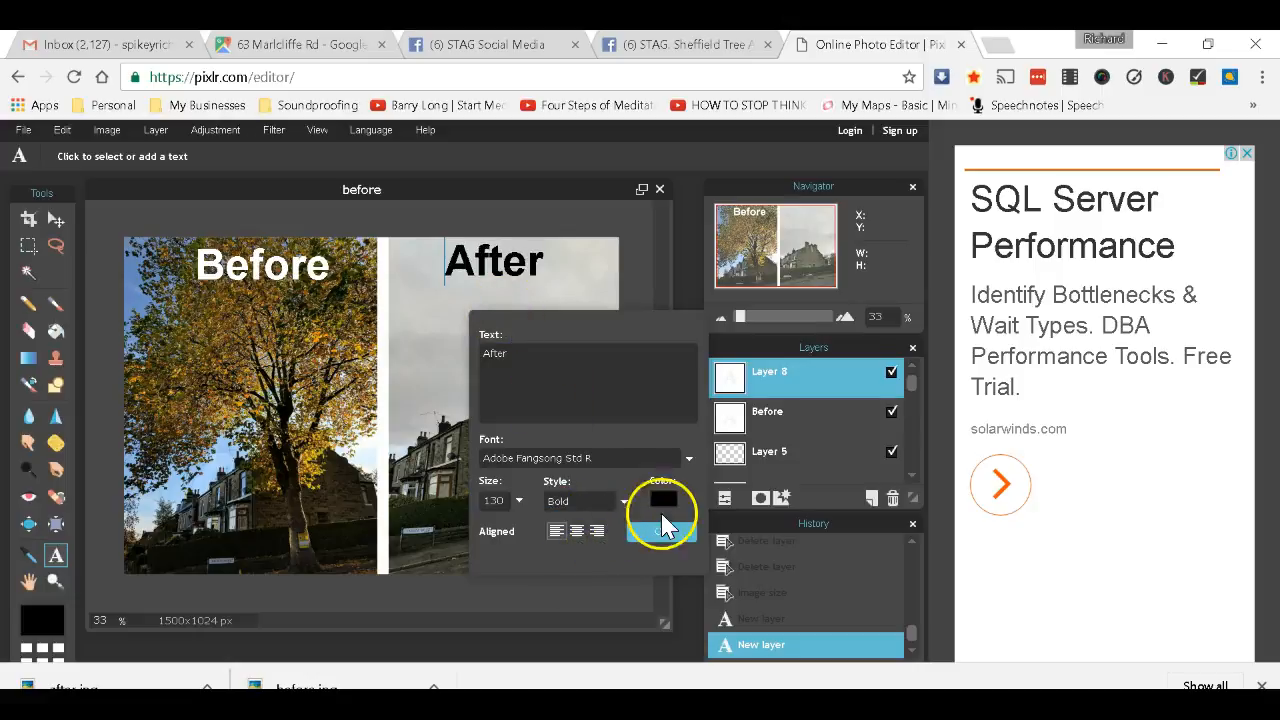
pyautogui.click(668, 533)
pyautogui.click(489, 266)
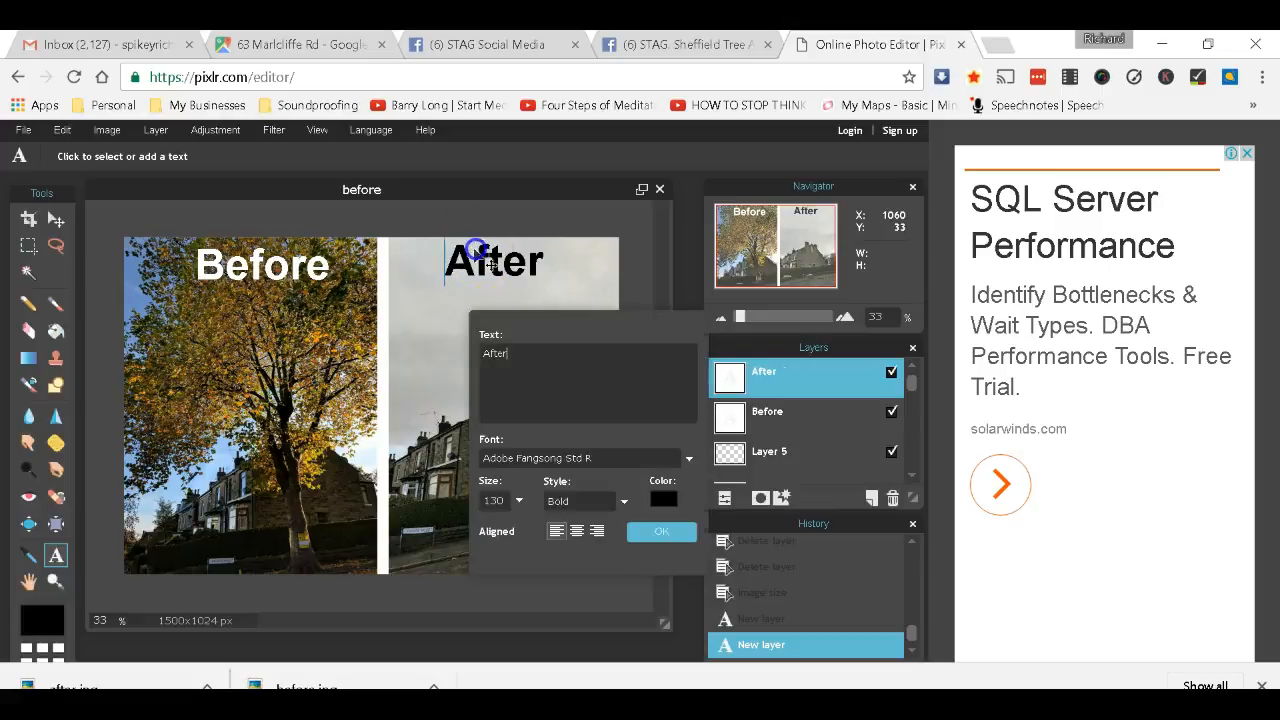
pyautogui.moveTo(484, 260); pyautogui.dragTo(510, 262)
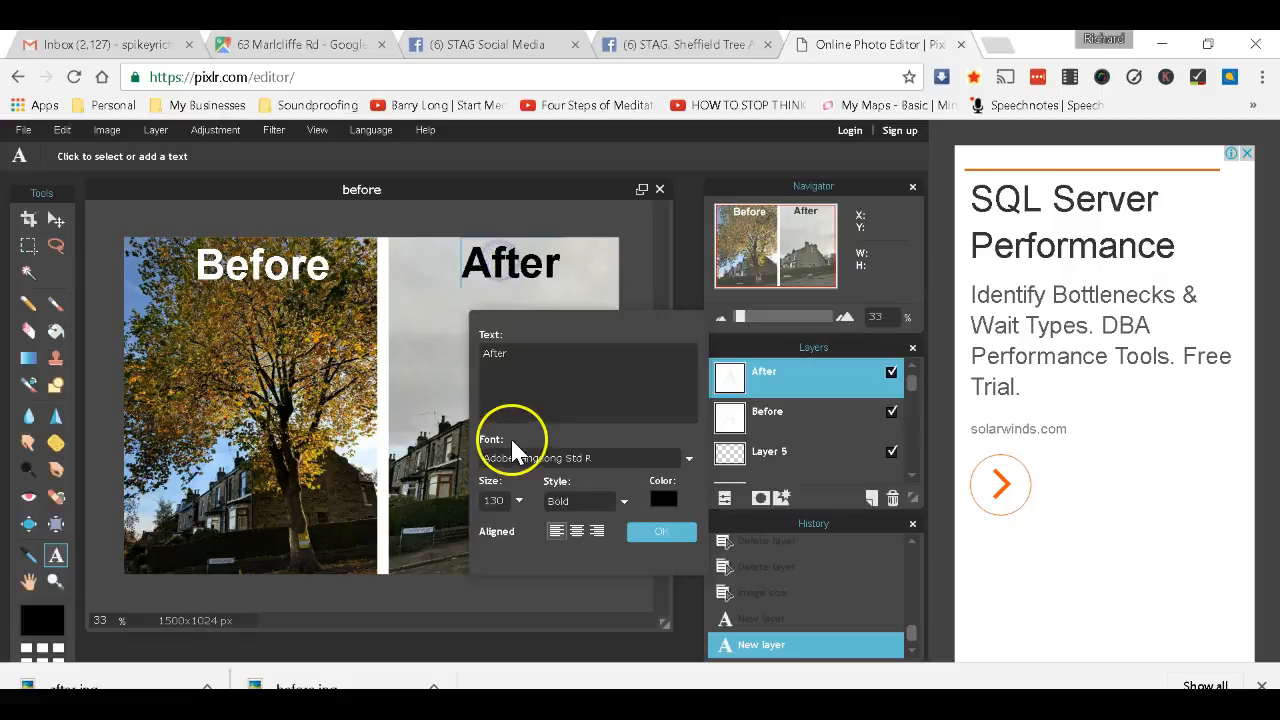
pyautogui.click(645, 545)
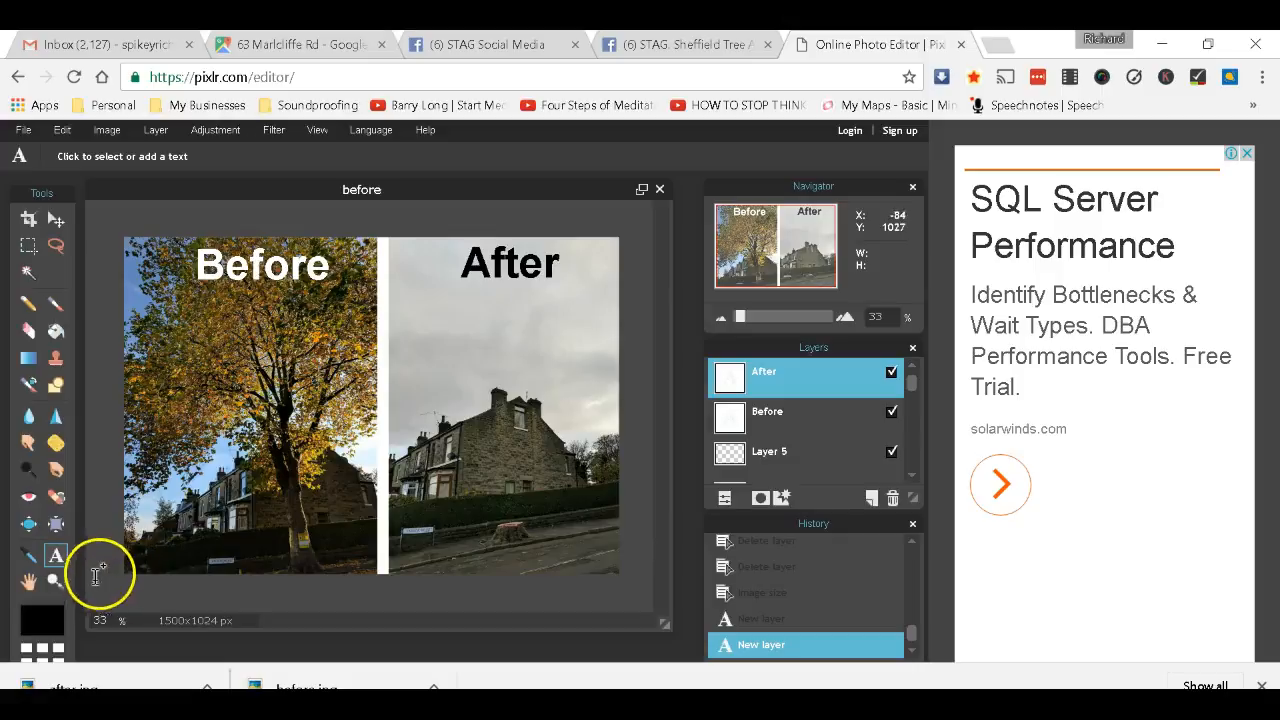
# Add a '#SaveSheffTrees' text caption near the bottom of the image.
pyautogui.click(160, 556)
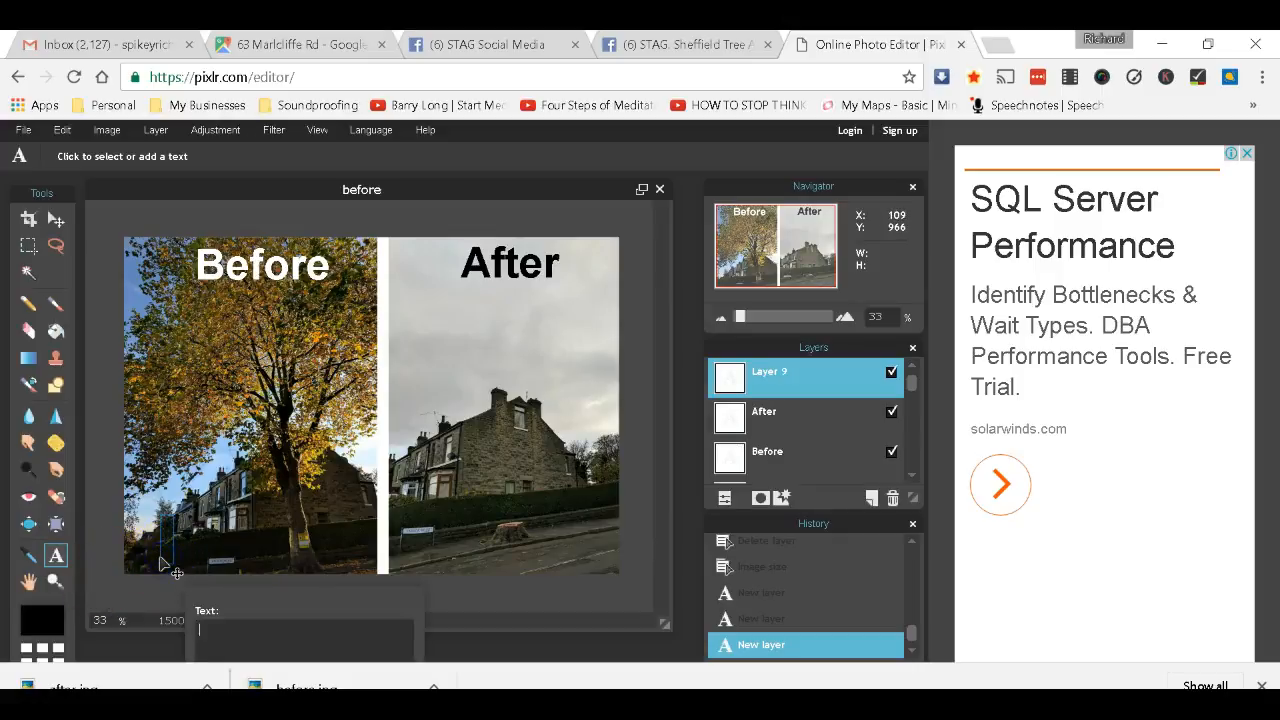
pyautogui.moveTo(251, 594); pyautogui.dragTo(537, 329)
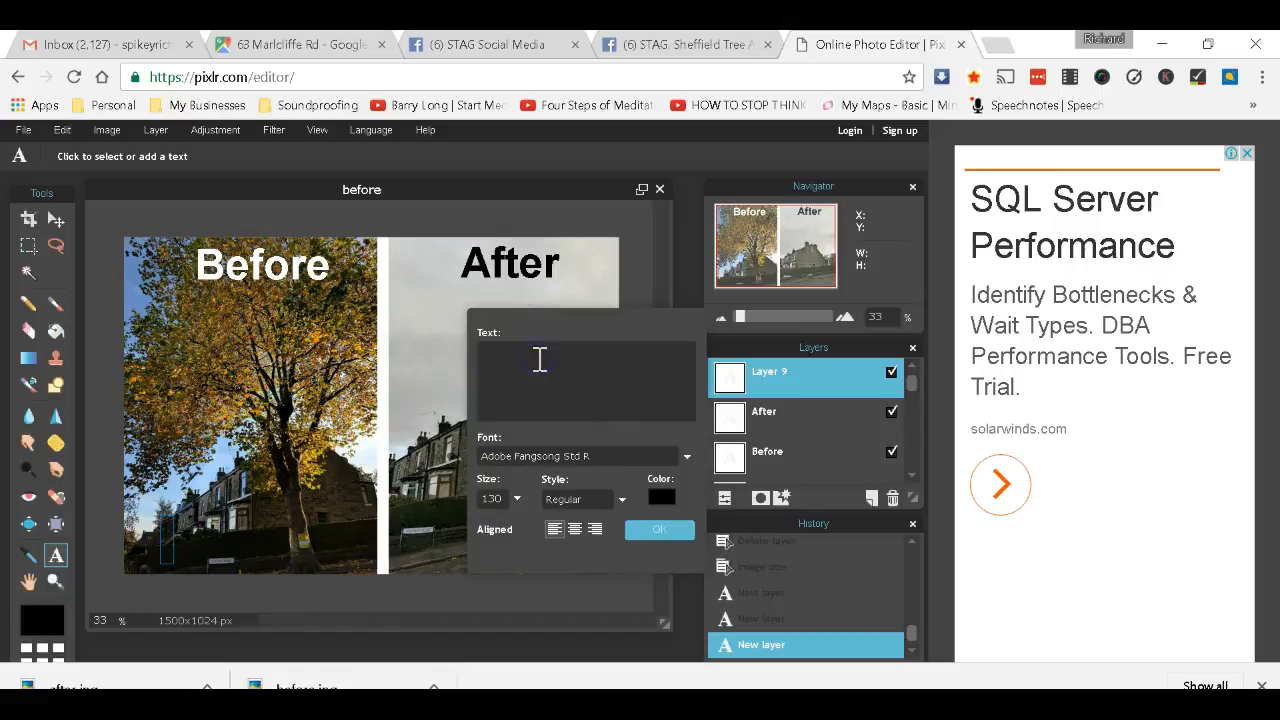
pyautogui.write('#')
pyautogui.write('SaveSheffTrees')
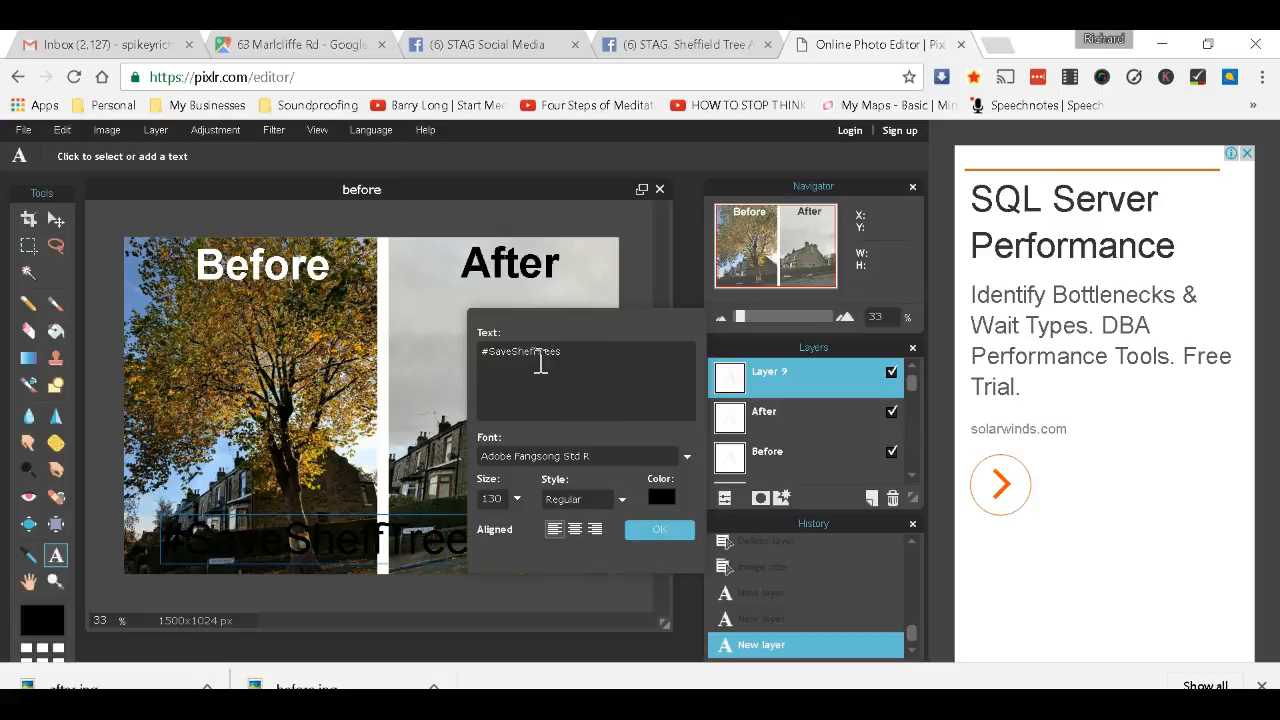
# Make the caption white and centre it across the bottom of both photos.
pyautogui.click(662, 496)
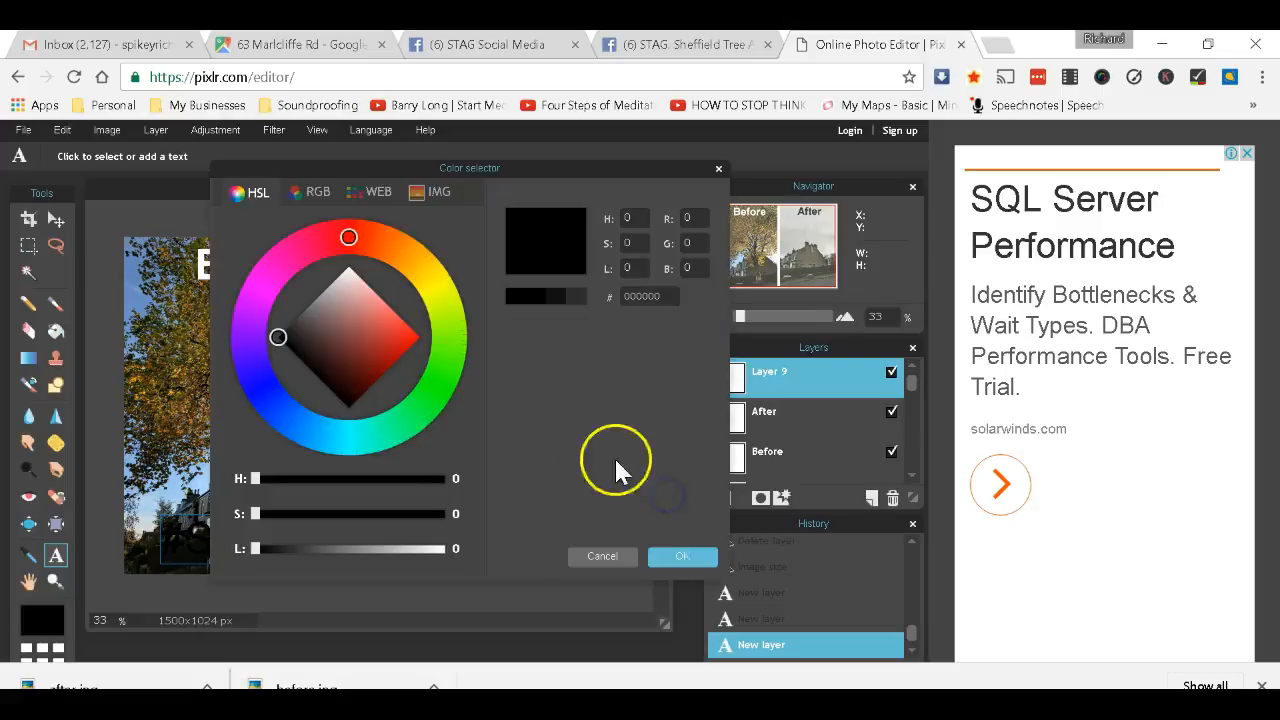
pyautogui.click(348, 266)
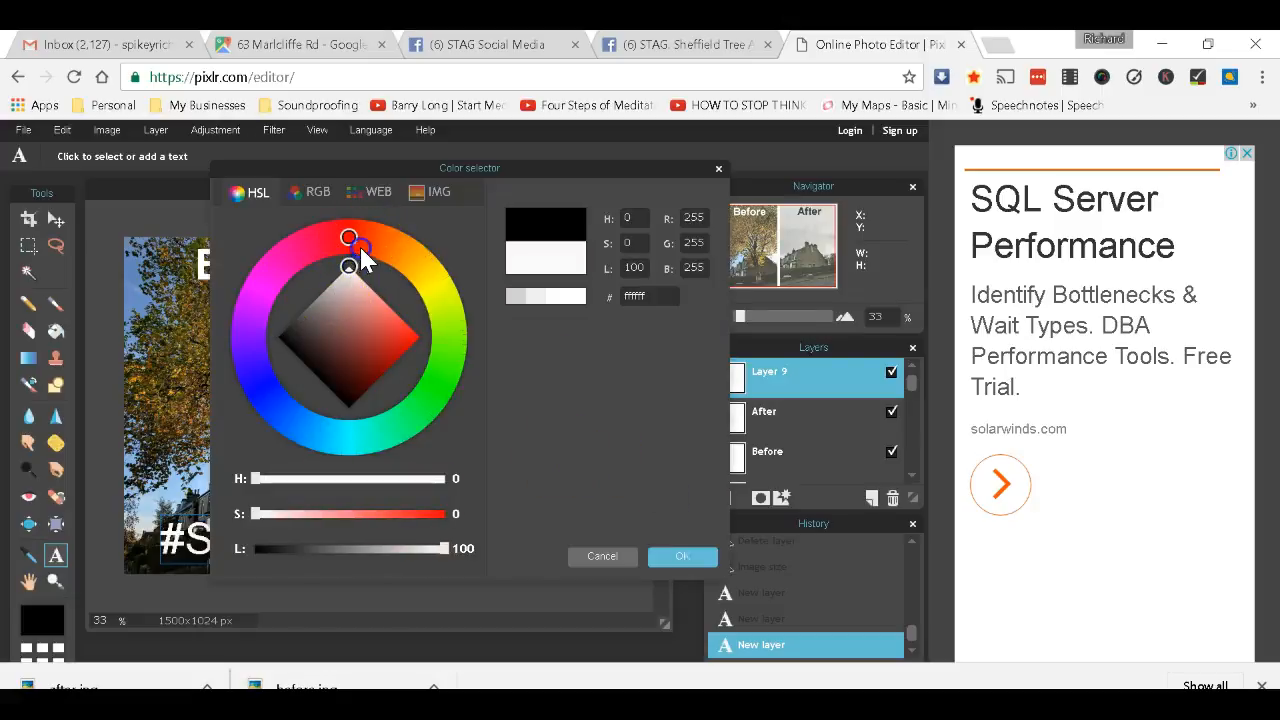
pyautogui.click(692, 553)
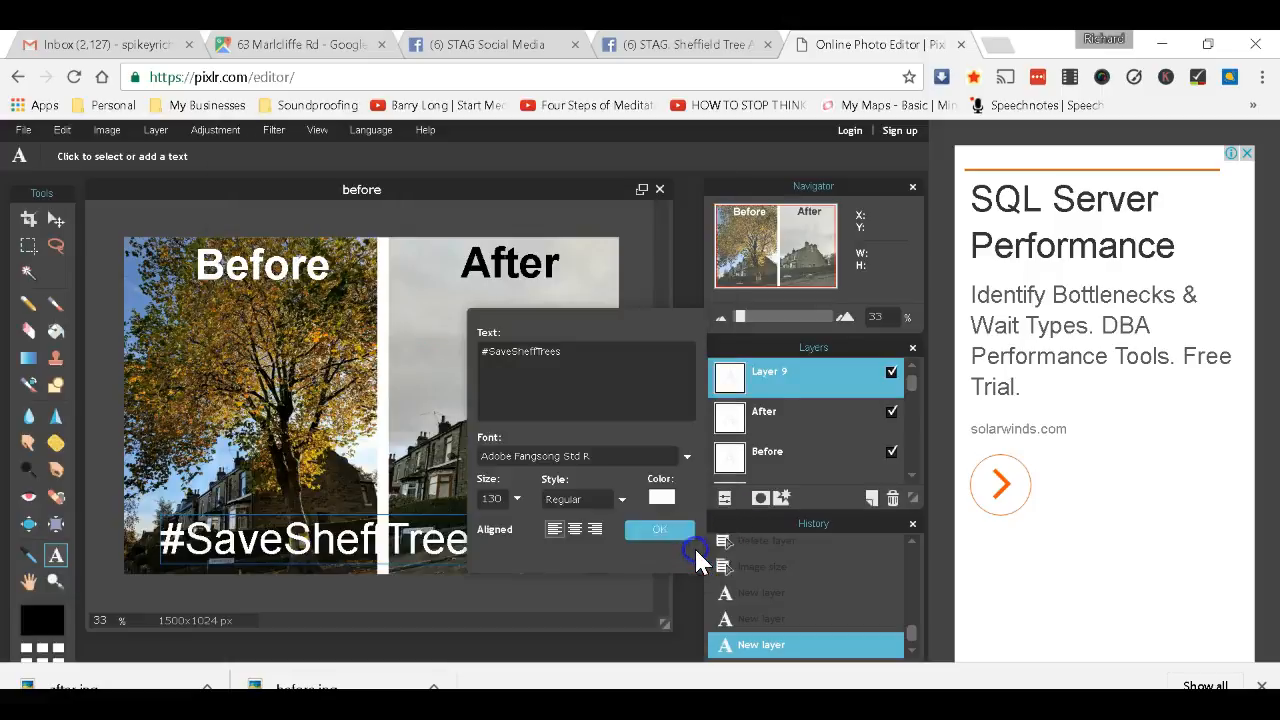
pyautogui.moveTo(633, 314); pyautogui.dragTo(618, 190)
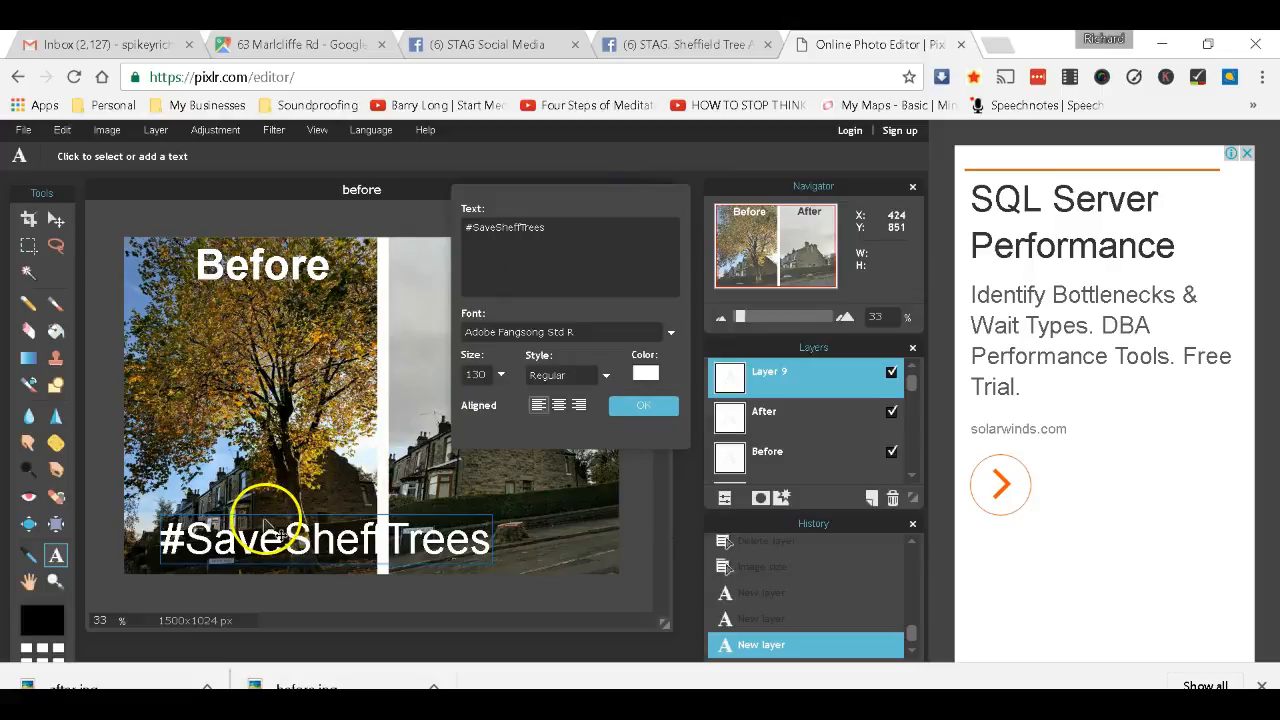
pyautogui.moveTo(268, 525); pyautogui.dragTo(312, 506)
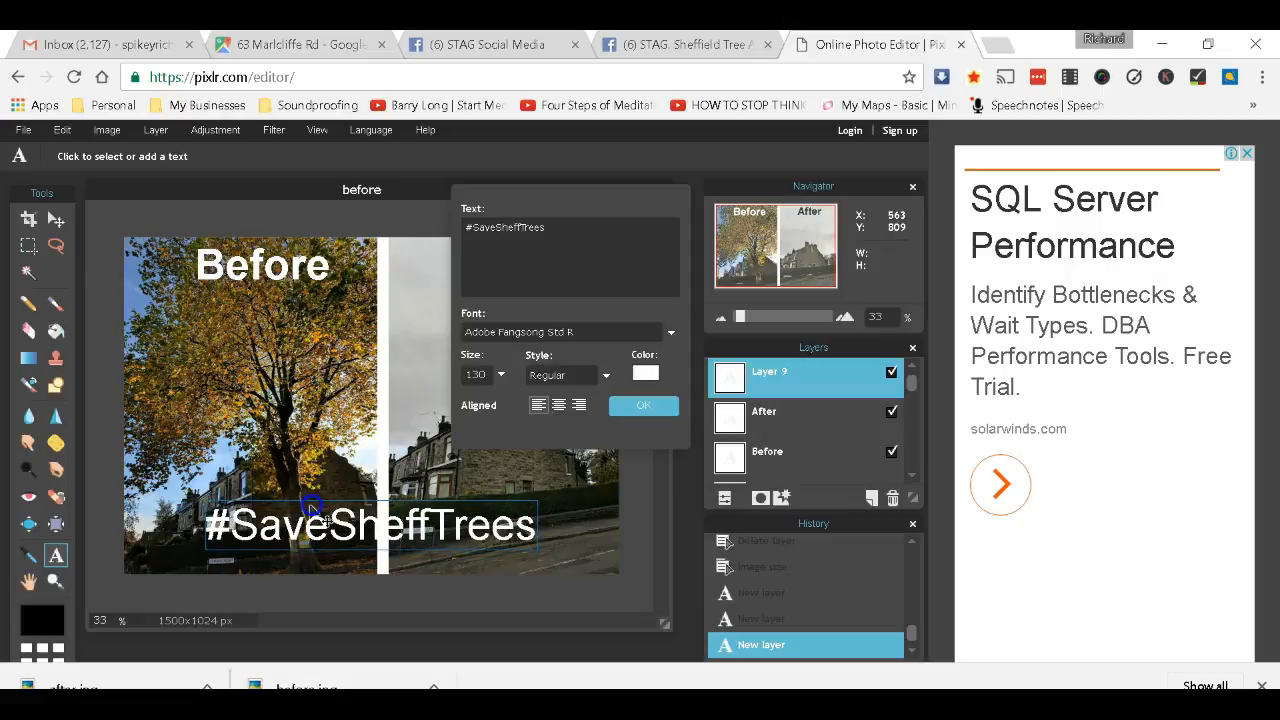
pyautogui.moveTo(560, 212); pyautogui.dragTo(808, 265)
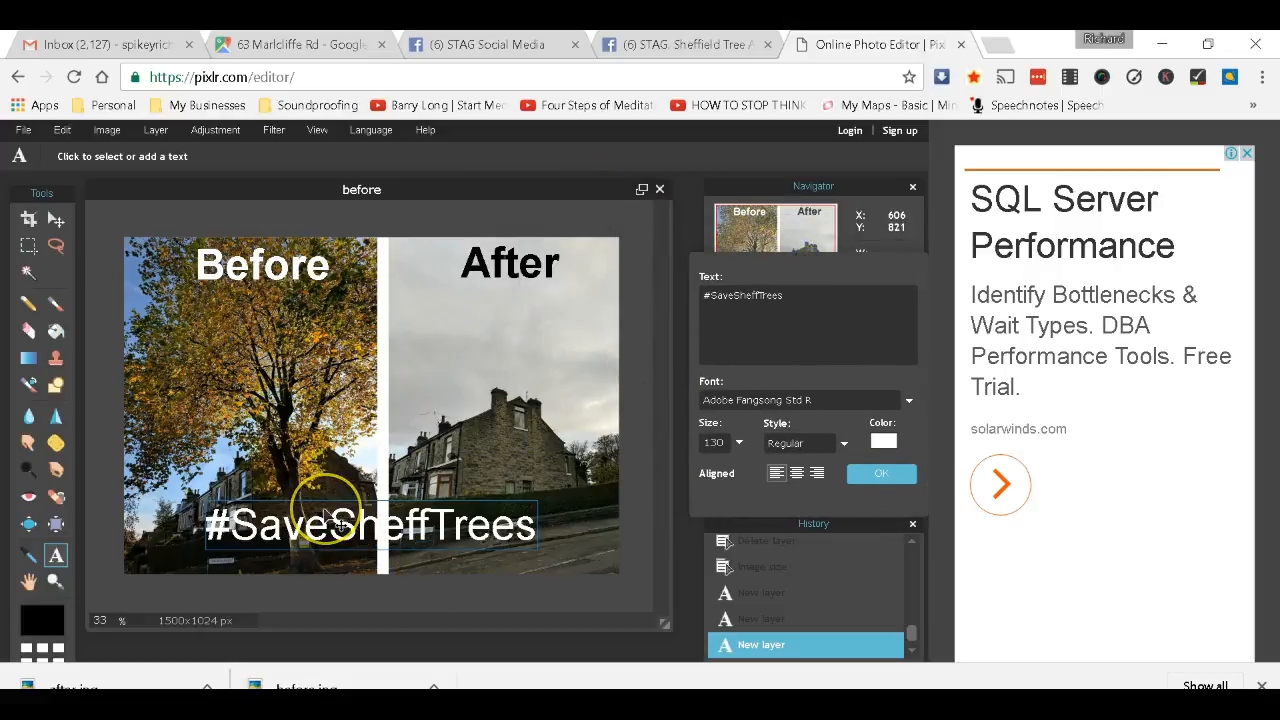
# Shrink the caption to size 80, move it to the Before photo's bottom-left, and commit it.
pyautogui.click(729, 443)
pyautogui.press('BackSpace')
pyautogui.press('BackSpace')
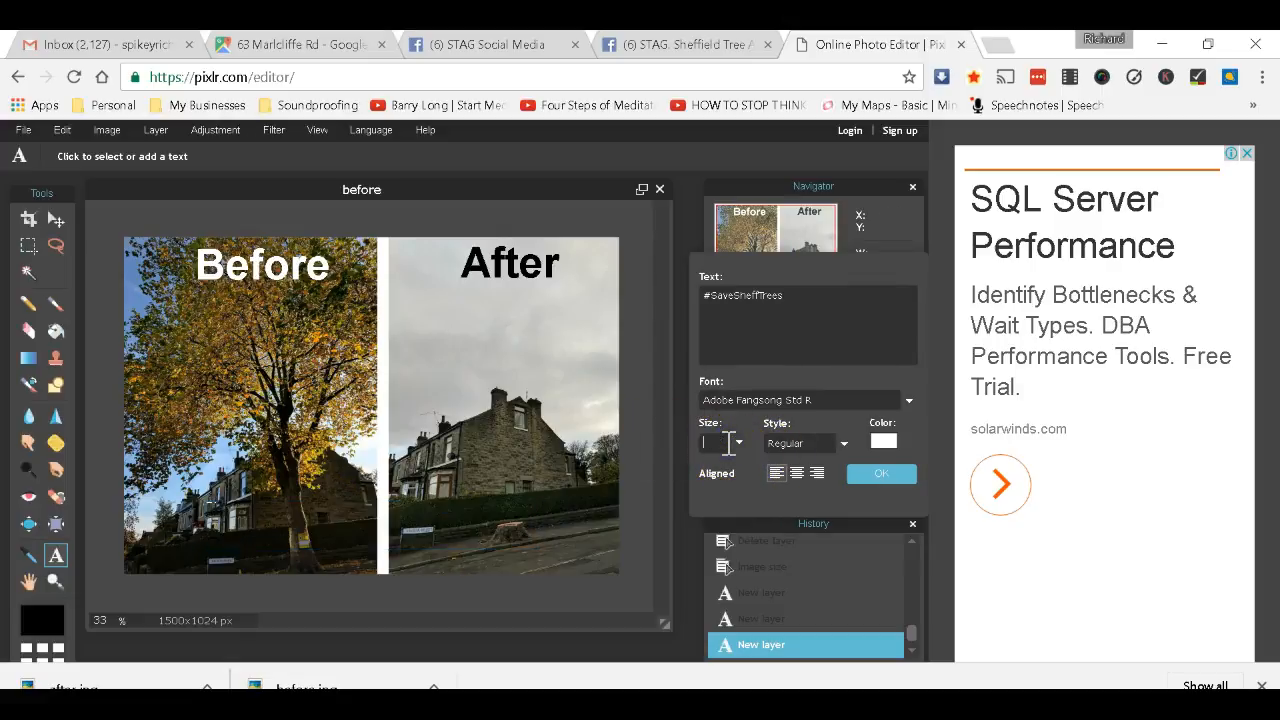
pyautogui.write('80')
pyautogui.moveTo(263, 529); pyautogui.dragTo(221, 571)
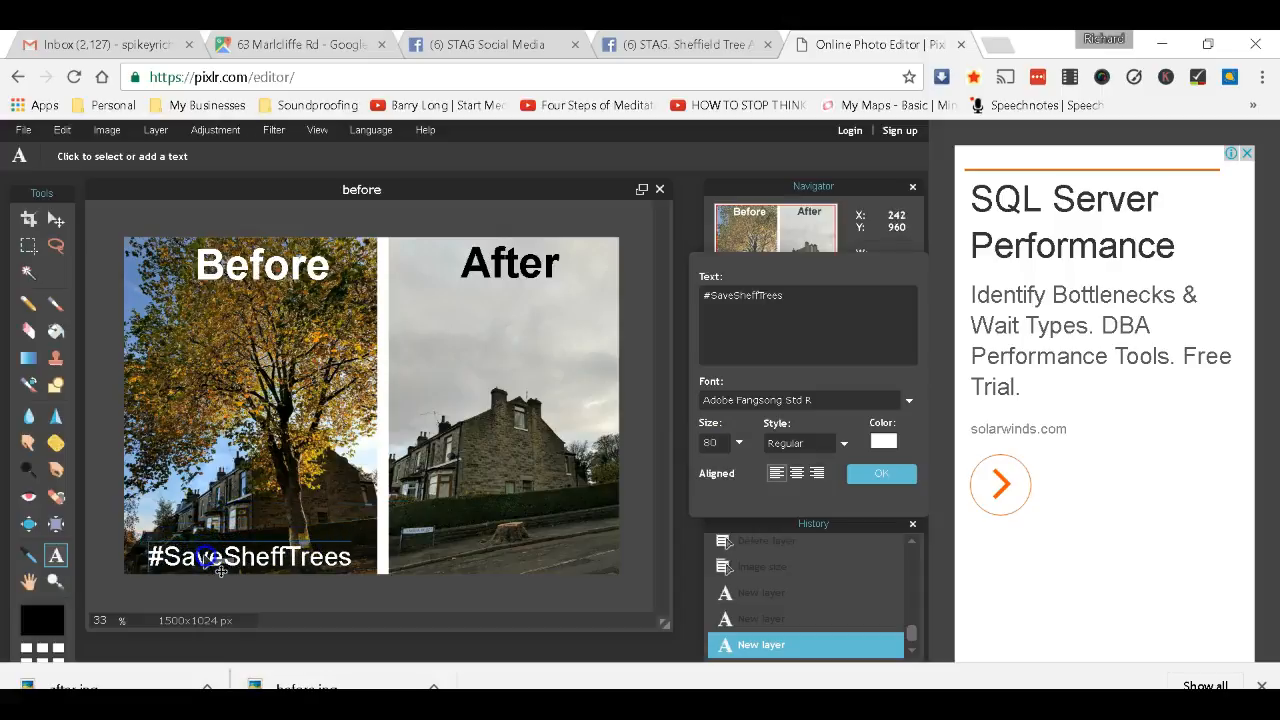
pyautogui.click(421, 531)
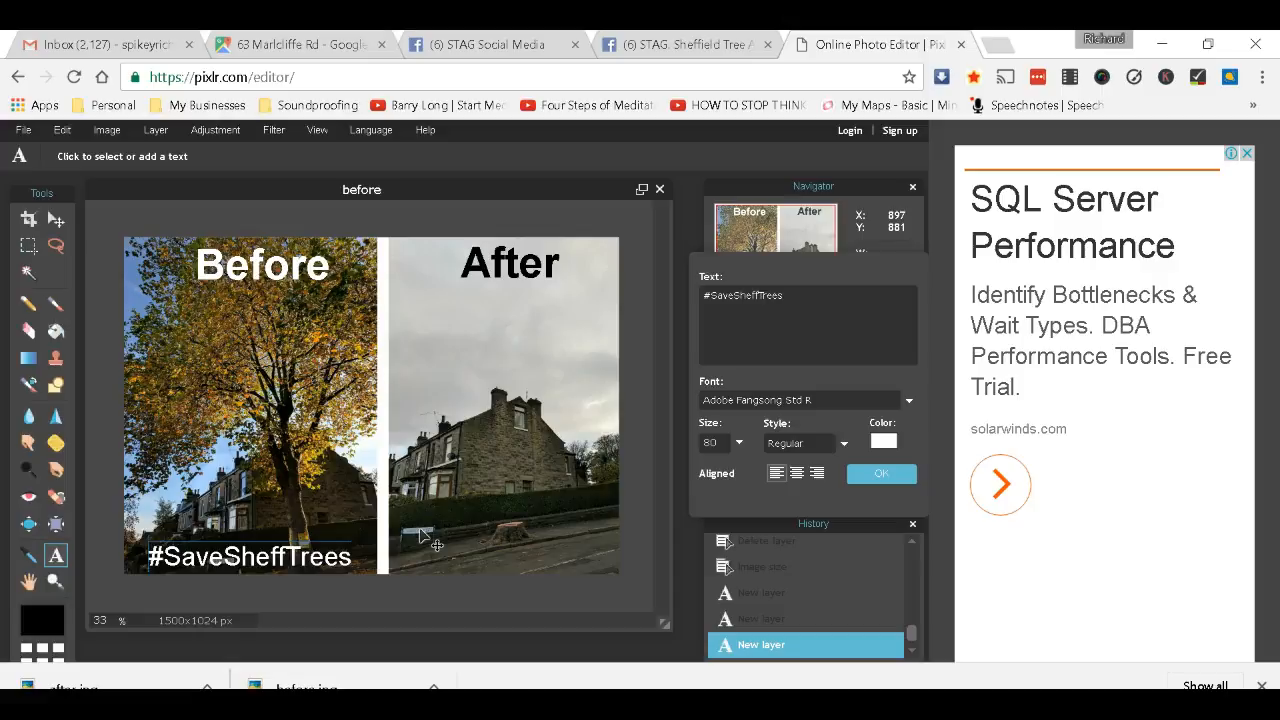
pyautogui.click(874, 473)
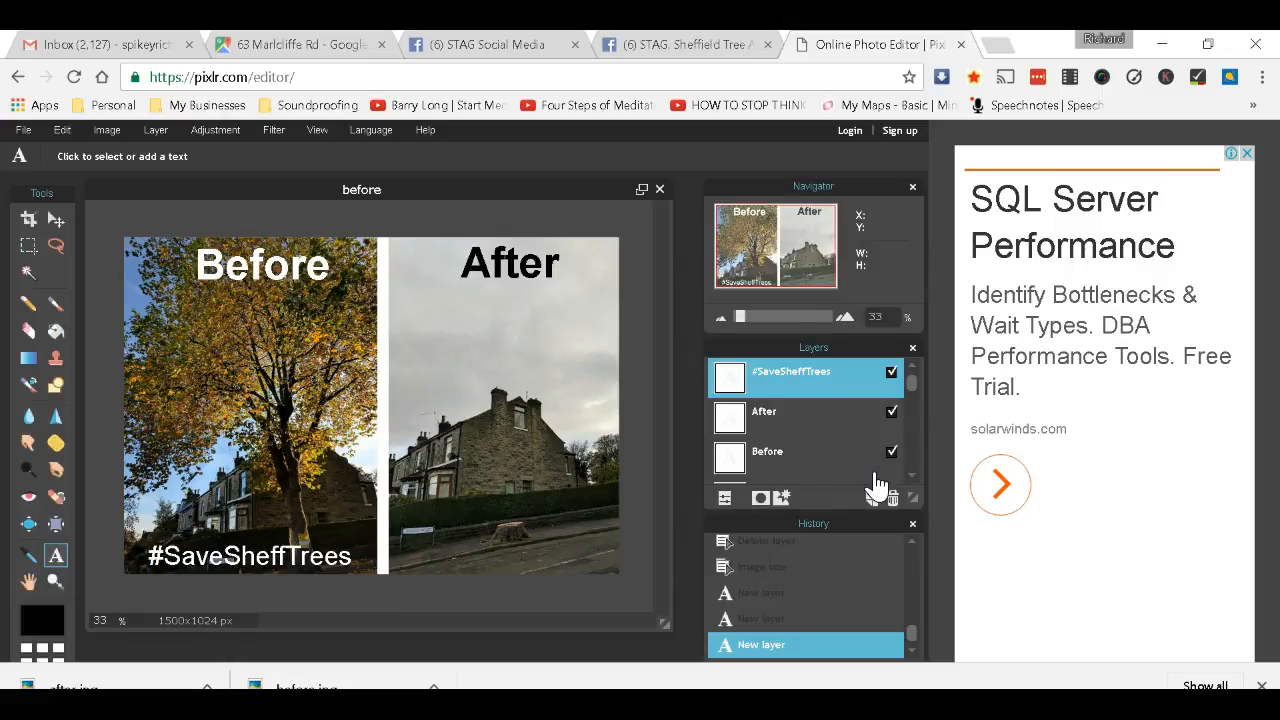
# Save the composite as a quality-100 JPEG named 'before and after' in tree pictures.
pyautogui.click(21, 129)
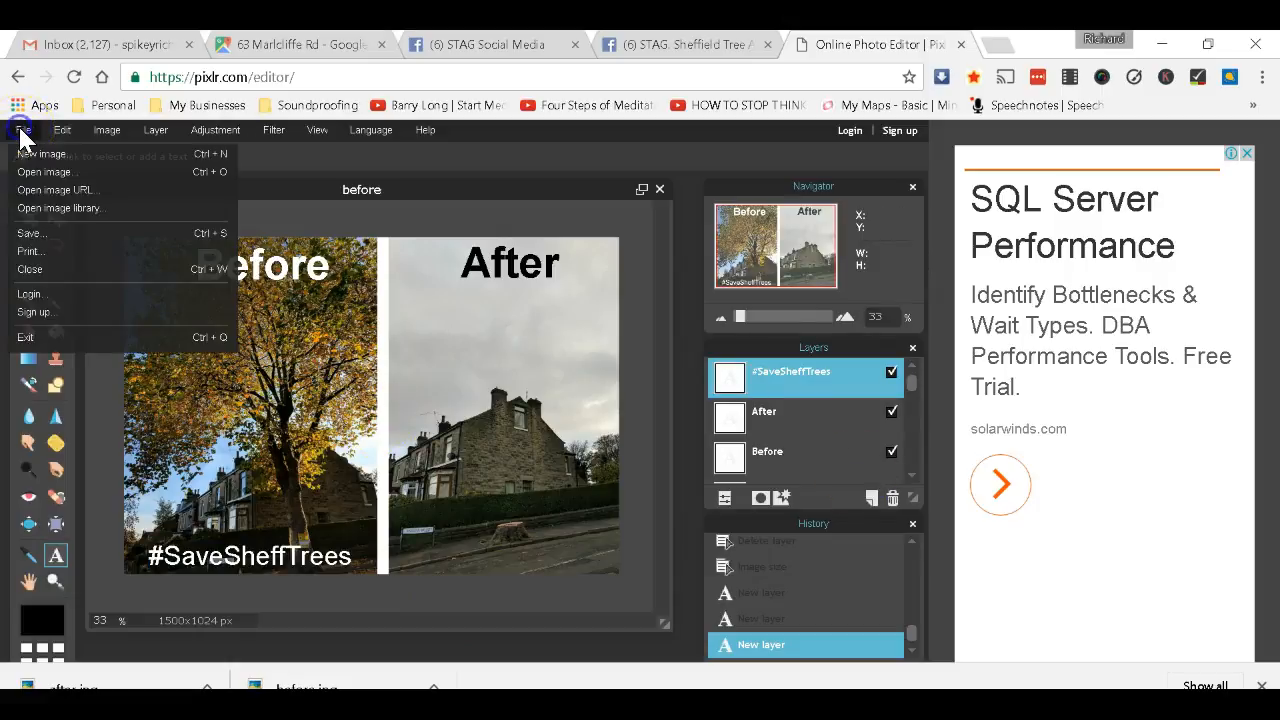
pyautogui.click(30, 233)
pyautogui.moveTo(703, 385); pyautogui.dragTo(794, 386)
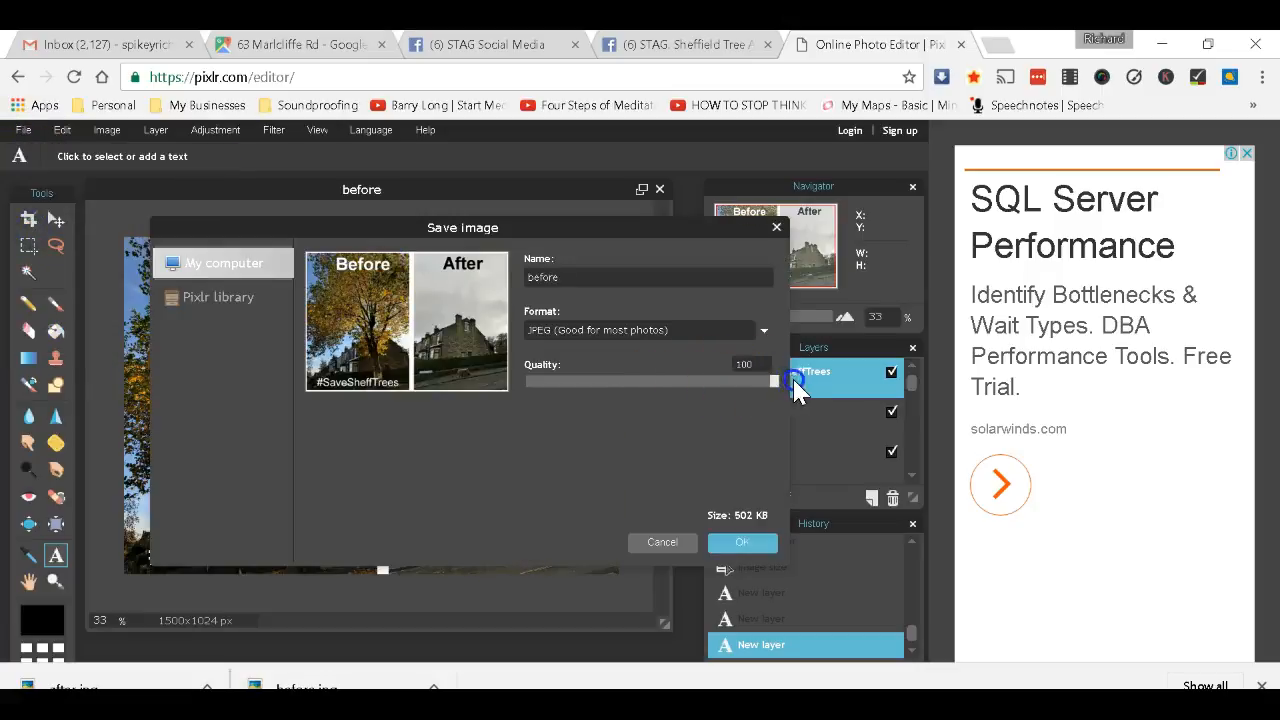
pyautogui.click(737, 545)
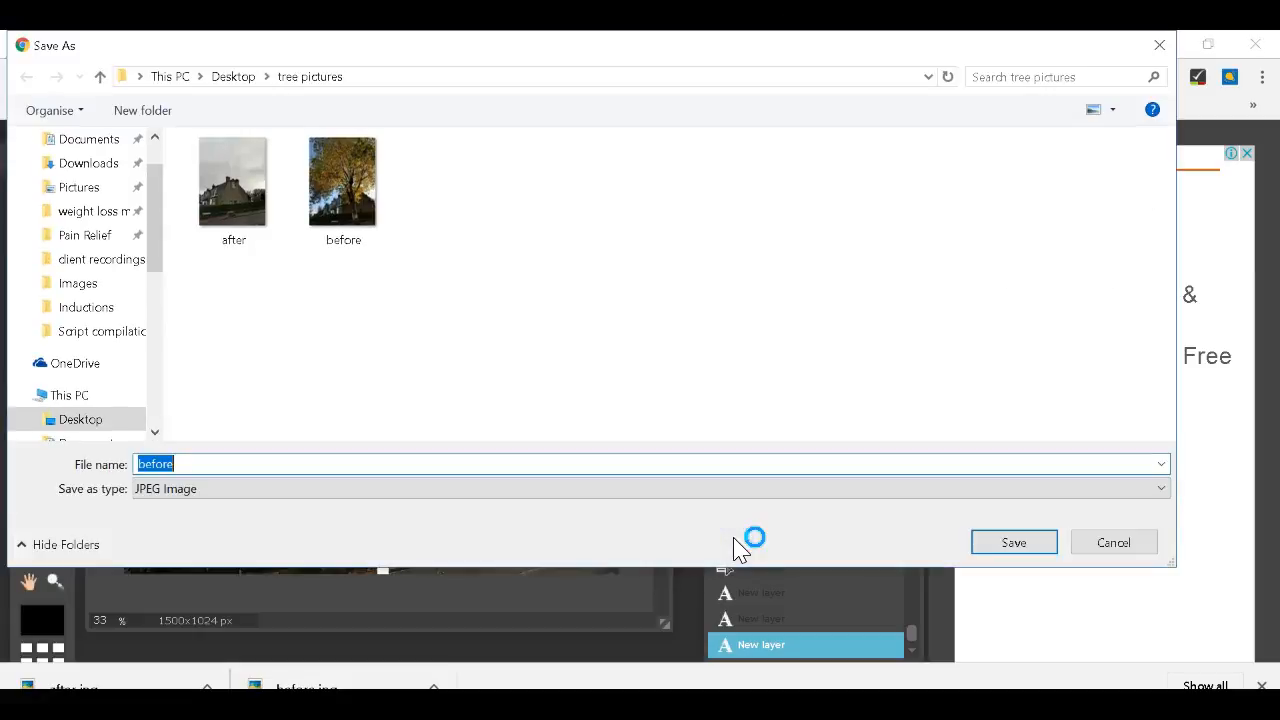
pyautogui.click(654, 460)
pyautogui.press('BackSpace')
pyautogui.press('BackSpace')
pyautogui.press('BackSpace')
pyautogui.press('BackSpace')
pyautogui.press('BackSpace')
pyautogui.press('BackSpace')
pyautogui.write('before and after')
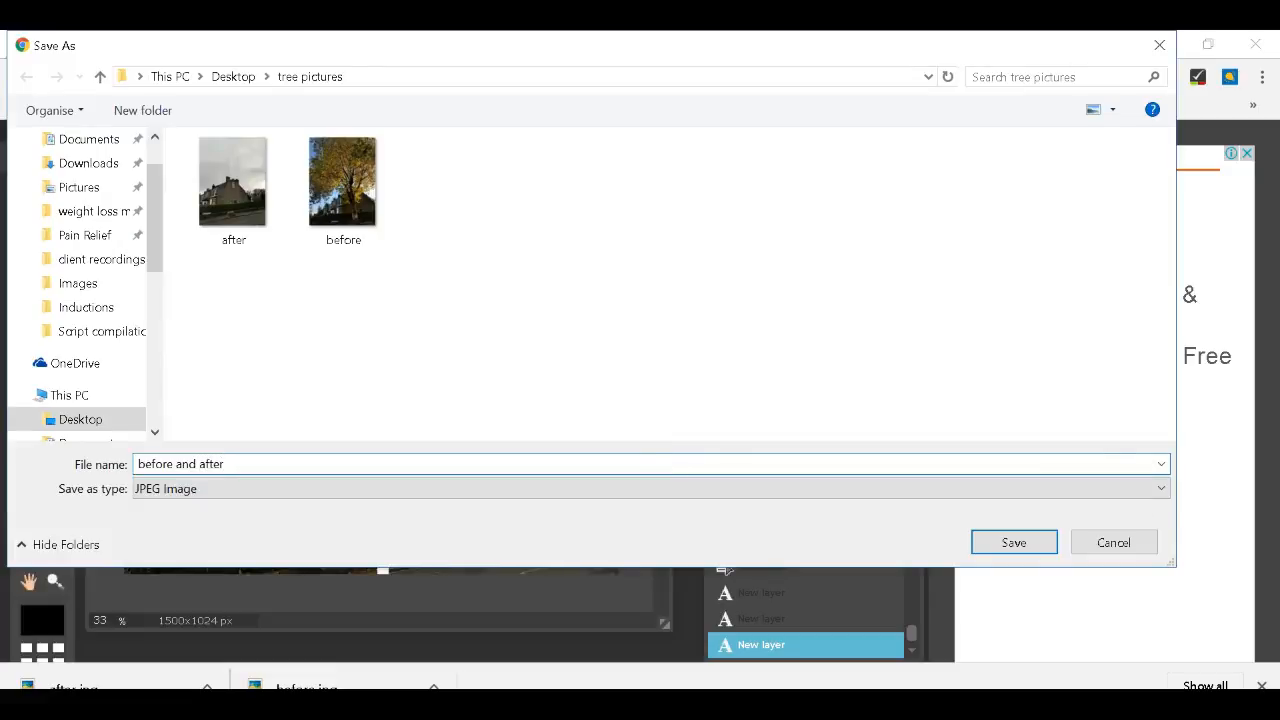
pyautogui.press('Return')
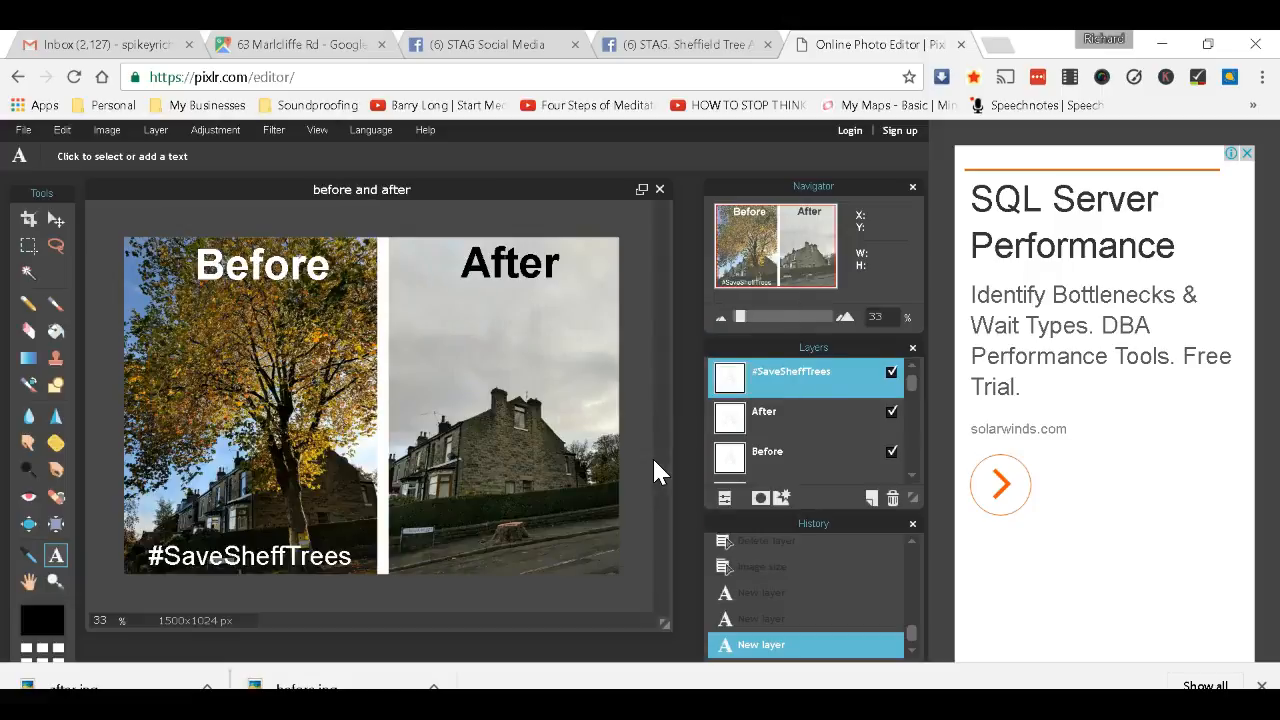
# Start a new post in the STAG Social Media group and upload 'before and after' to it.
pyautogui.click(493, 48)
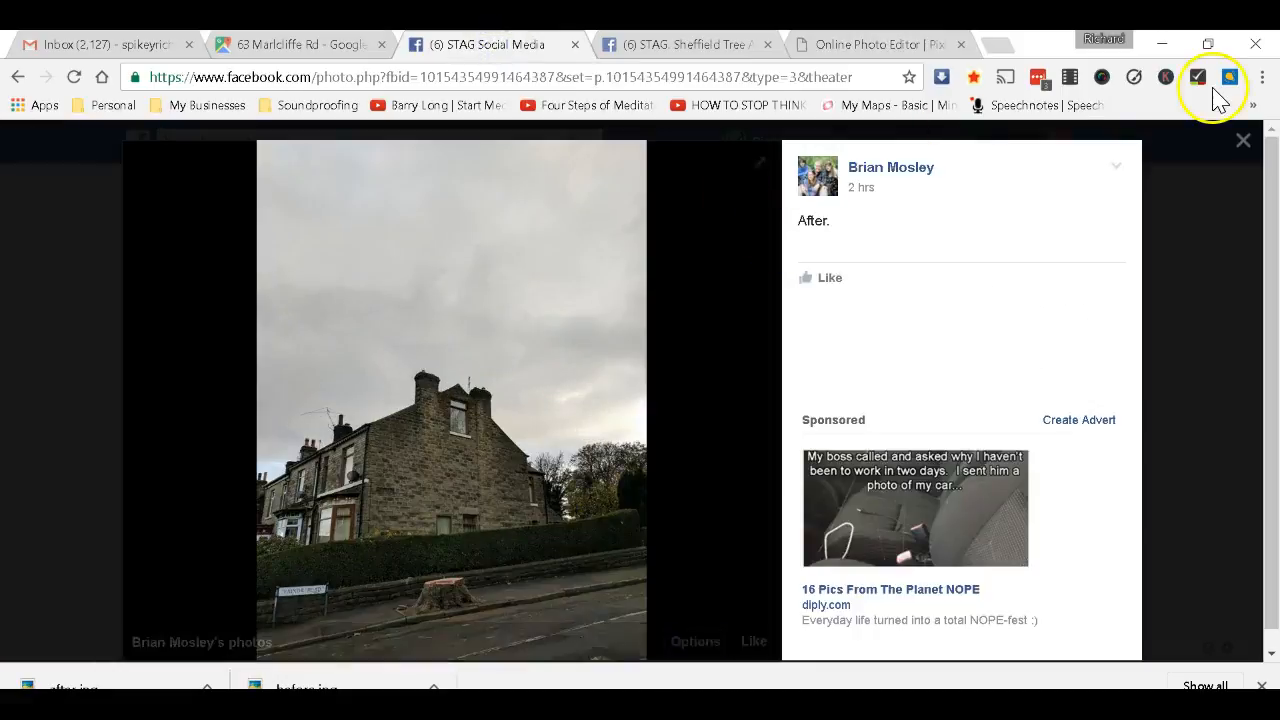
pyautogui.click(1243, 141)
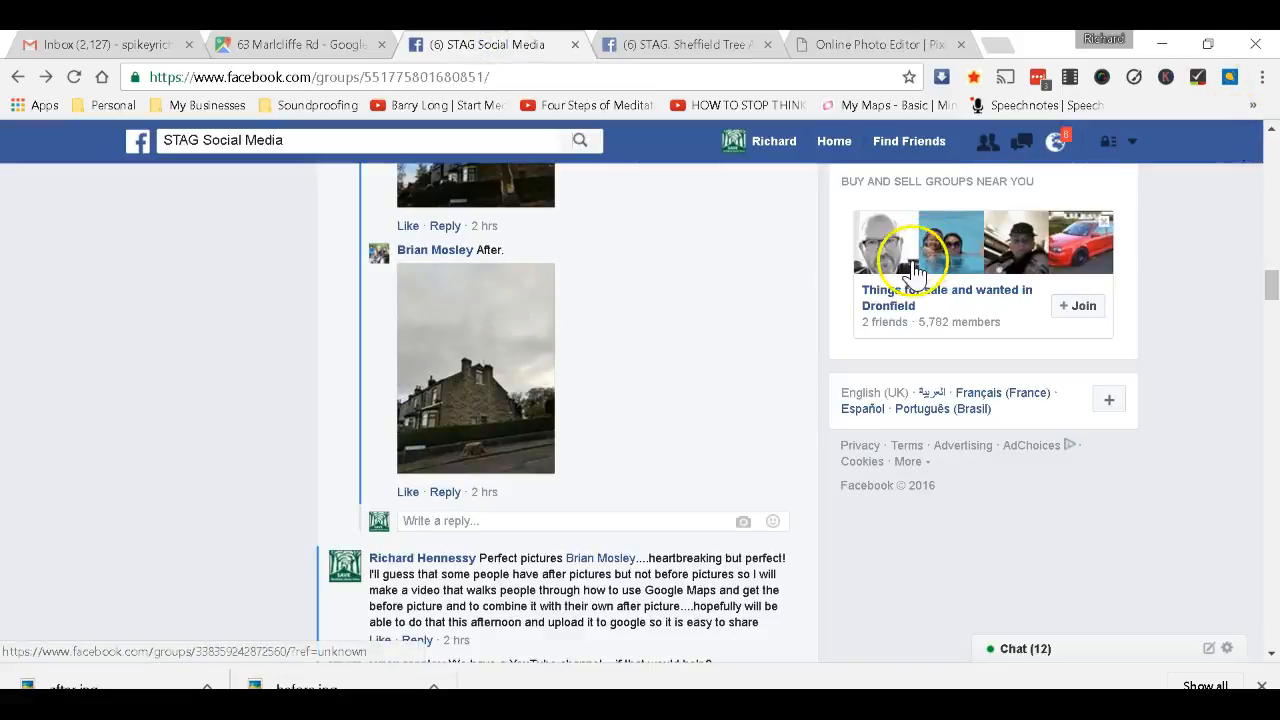
pyautogui.scroll(10, 715, 300)
pyautogui.scroll(10, 715, 305)
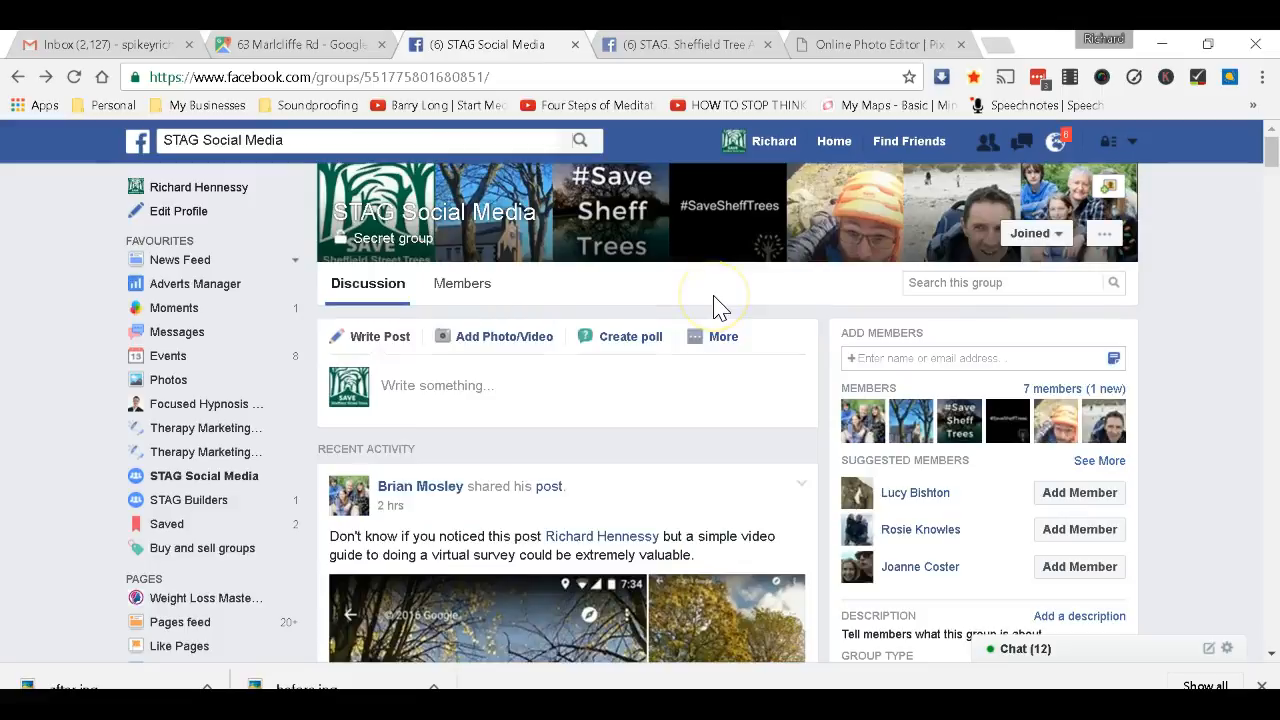
pyautogui.click(428, 398)
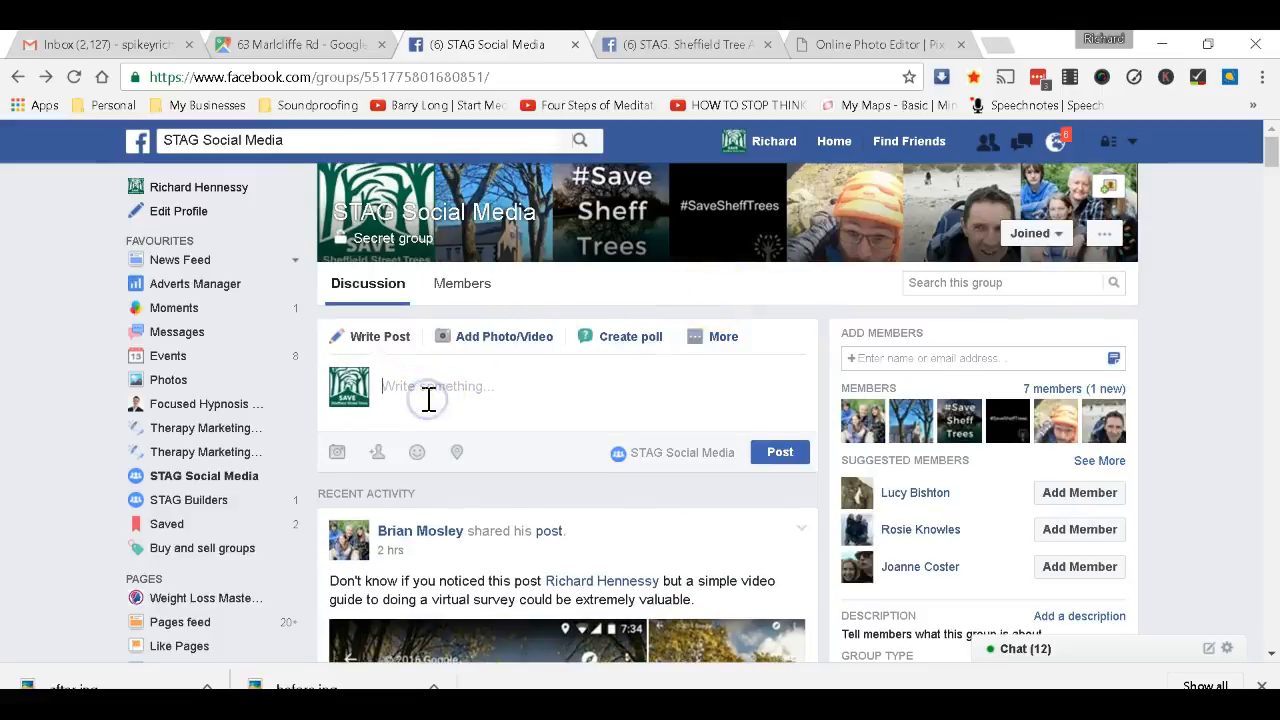
pyautogui.click(522, 345)
pyautogui.click(466, 410)
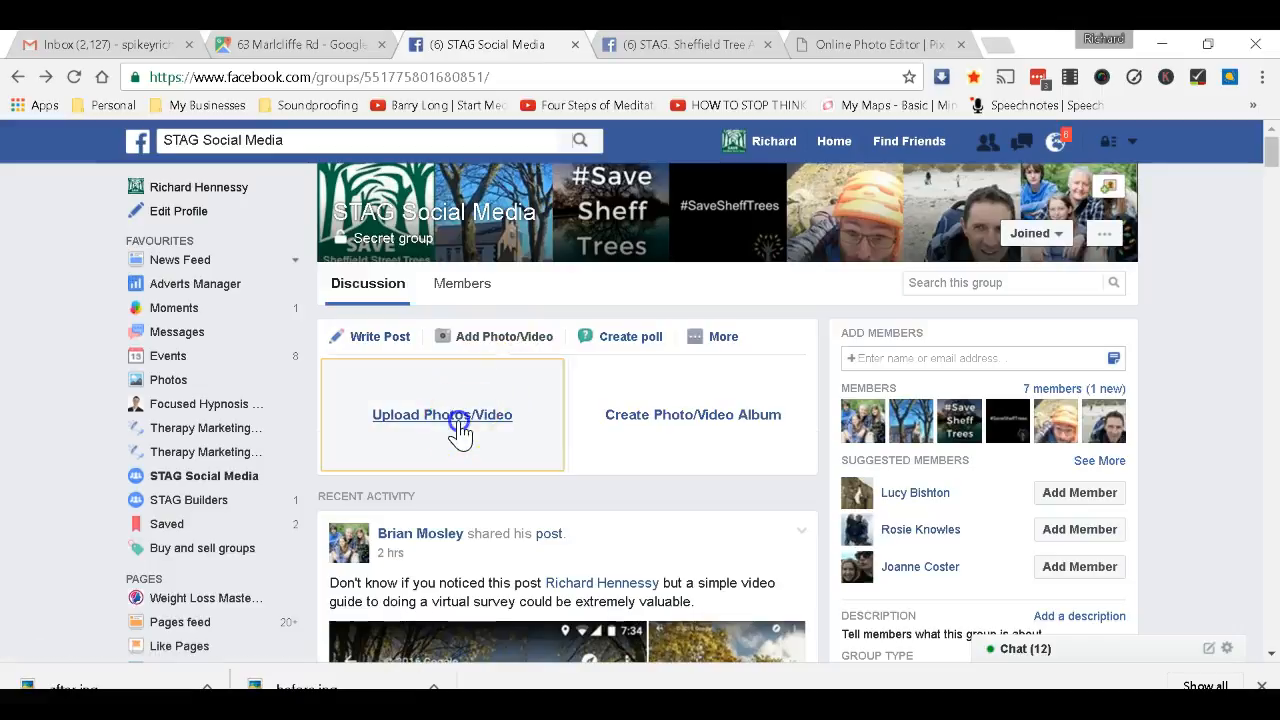
pyautogui.doubleClick(334, 205)
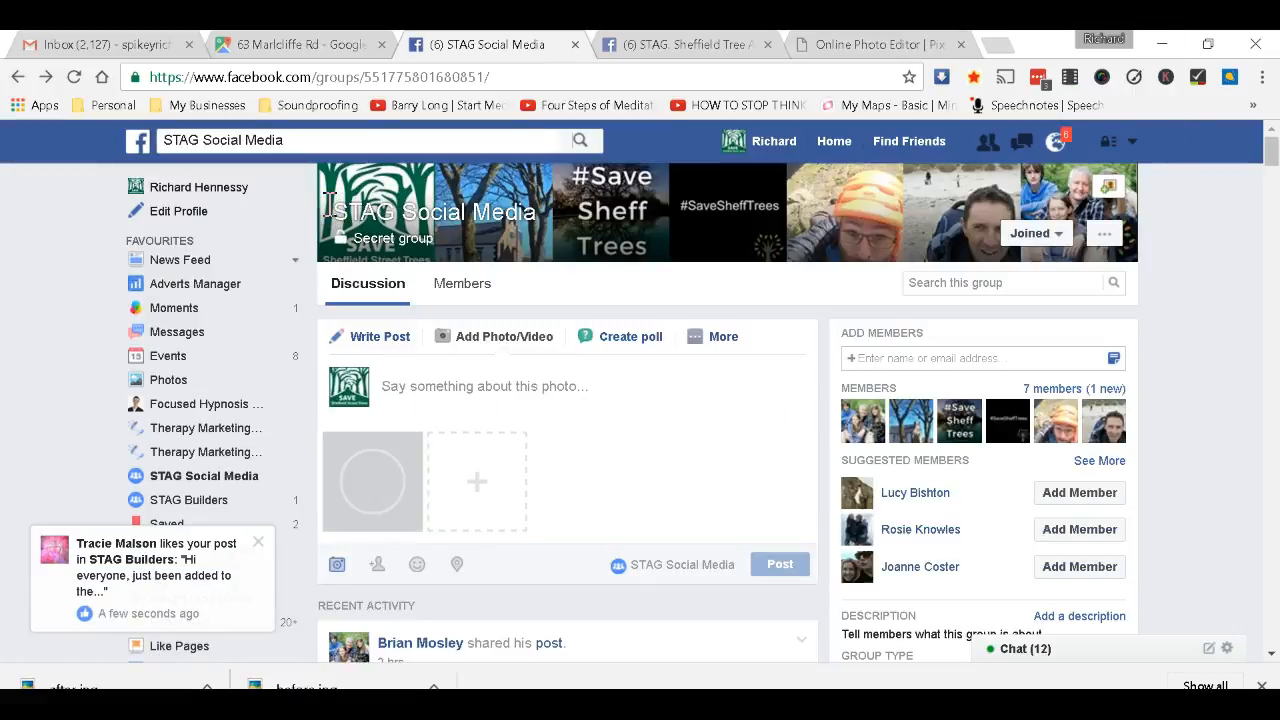
# Write a message saying the image took 5 minutes and others could do the same, then post it.
pyautogui.click(506, 391)
pyautogui.write('Hi every')
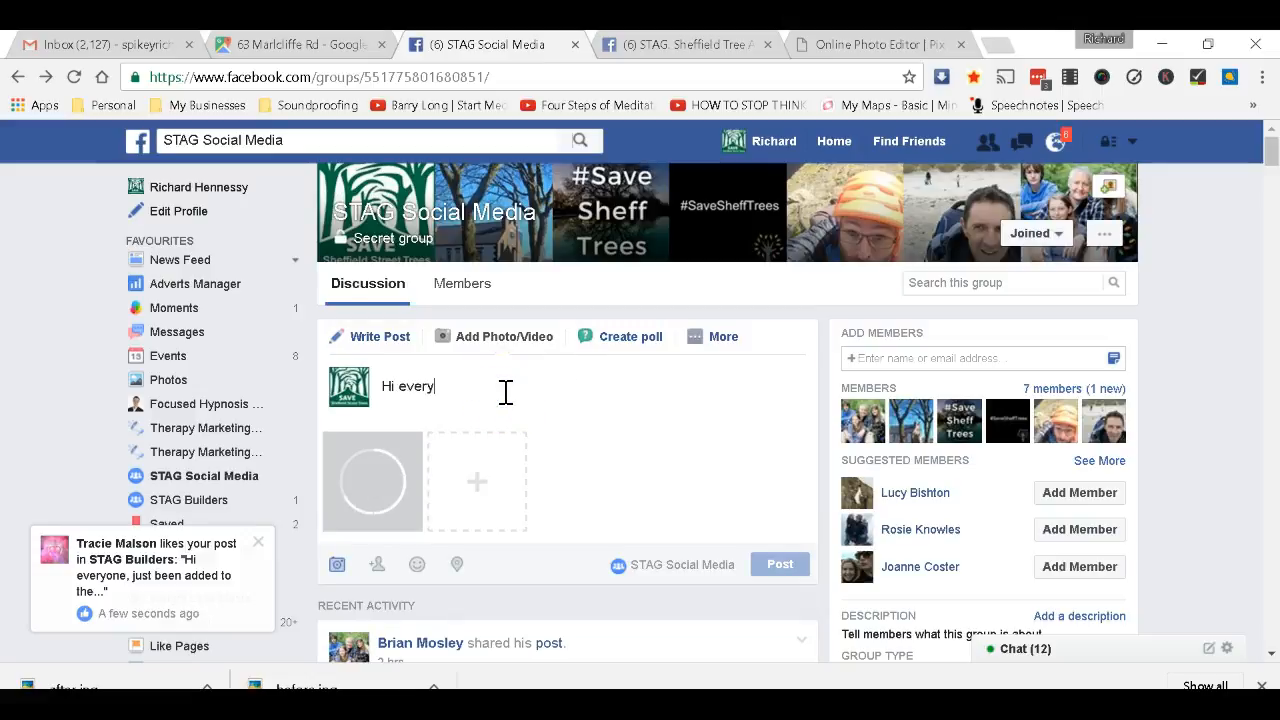
pyautogui.write('one, I just ')
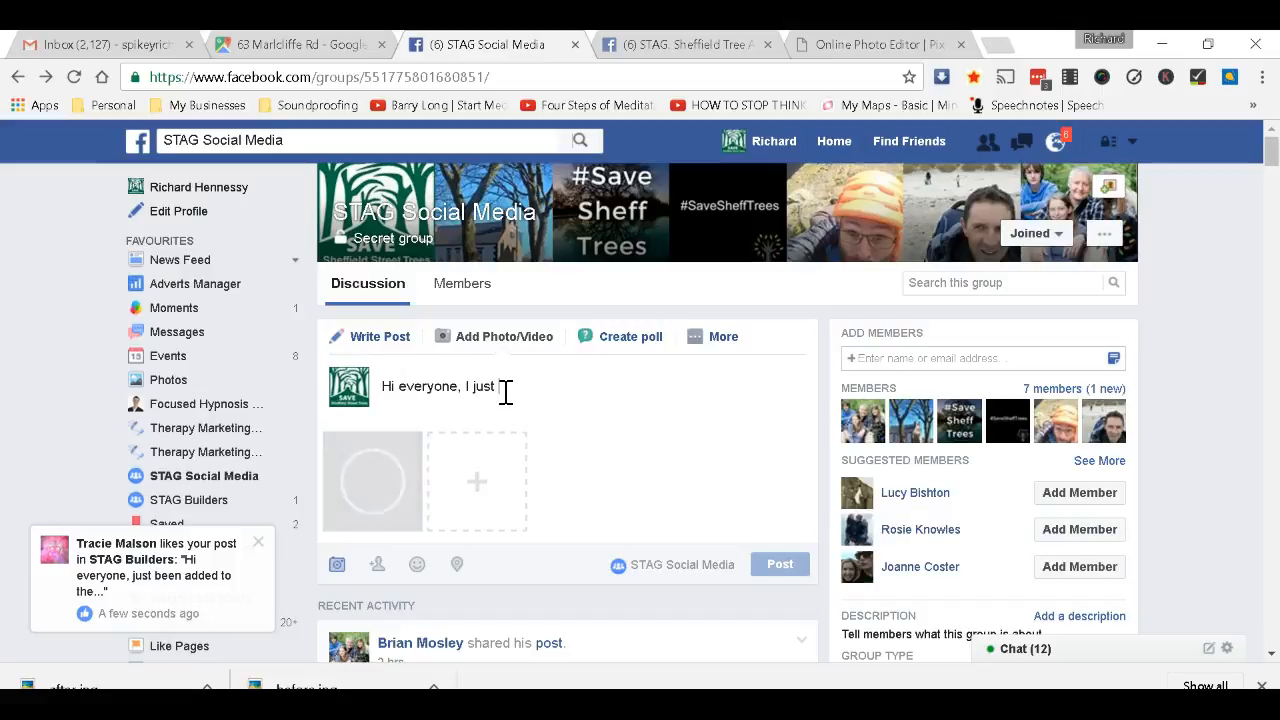
pyautogui.write('made this image in ')
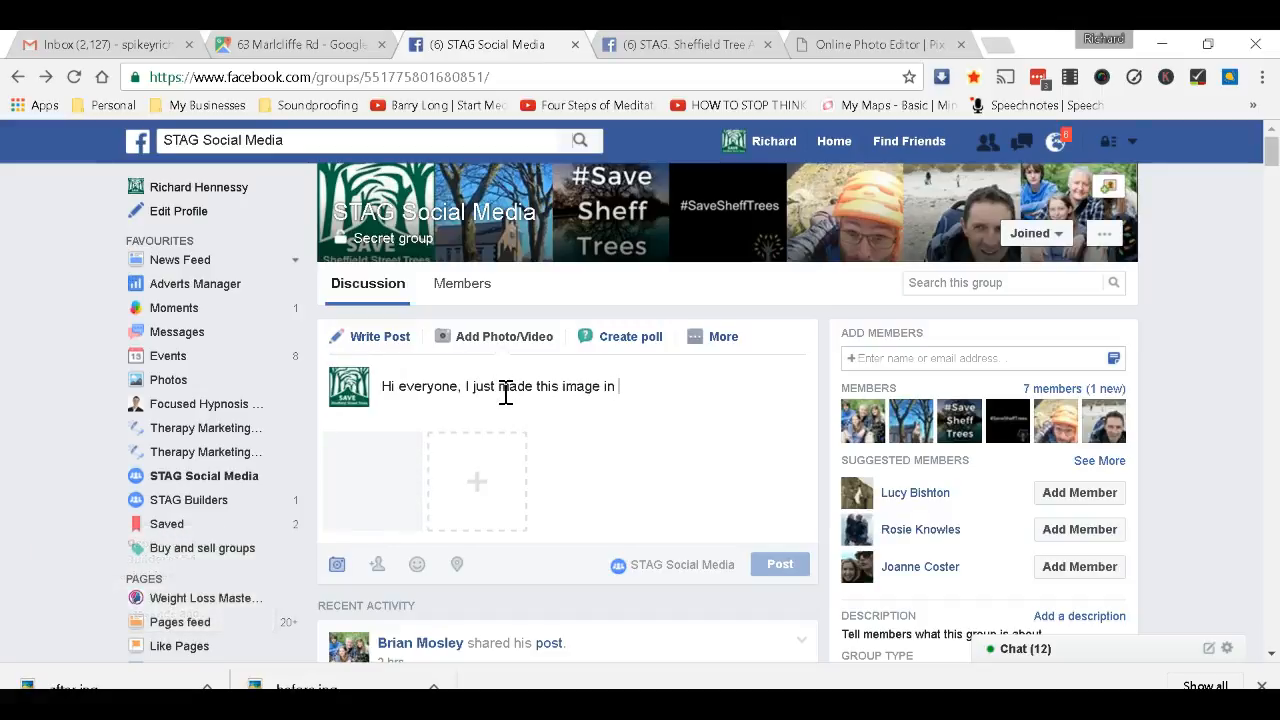
pyautogui.write('literall')
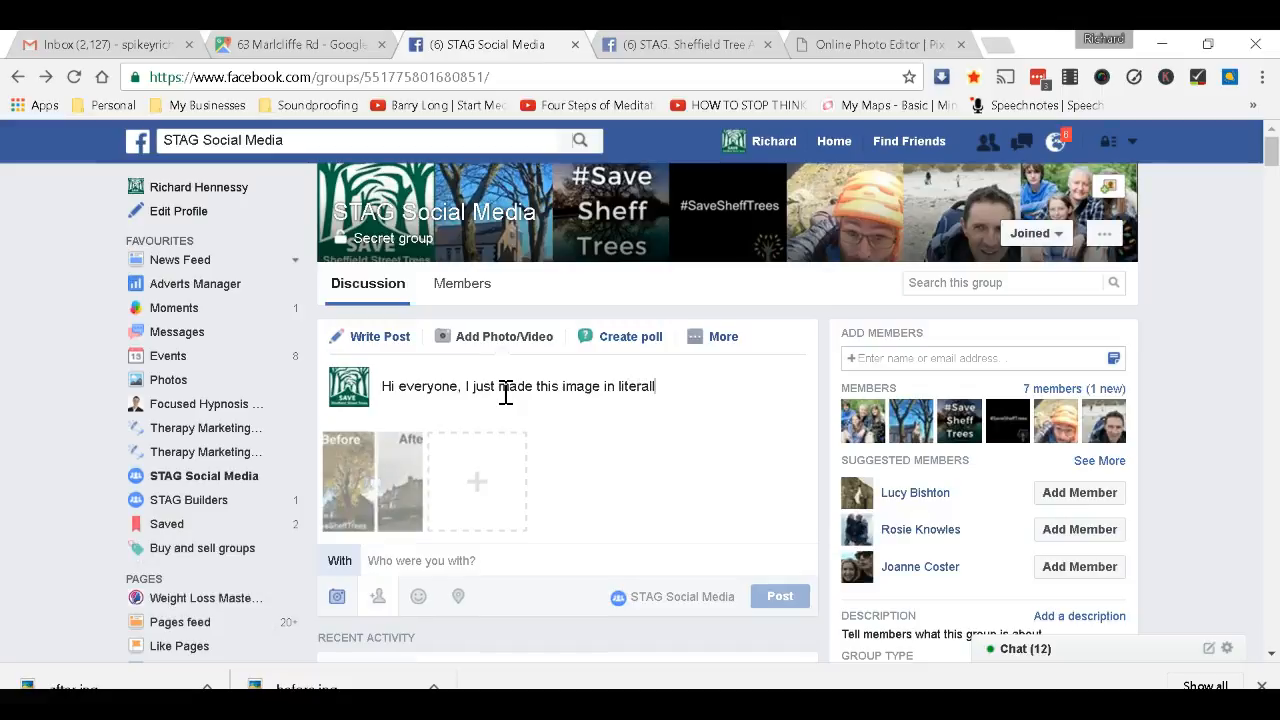
pyautogui.write('y 5 minut')
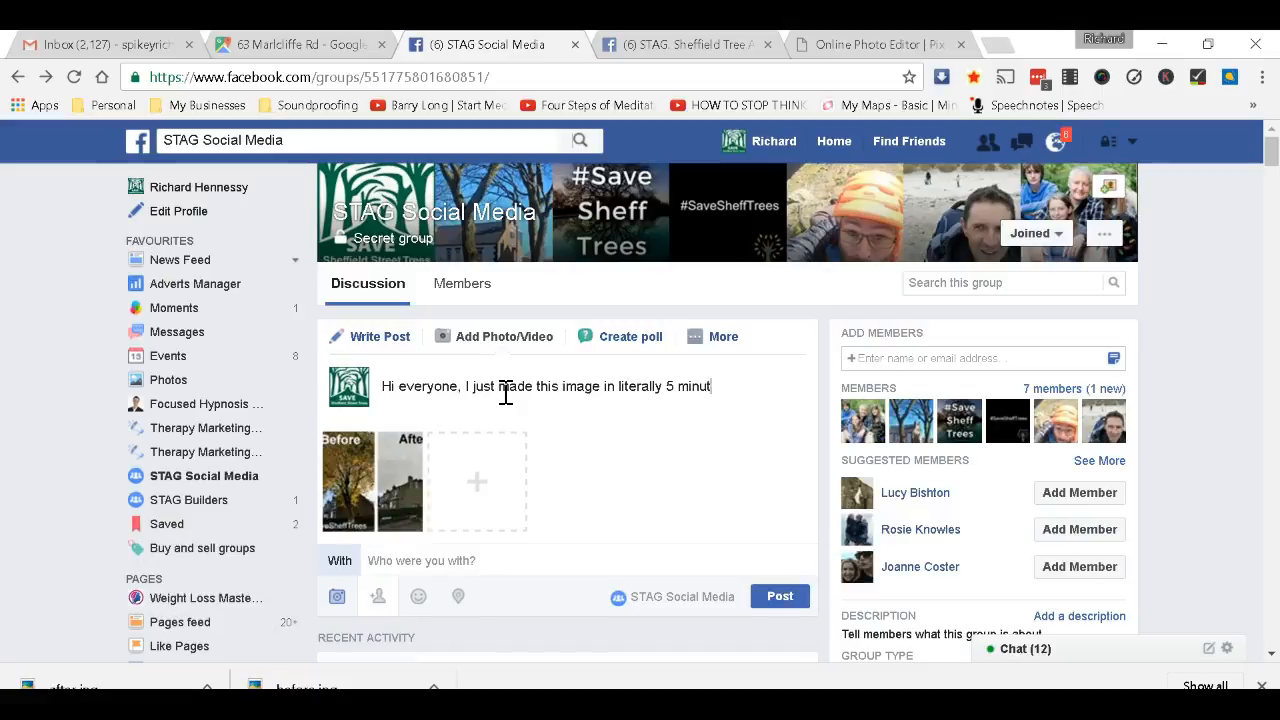
pyautogui.write('es and have just ')
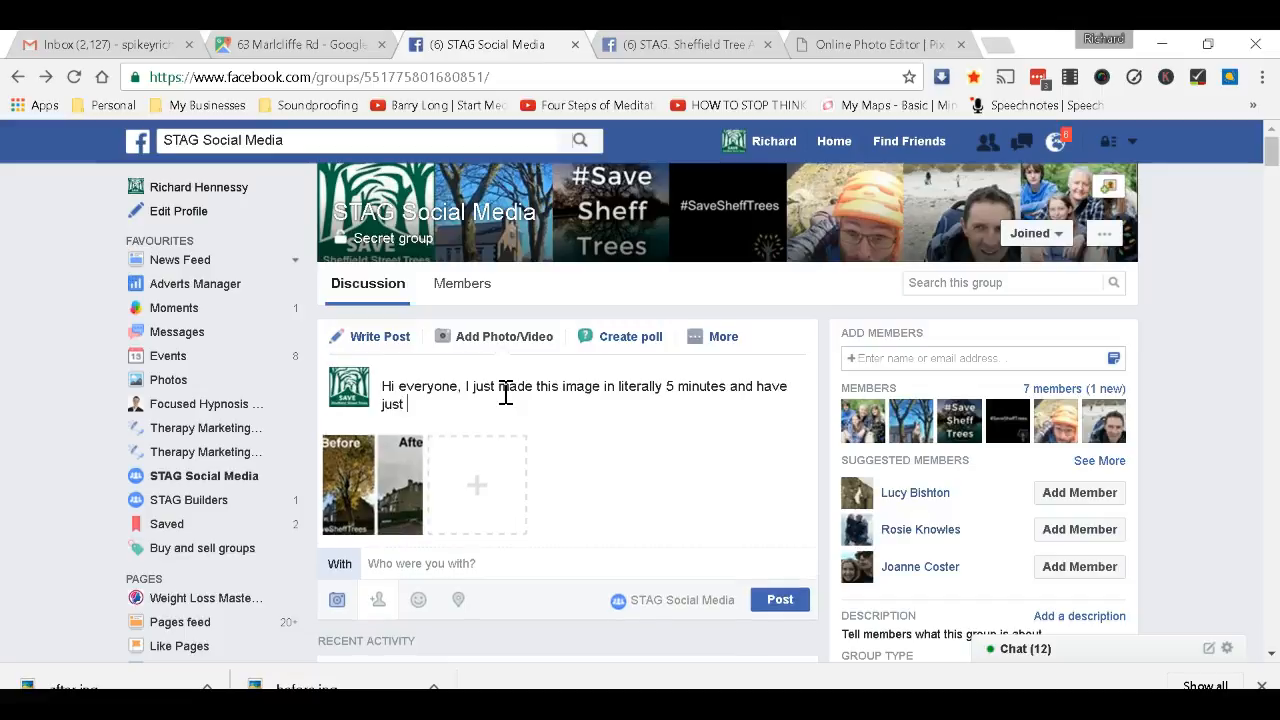
pyautogui.write('finished making a video showing you h')
pyautogui.write('ow ')
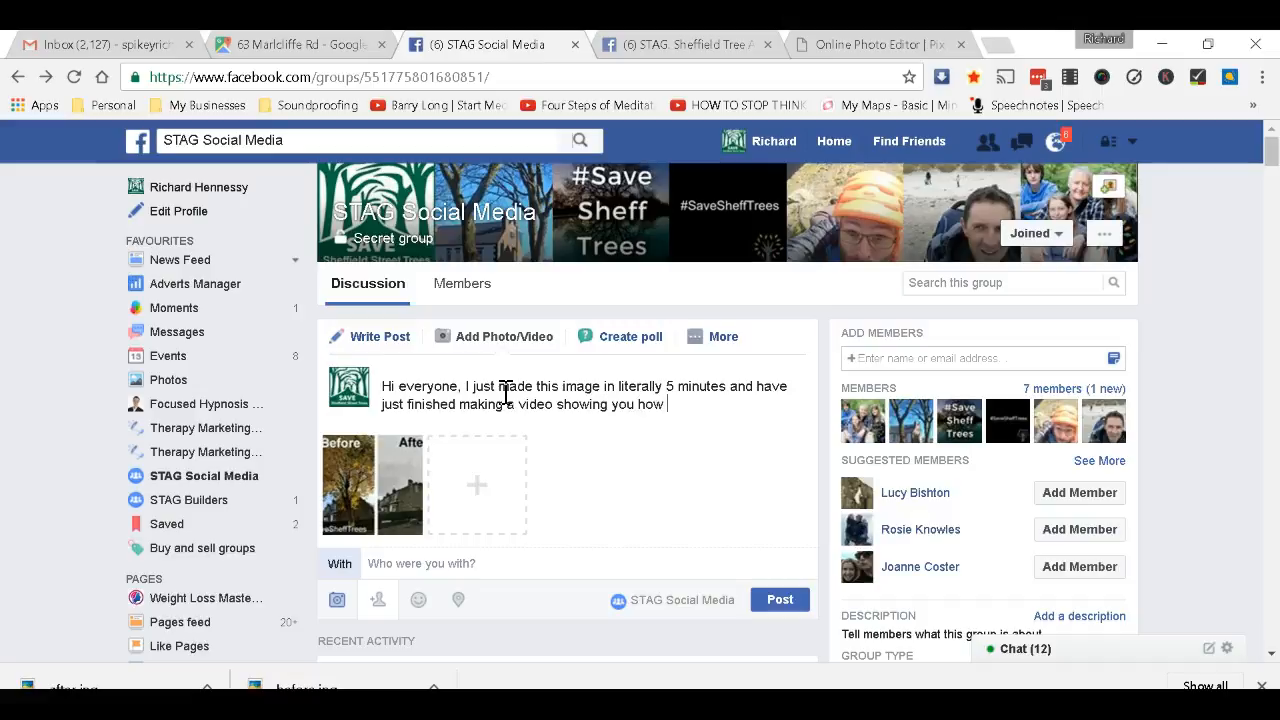
pyautogui.write('you could do the same wi')
pyautogui.write('th your stree')
pyautogui.write('t tree')
pyautogui.write(' that')
pyautogui.write(' is now sadly')
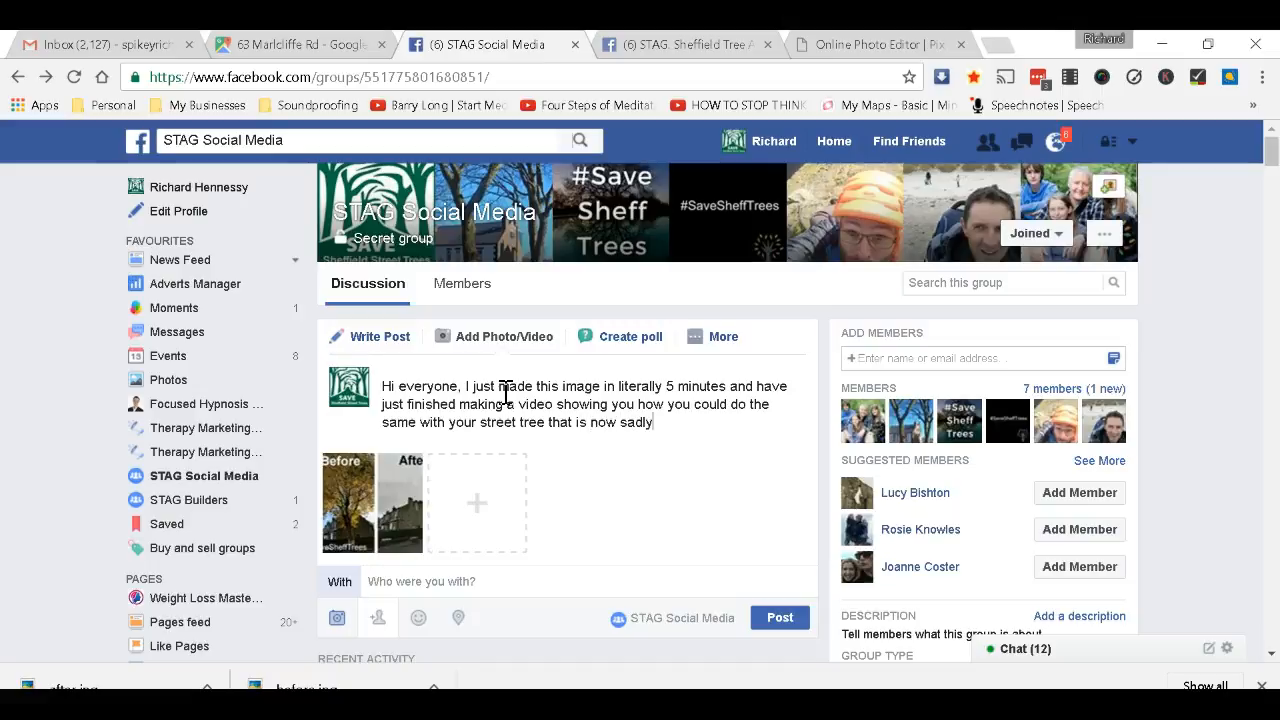
pyautogui.write(' gone. Maybe if we make many')
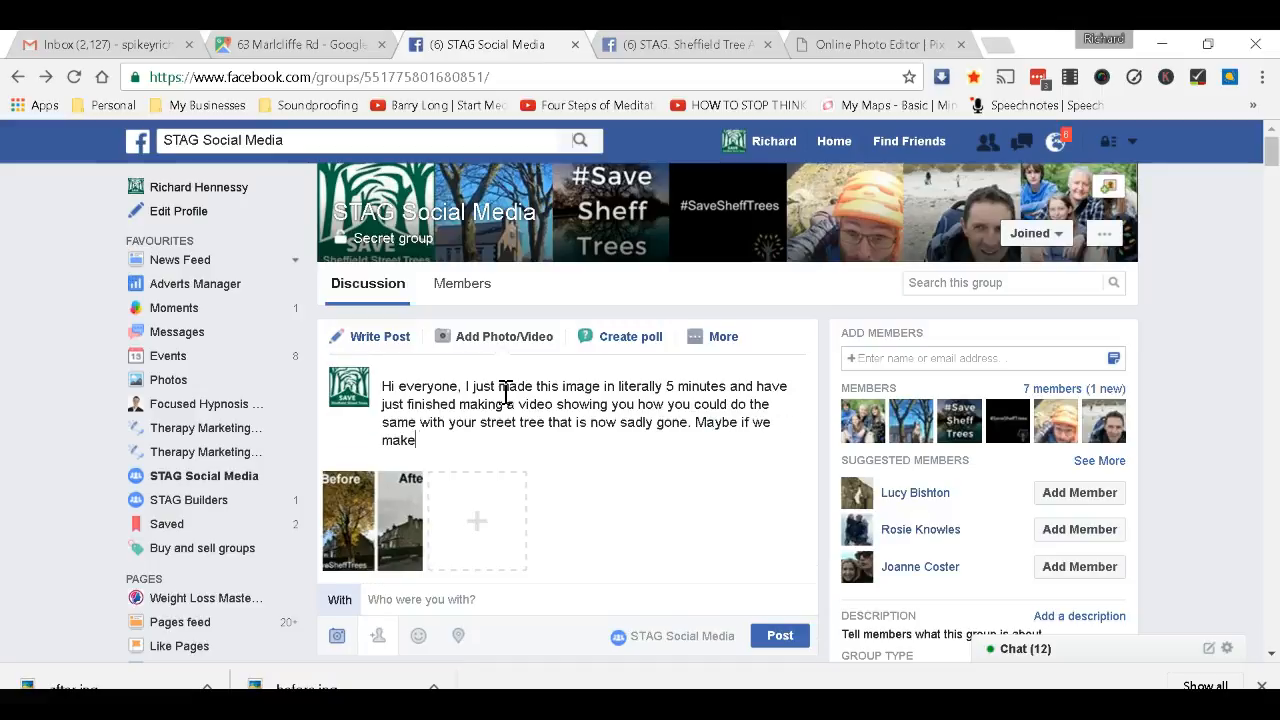
pyautogui.write(' of these image')
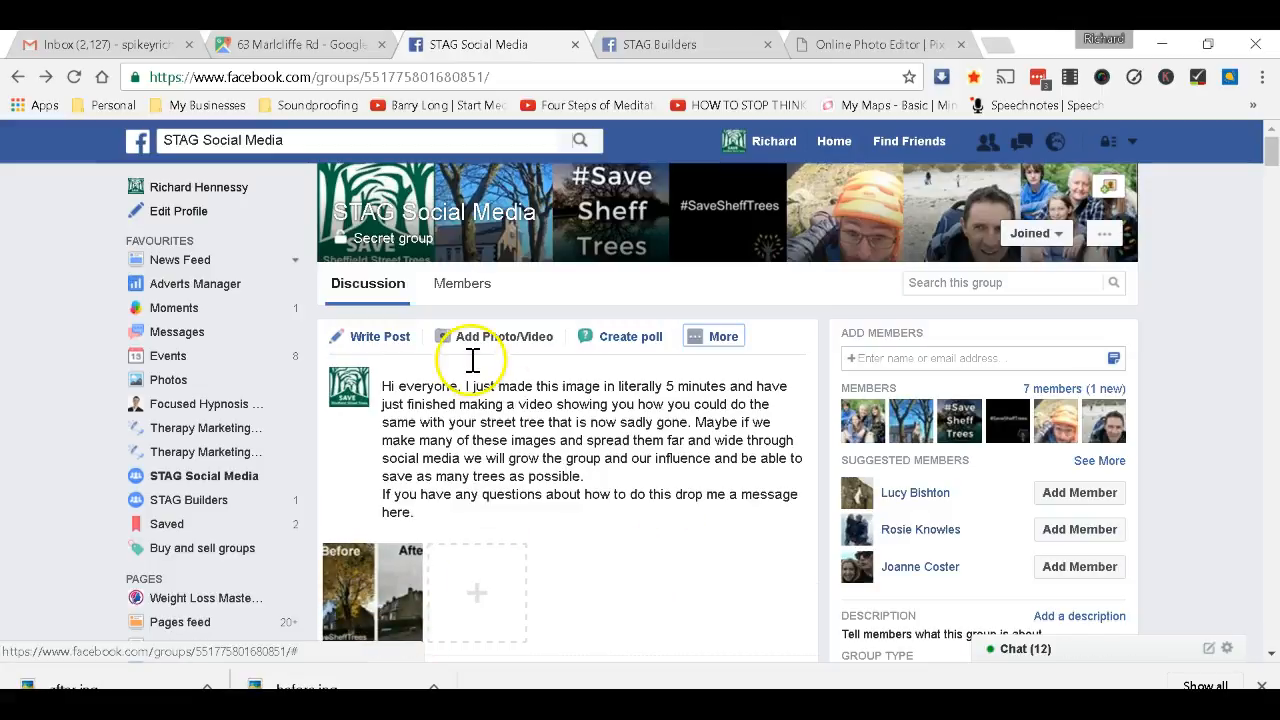
pyautogui.scroll(-2, 593, 490)
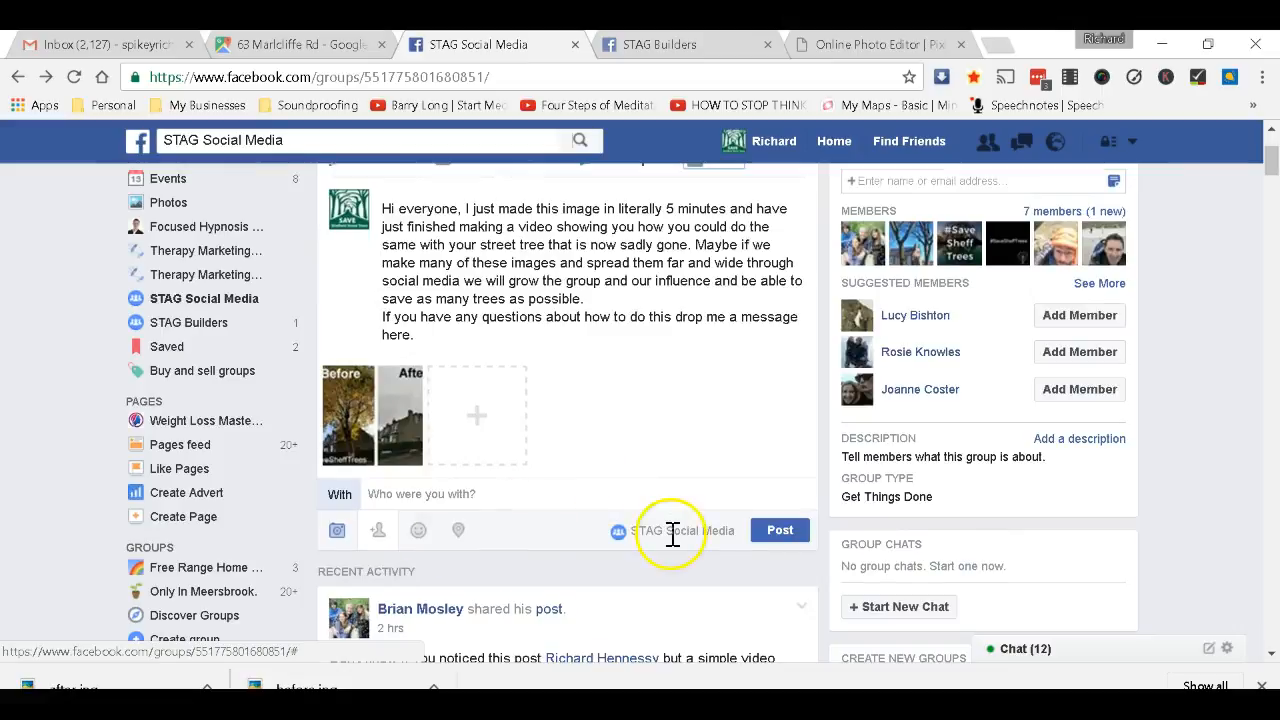
pyautogui.click(777, 532)
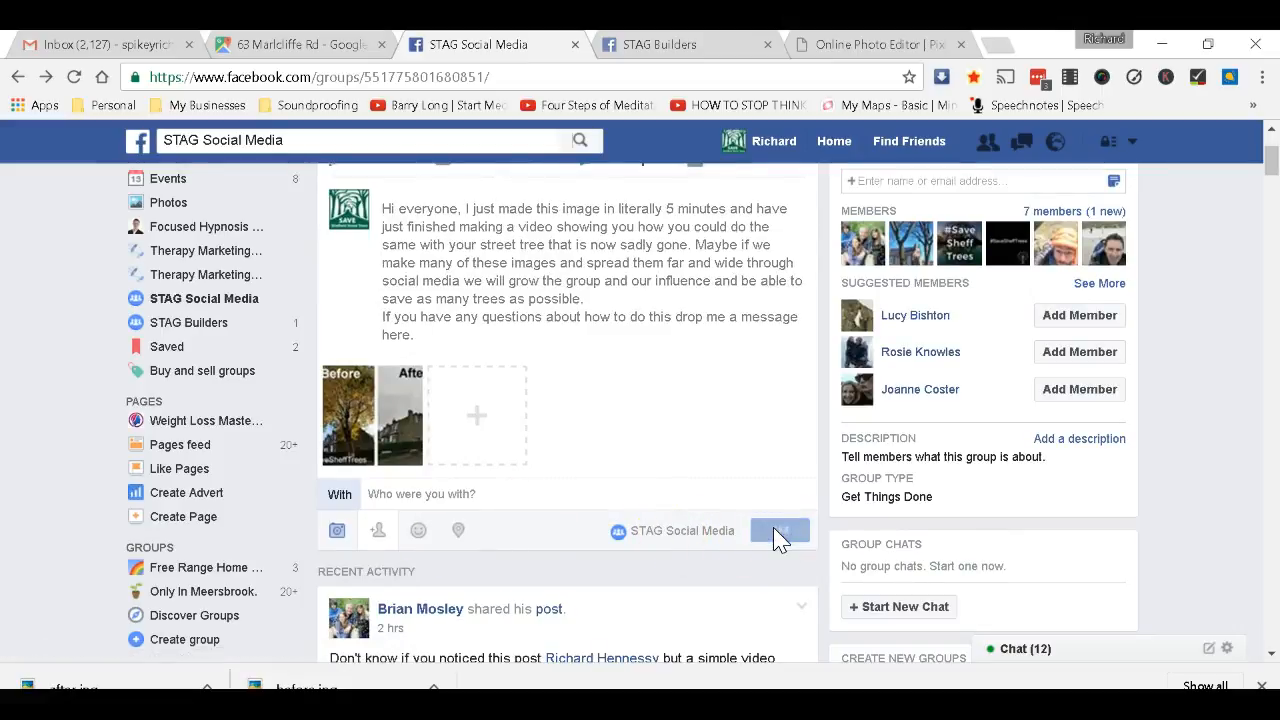
pyautogui.scroll(-2, 775, 541)
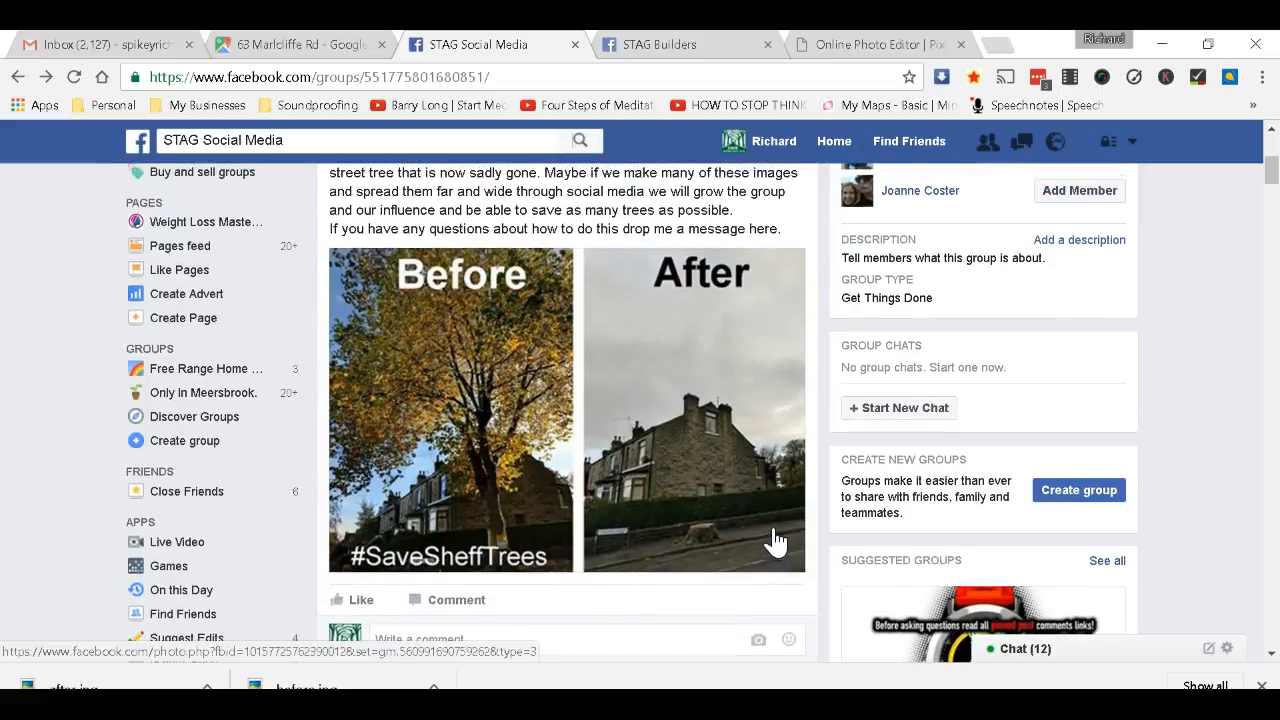
pyautogui.scroll(1, 775, 541)
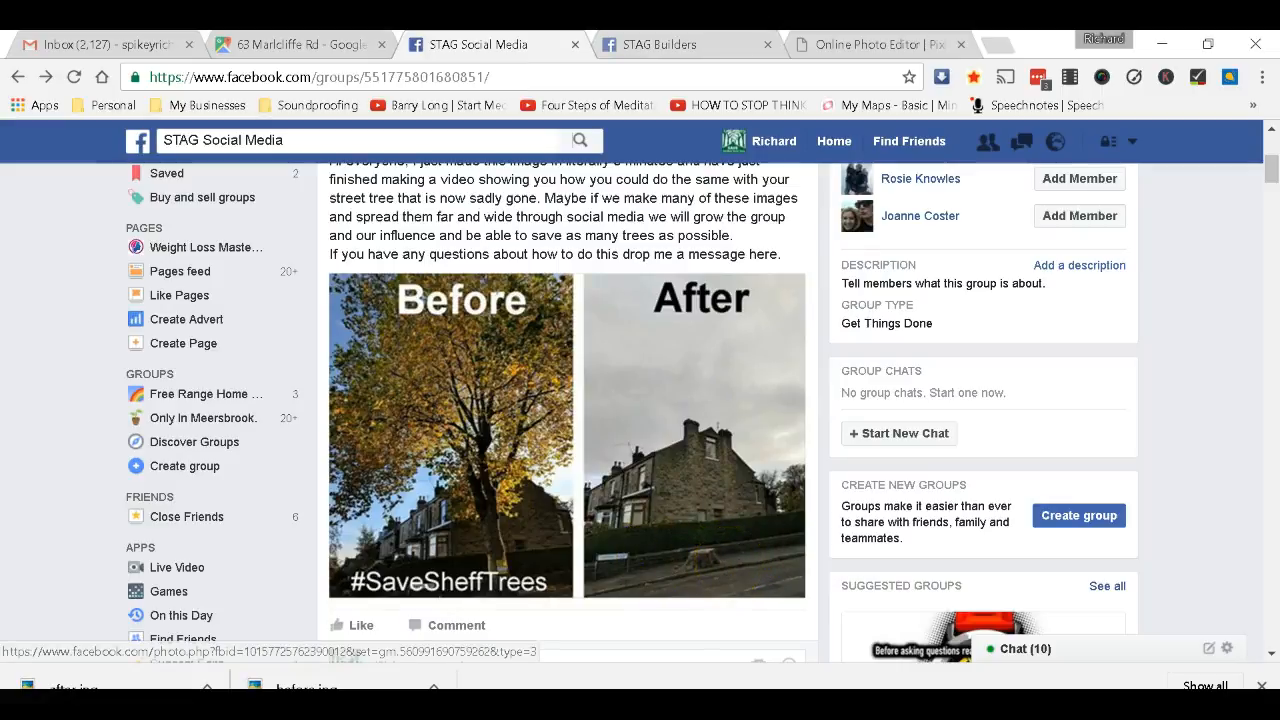
pyautogui.click(312, 50)
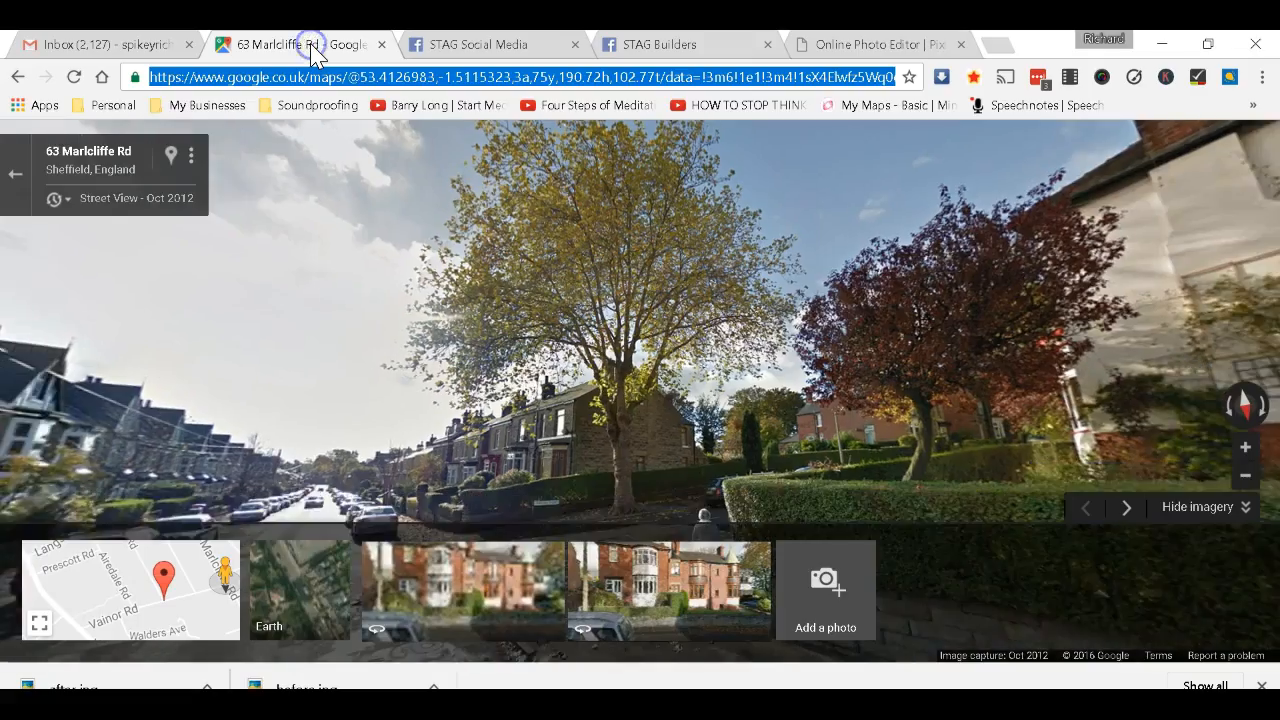
pyautogui.click(690, 401)
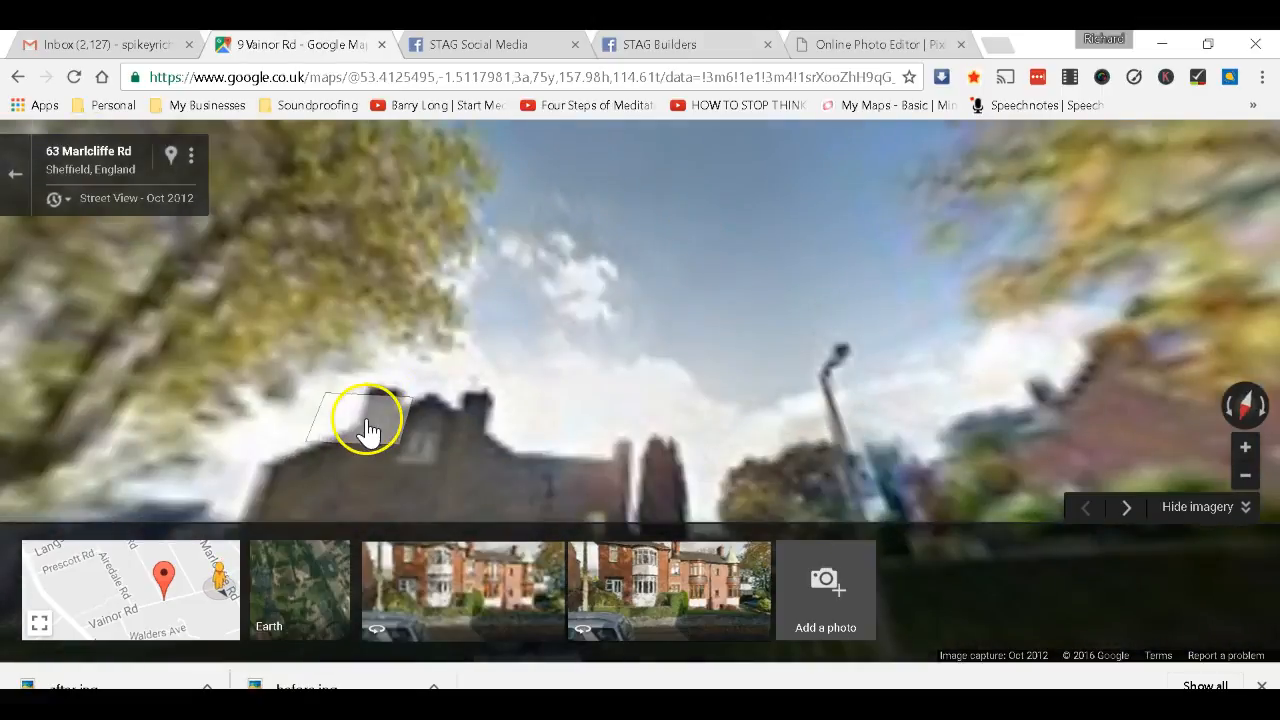
pyautogui.moveTo(370, 423); pyautogui.dragTo(407, 254)
pyautogui.click(407, 254)
pyautogui.moveTo(380, 314); pyautogui.dragTo(563, 415)
pyautogui.click(561, 455)
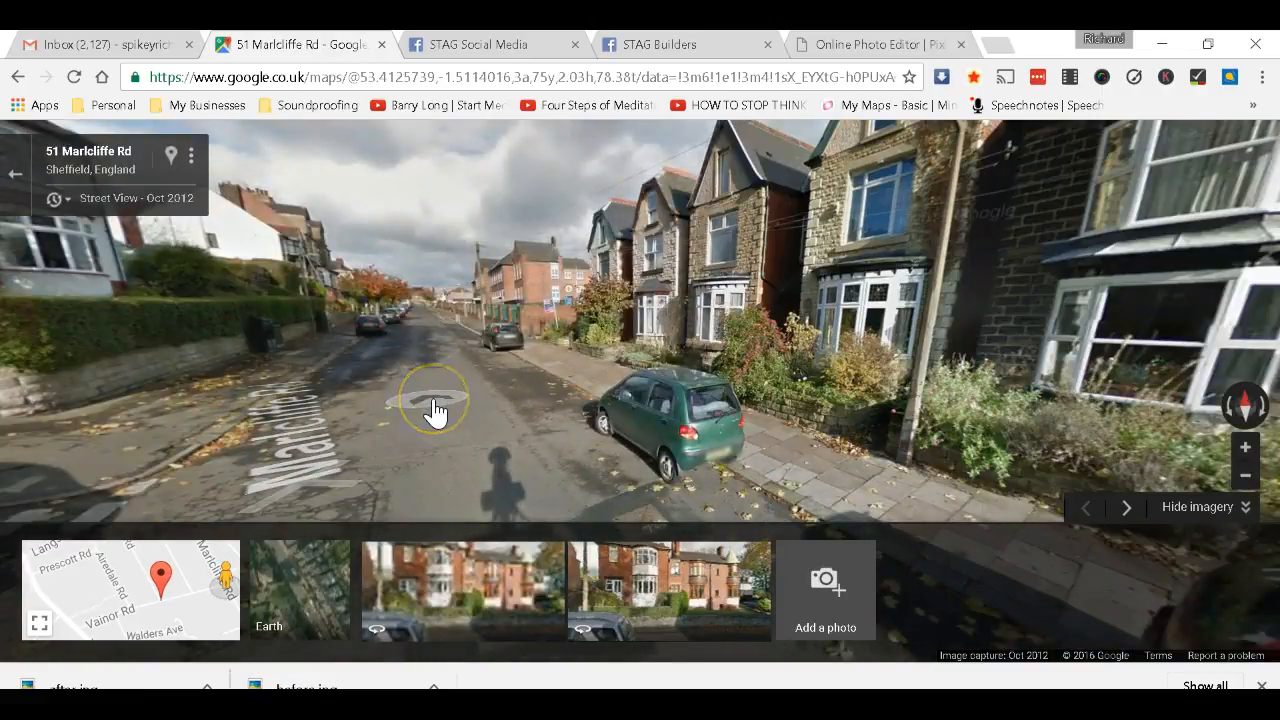
pyautogui.click(433, 410)
pyautogui.click(514, 357)
pyautogui.moveTo(808, 345); pyautogui.dragTo(310, 245)
pyautogui.moveTo(480, 255); pyautogui.dragTo(220, 262)
pyautogui.moveTo(607, 157); pyautogui.dragTo(178, 398)
pyautogui.moveTo(640, 296); pyautogui.dragTo(300, 262)
pyautogui.moveTo(985, 344); pyautogui.dragTo(766, 338)
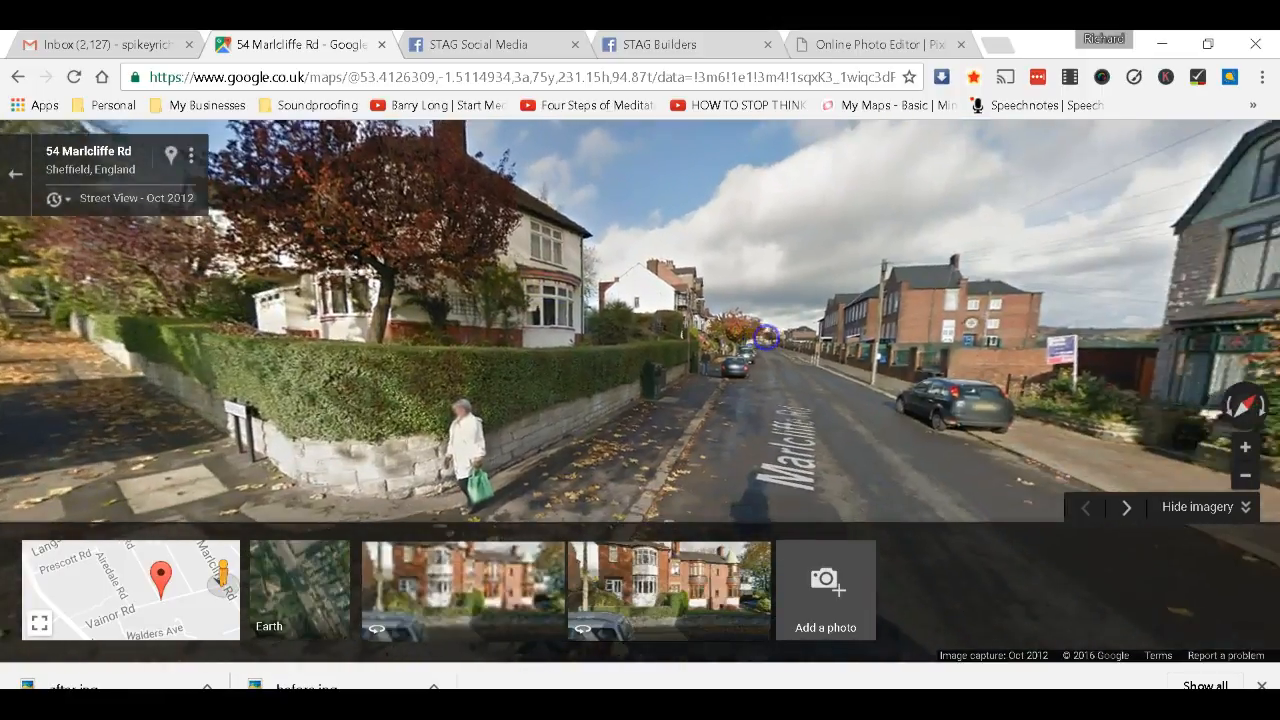
pyautogui.click(790, 435)
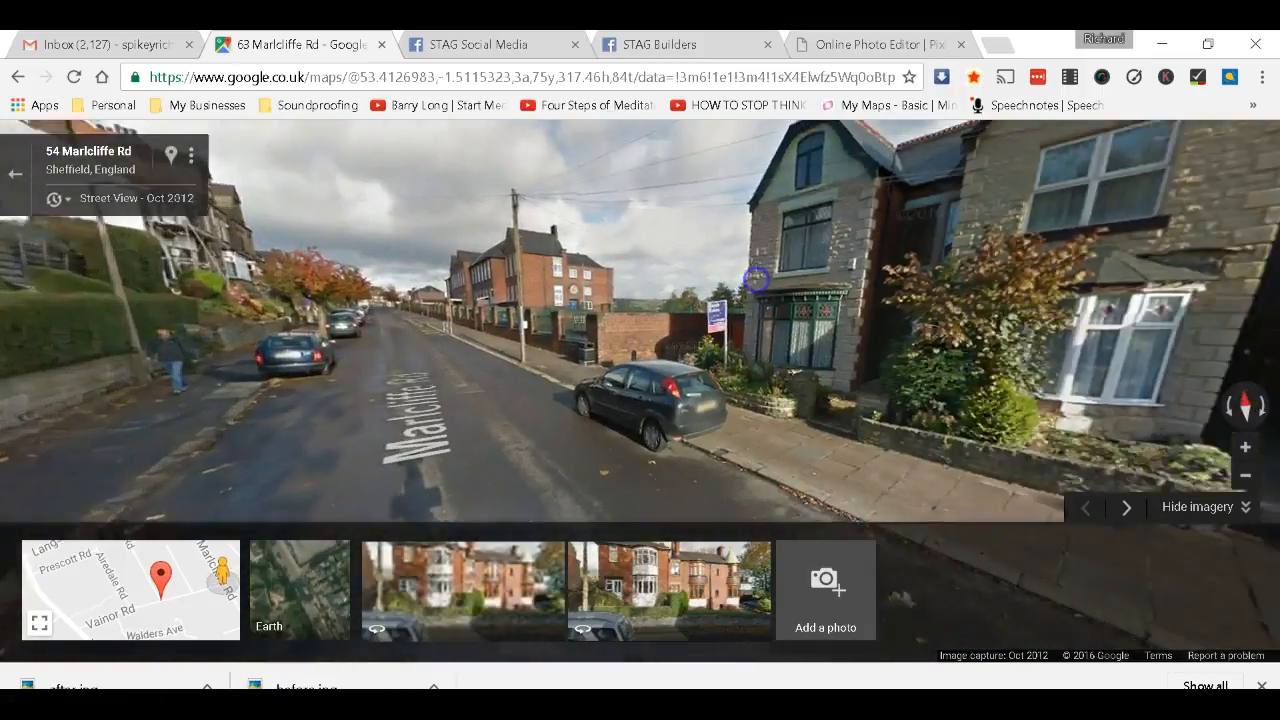
# Turn to frame the whole large tree and hide the photo strip.
pyautogui.moveTo(757, 279); pyautogui.dragTo(592, 268)
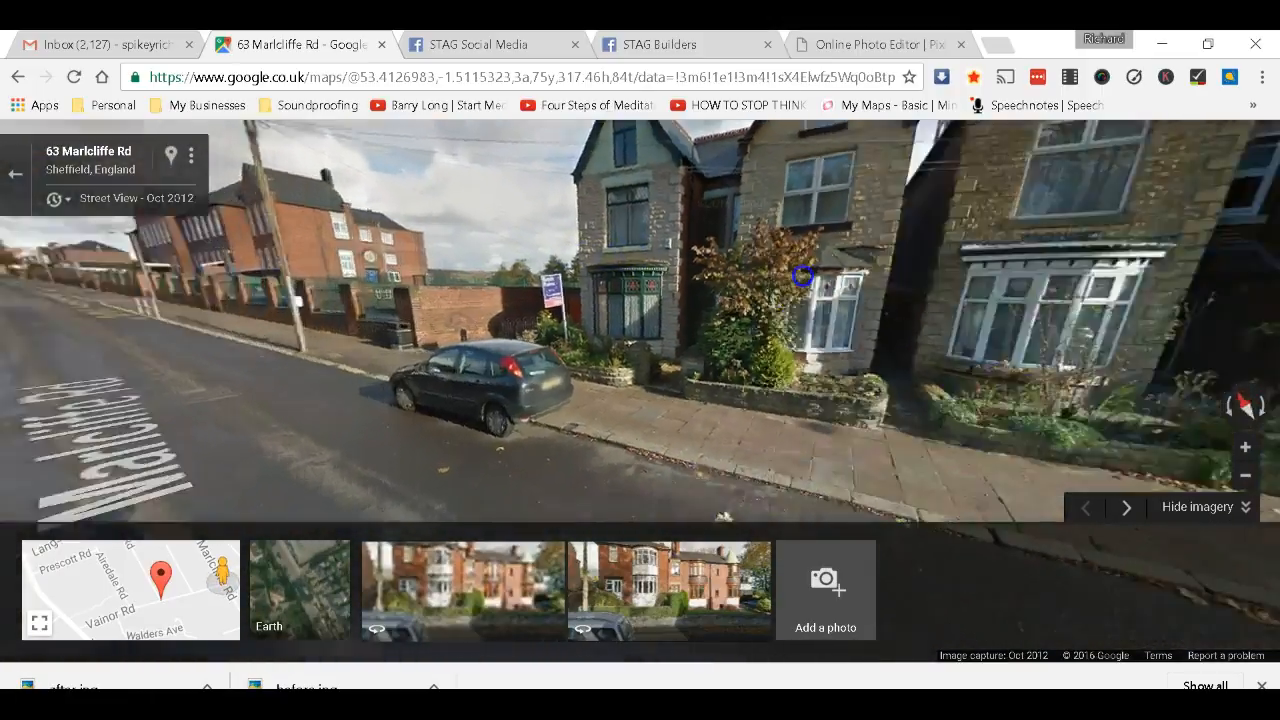
pyautogui.moveTo(803, 271); pyautogui.dragTo(410, 285)
pyautogui.moveTo(826, 317); pyautogui.dragTo(390, 310)
pyautogui.moveTo(890, 340); pyautogui.dragTo(650, 409)
pyautogui.moveTo(836, 348); pyautogui.dragTo(704, 433)
pyautogui.moveTo(916, 333); pyautogui.dragTo(860, 347)
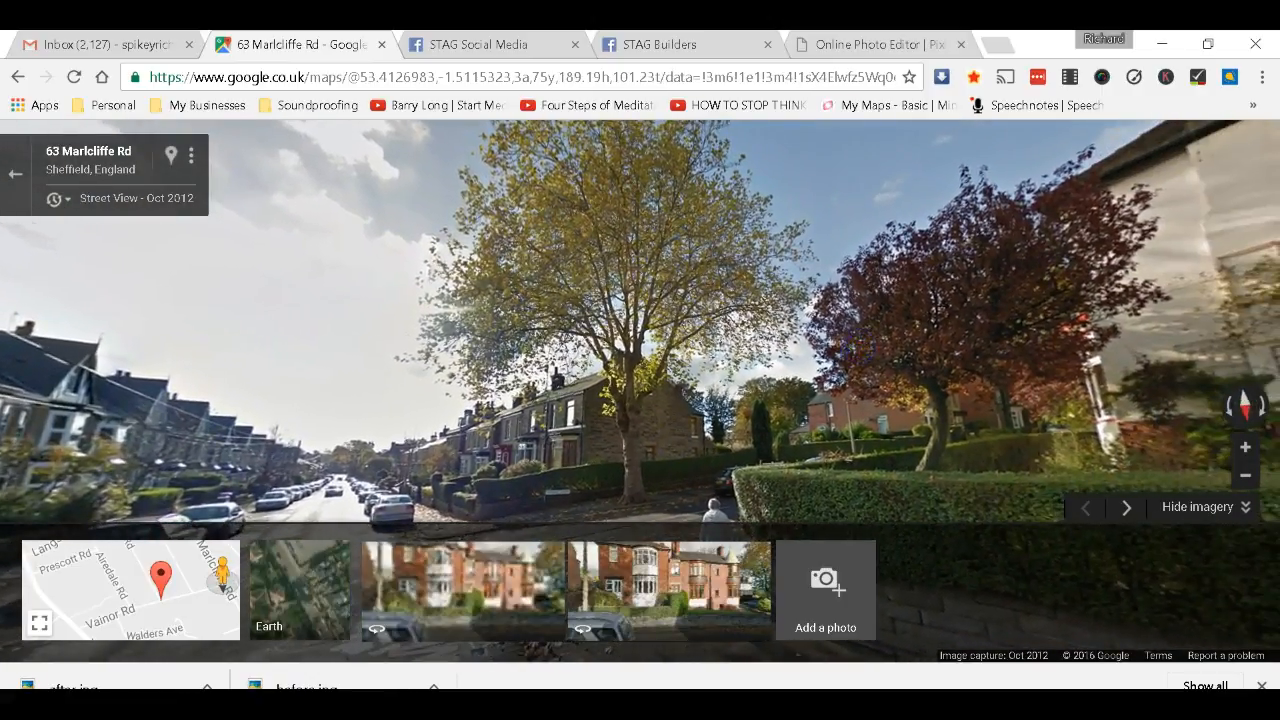
pyautogui.click(1190, 508)
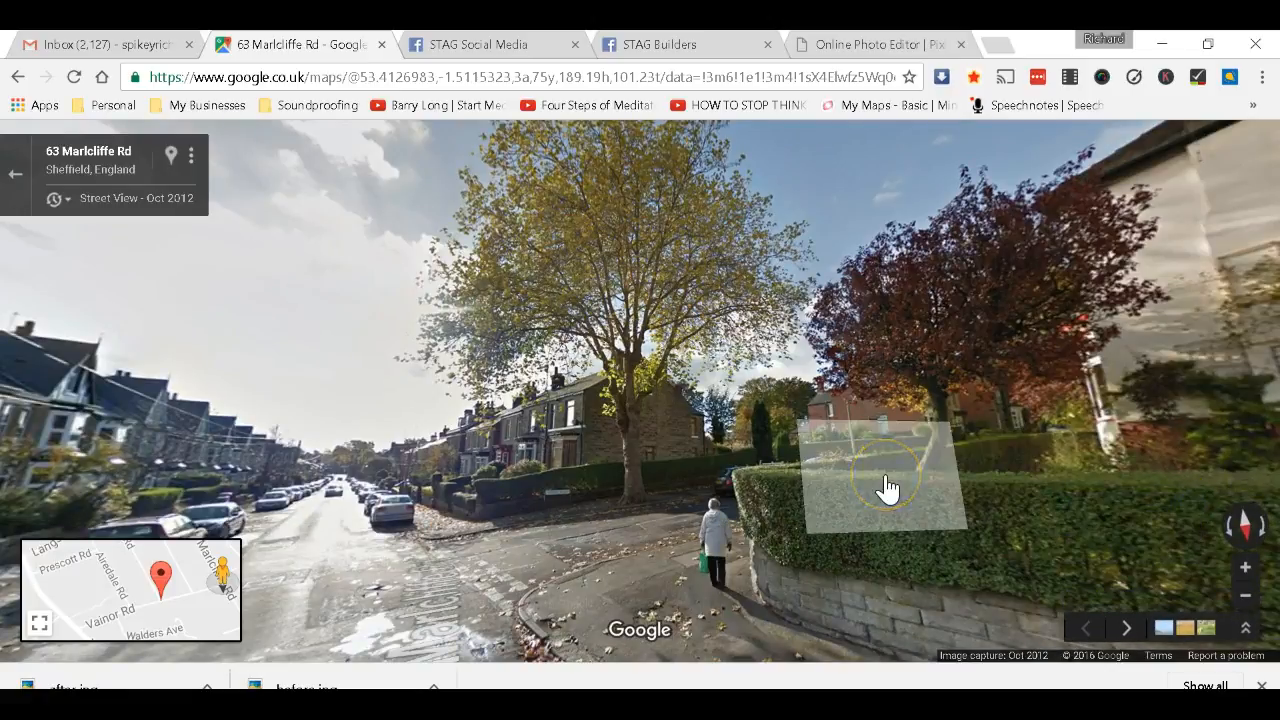
pyautogui.click(886, 489)
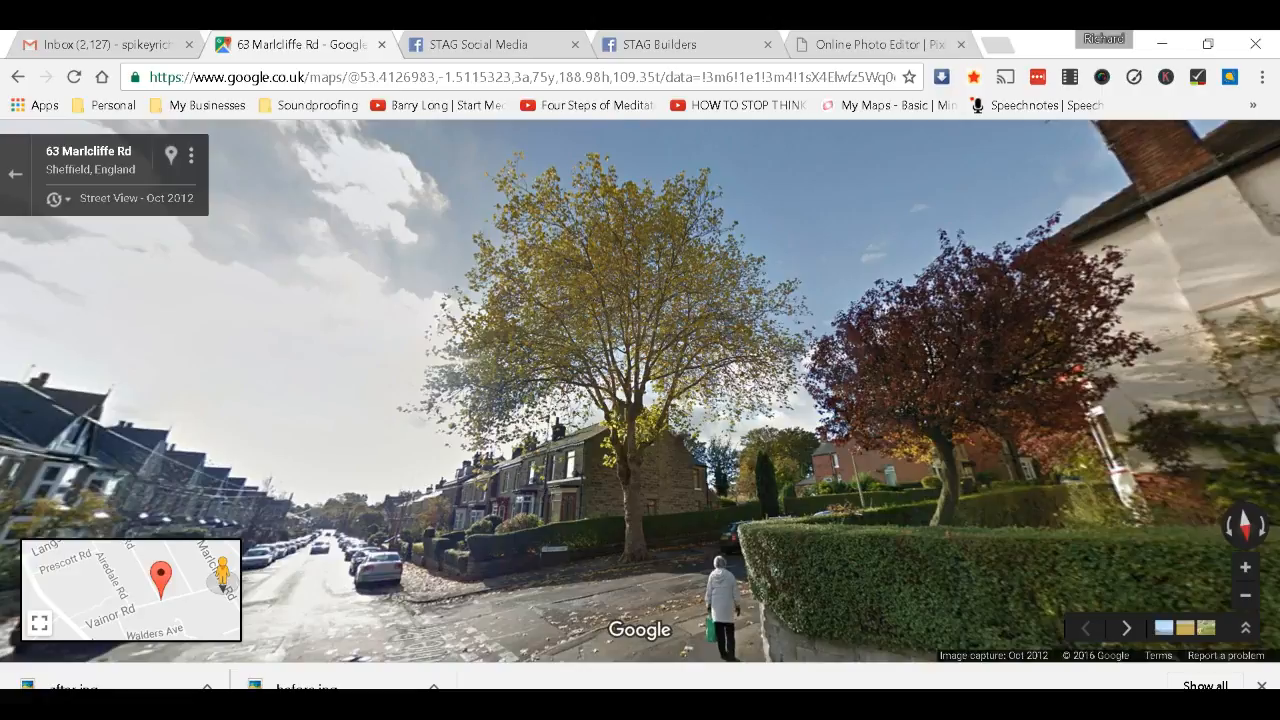
# Launch Paint from a Start menu search for 'paint'.
pyautogui.moveTo(157, 625)
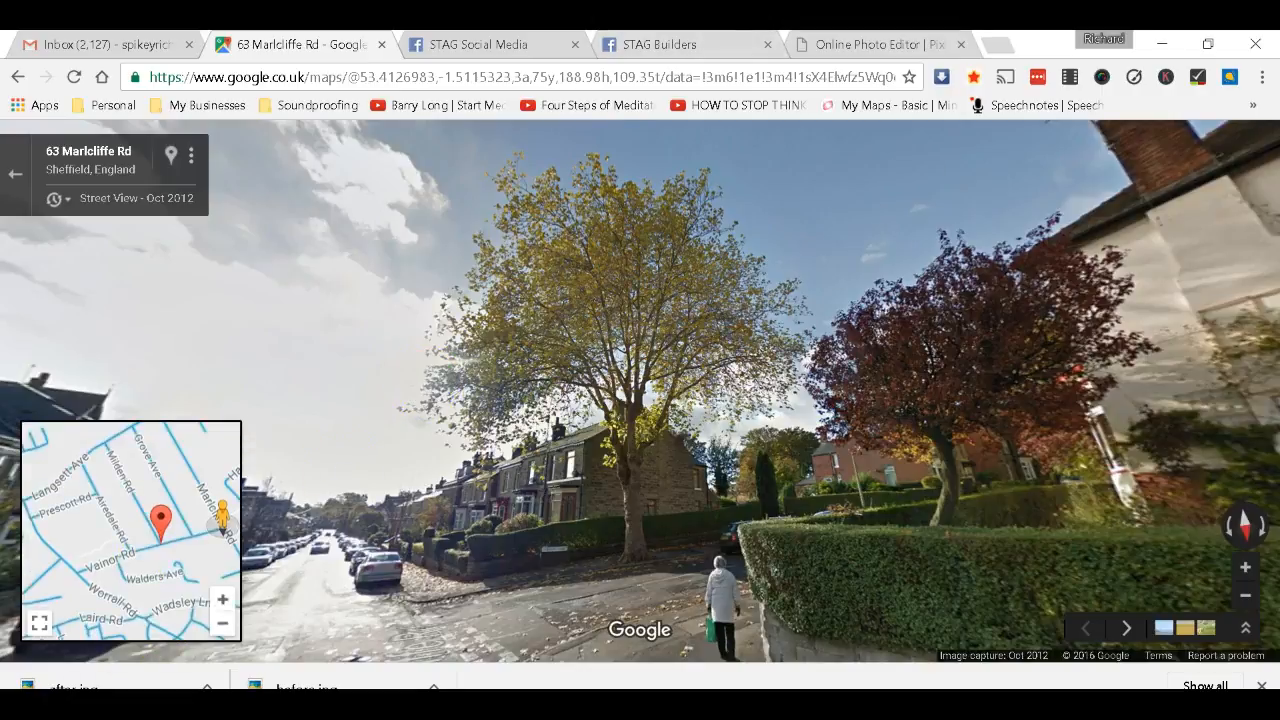
pyautogui.press('super')
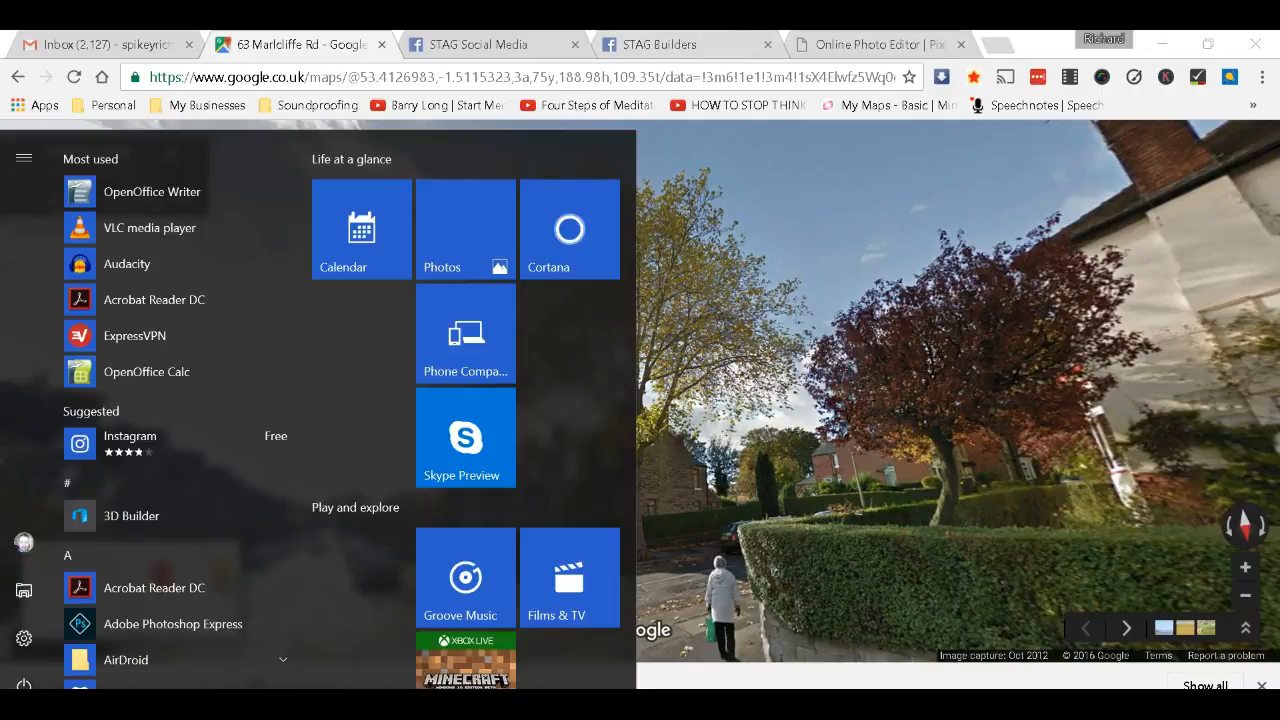
pyautogui.write('pai')
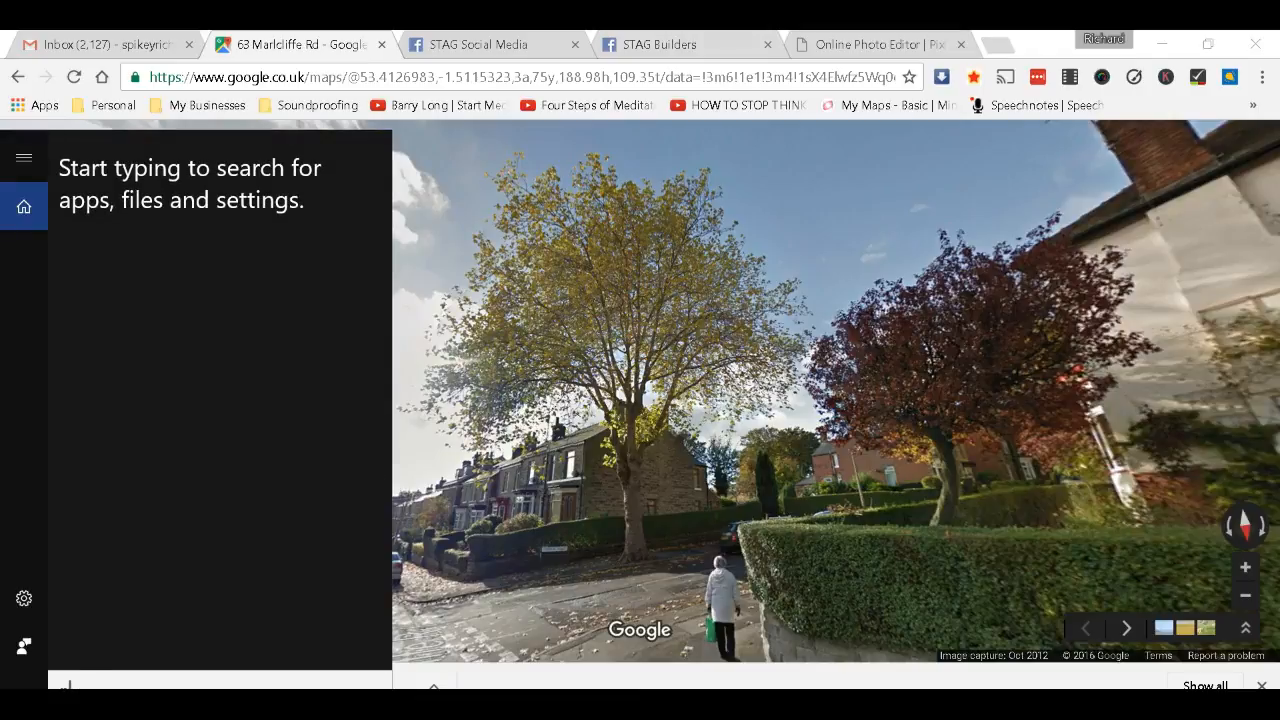
pyautogui.write('nt')
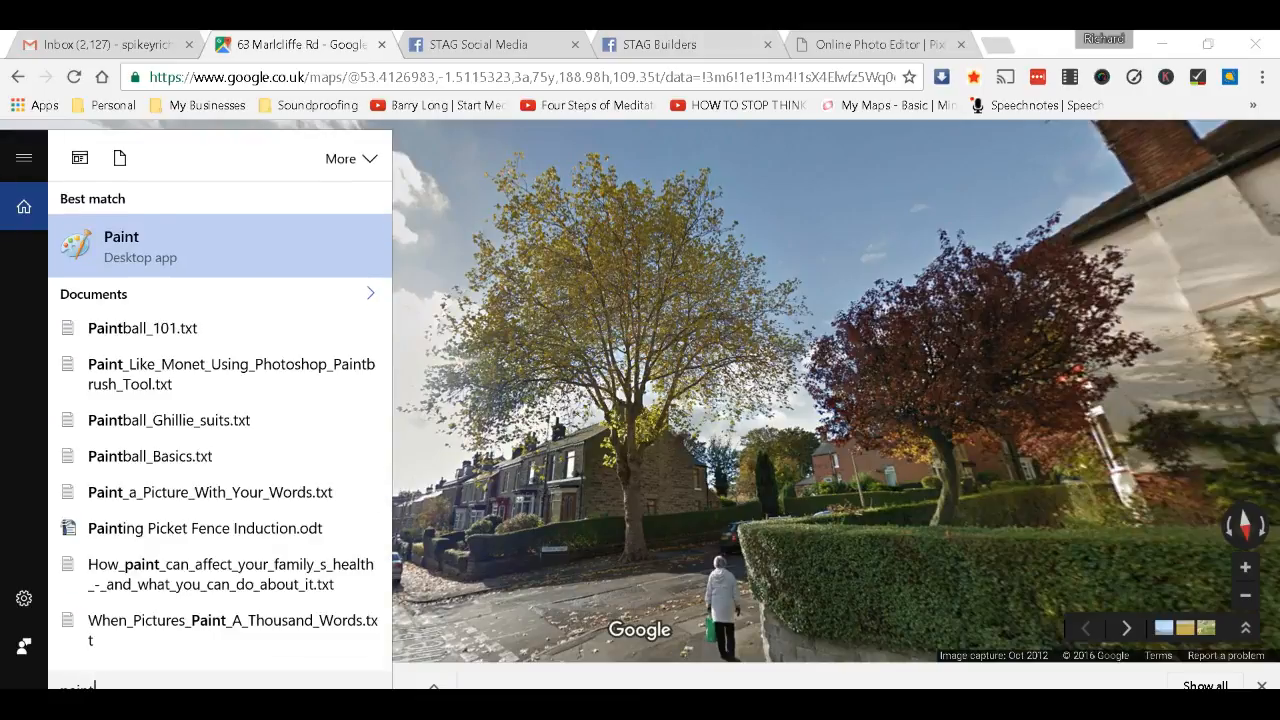
pyautogui.click(147, 275)
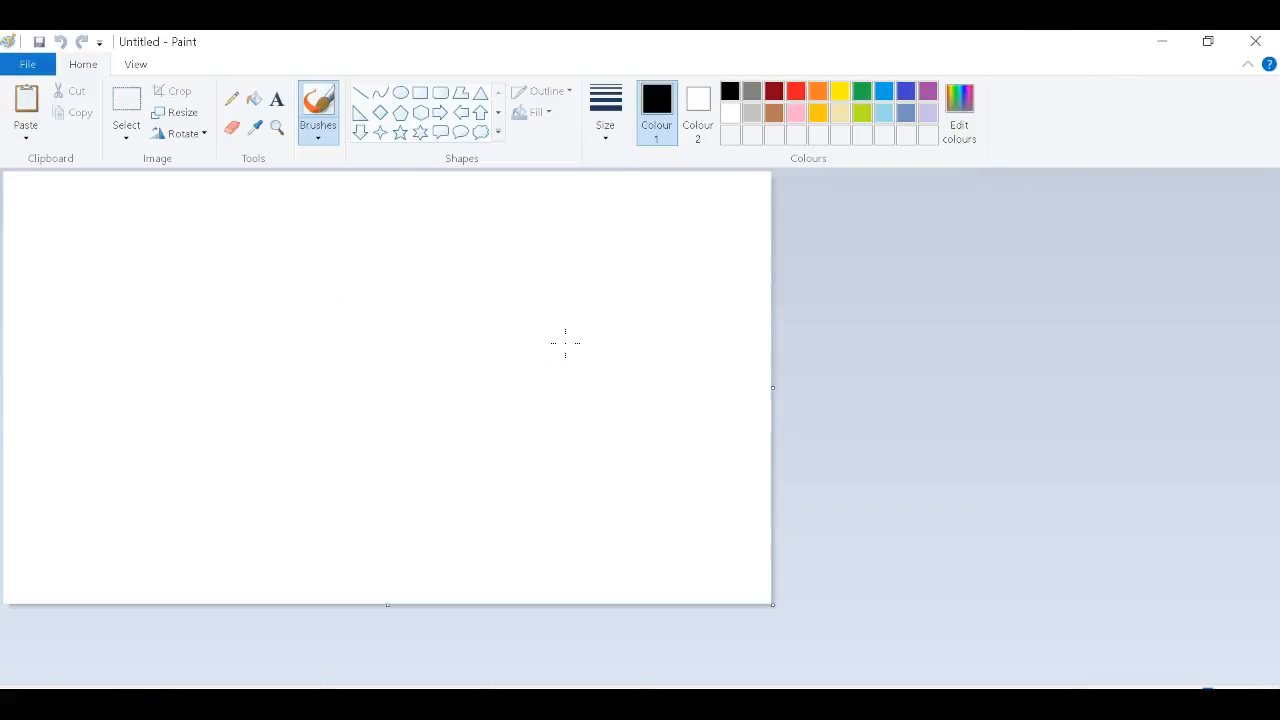
# Paste the Street View screenshot, crop the canvas to fit it, and zoom out to see it whole.
pyautogui.hotkey('ctrl', 'v')
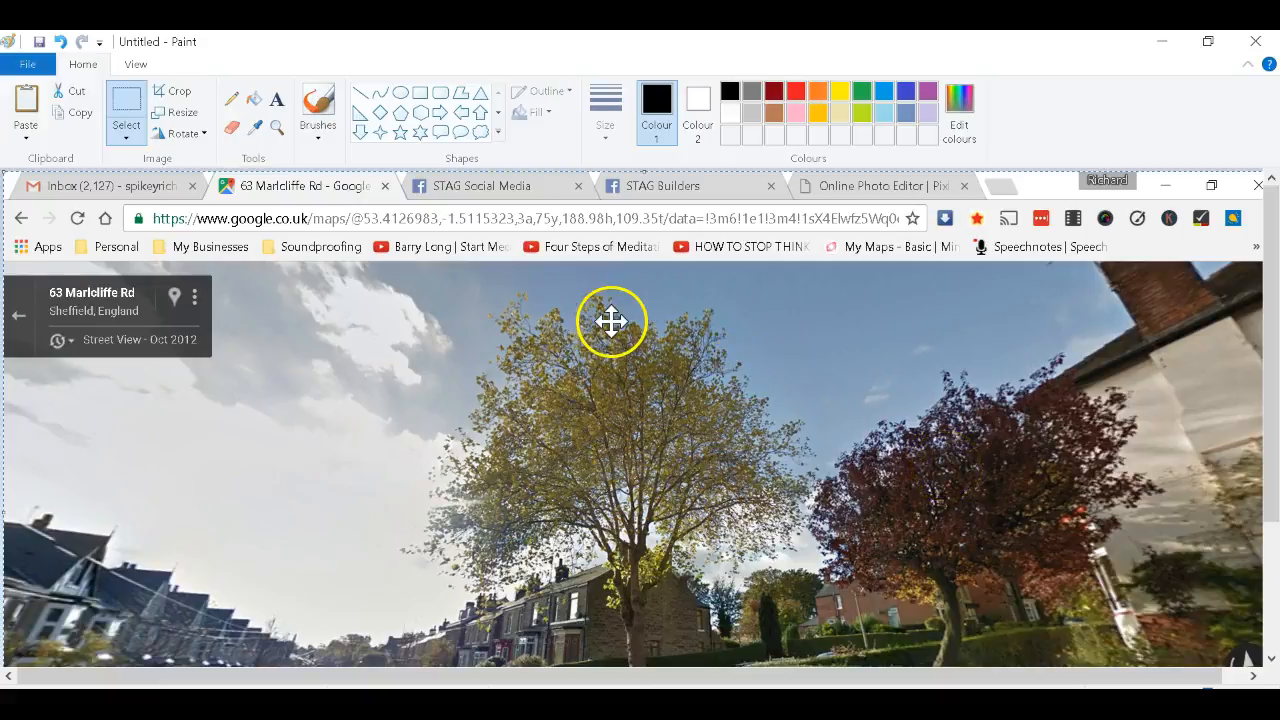
pyautogui.moveTo(654, 414)
pyautogui.mouseDown()
pyautogui.moveTo(594, 277)
pyautogui.moveTo(660, 317)
pyautogui.moveTo(697, 300)
pyautogui.moveTo(611, 329)
pyautogui.moveTo(649, 323)
pyautogui.moveTo(635, 317)
pyautogui.mouseUp()
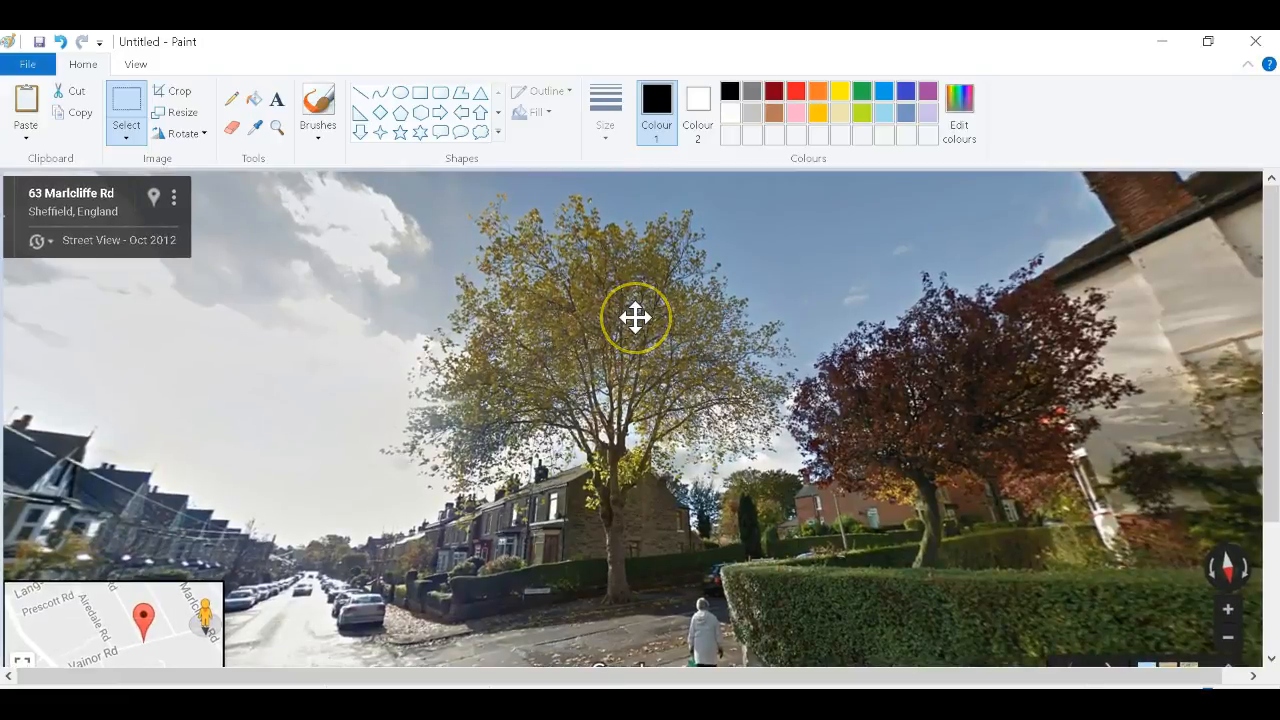
pyautogui.click(172, 92)
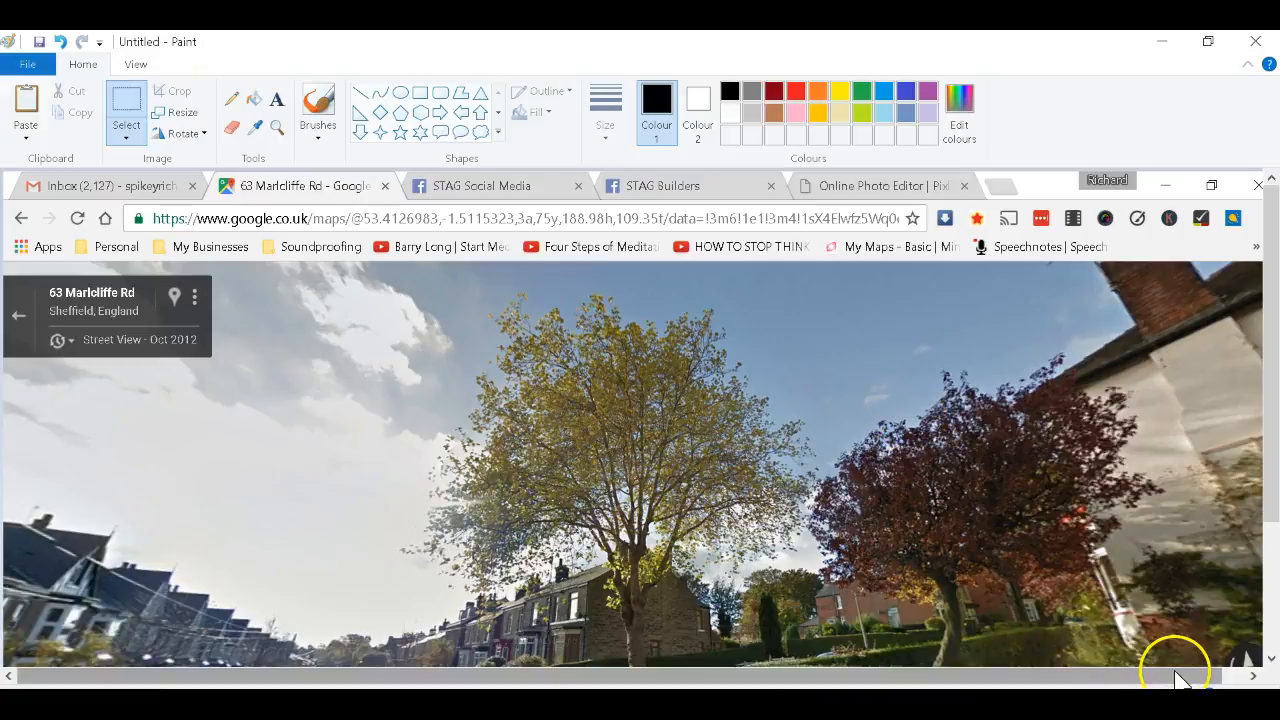
pyautogui.moveTo(875, 449); pyautogui.dragTo(868, 362)
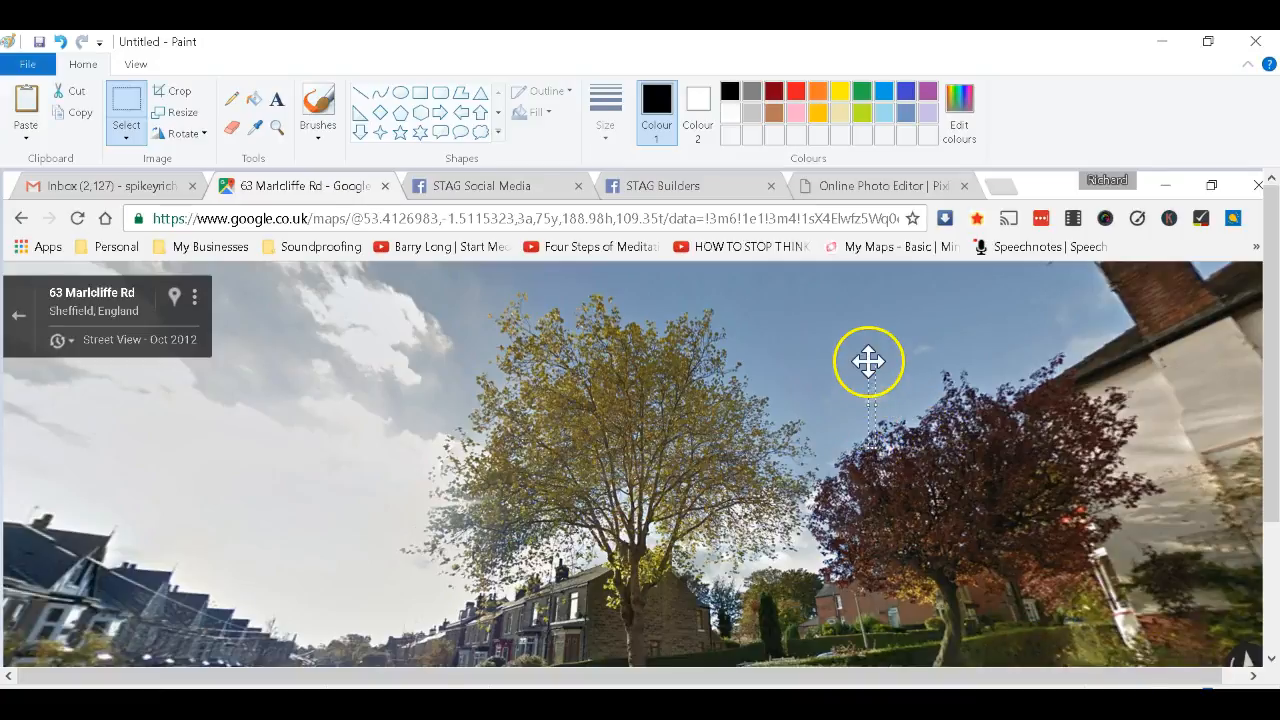
pyautogui.click(956, 431)
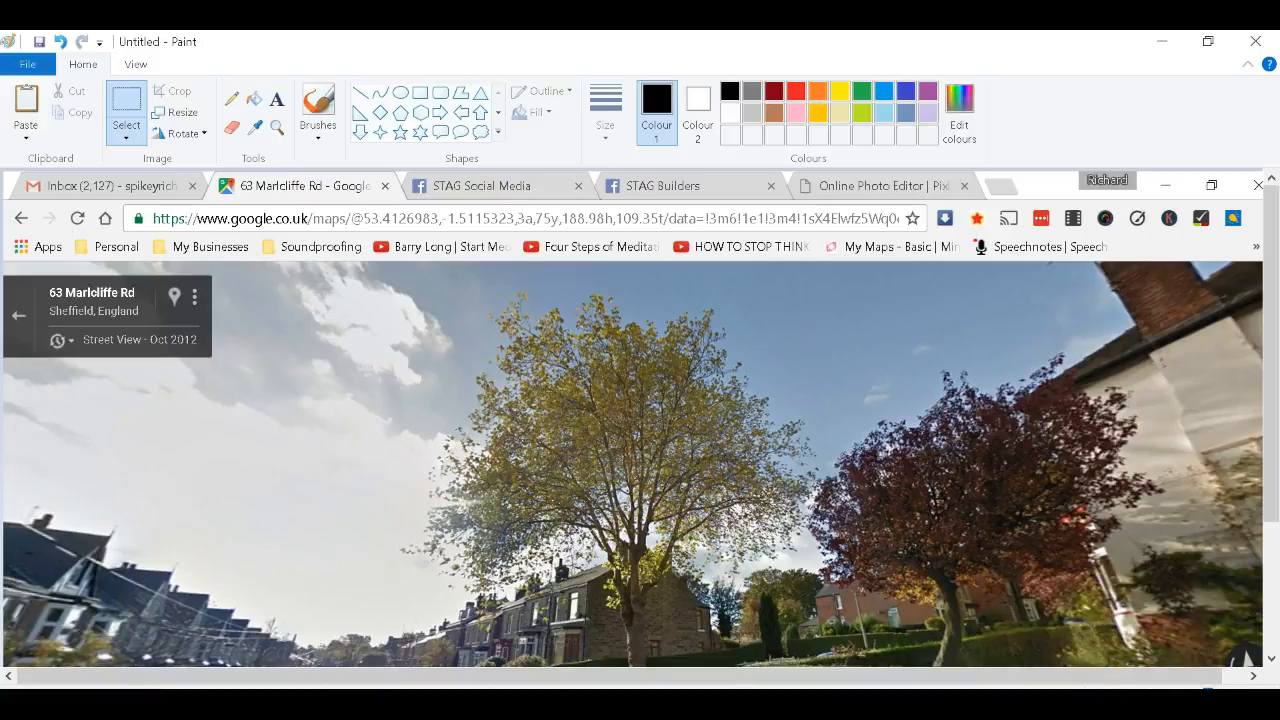
pyautogui.click(1146, 695)
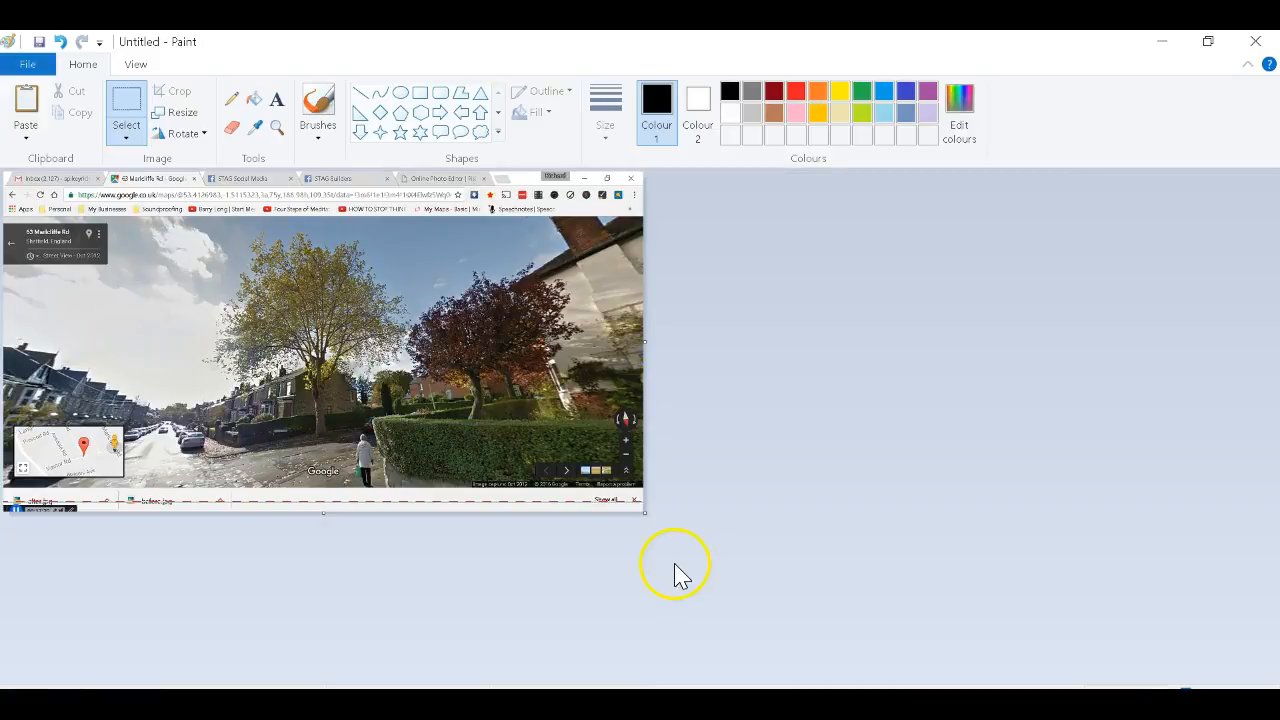
# Select a rectangle around the tree, houses and pavement and crop the picture to it.
pyautogui.click(143, 128)
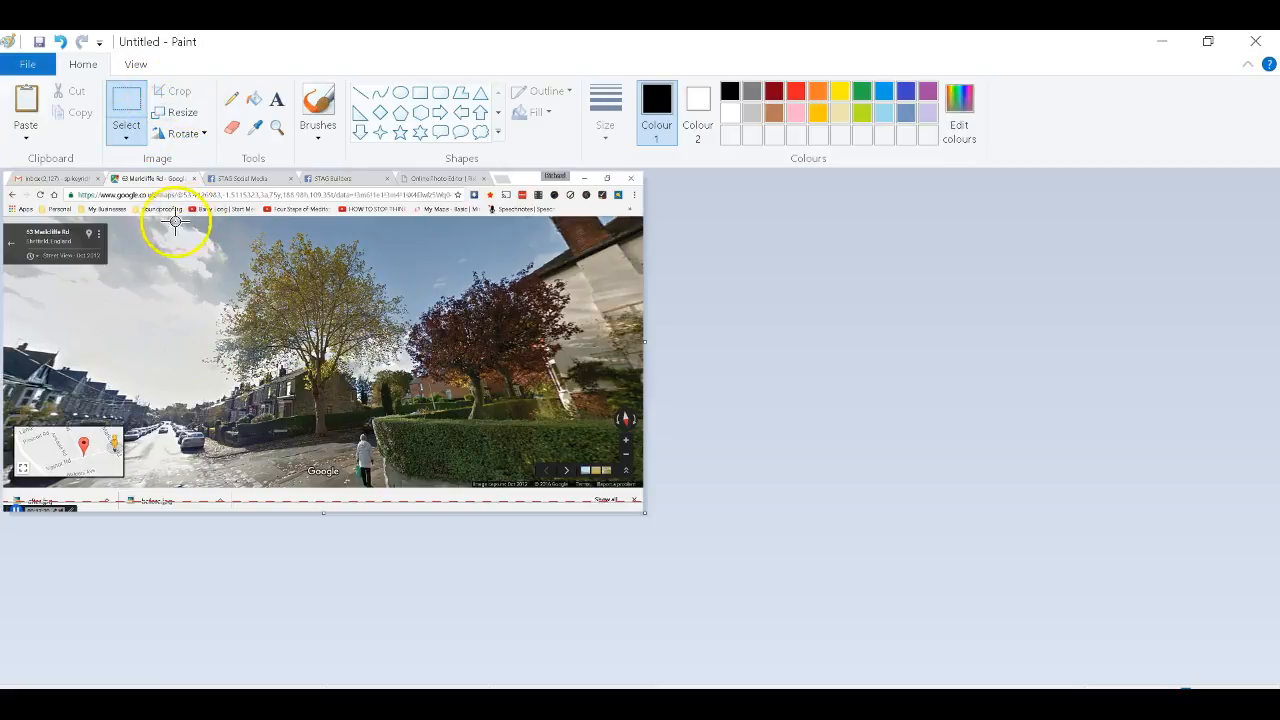
pyautogui.moveTo(164, 220); pyautogui.dragTo(437, 485)
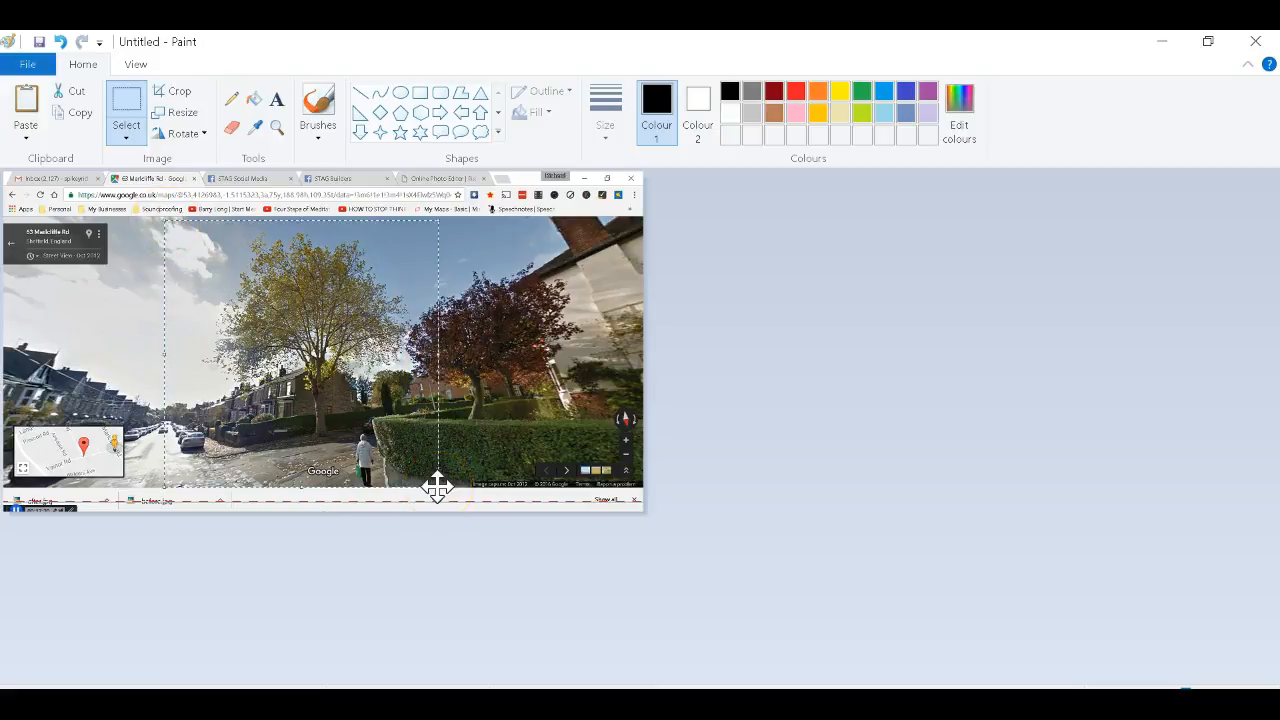
pyautogui.click(509, 429)
pyautogui.click(509, 430)
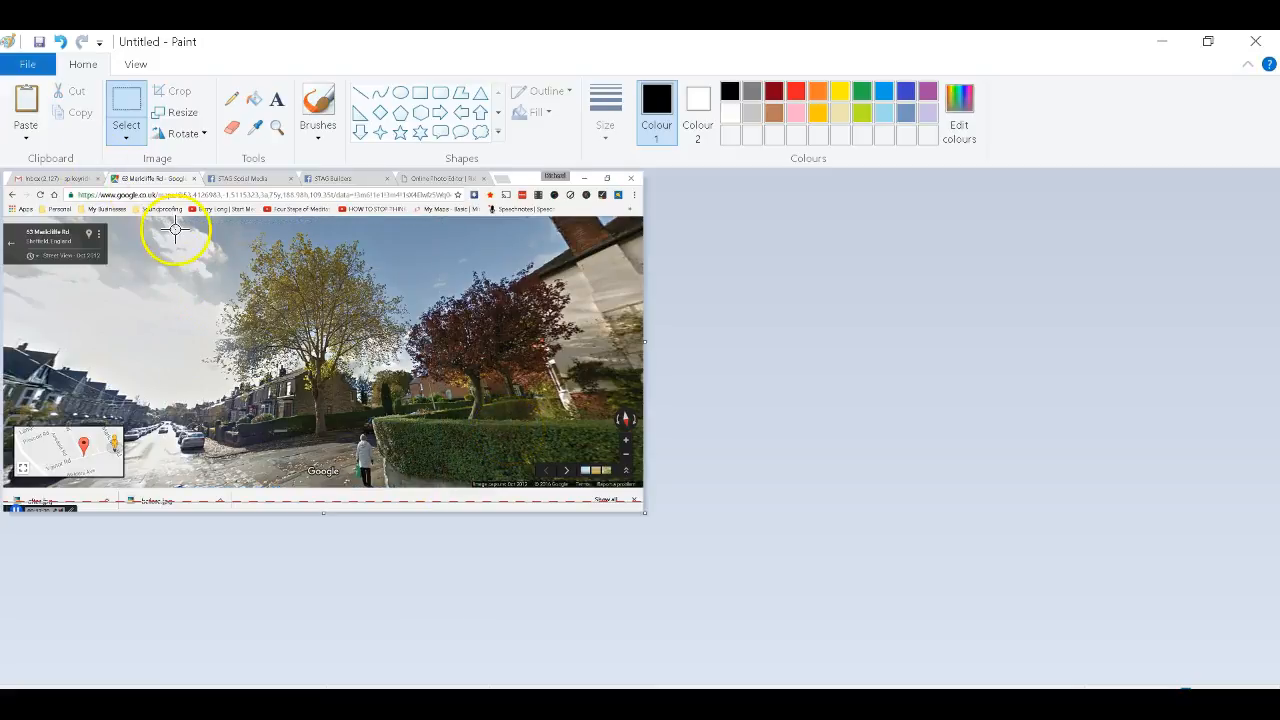
pyautogui.moveTo(189, 223); pyautogui.dragTo(434, 487)
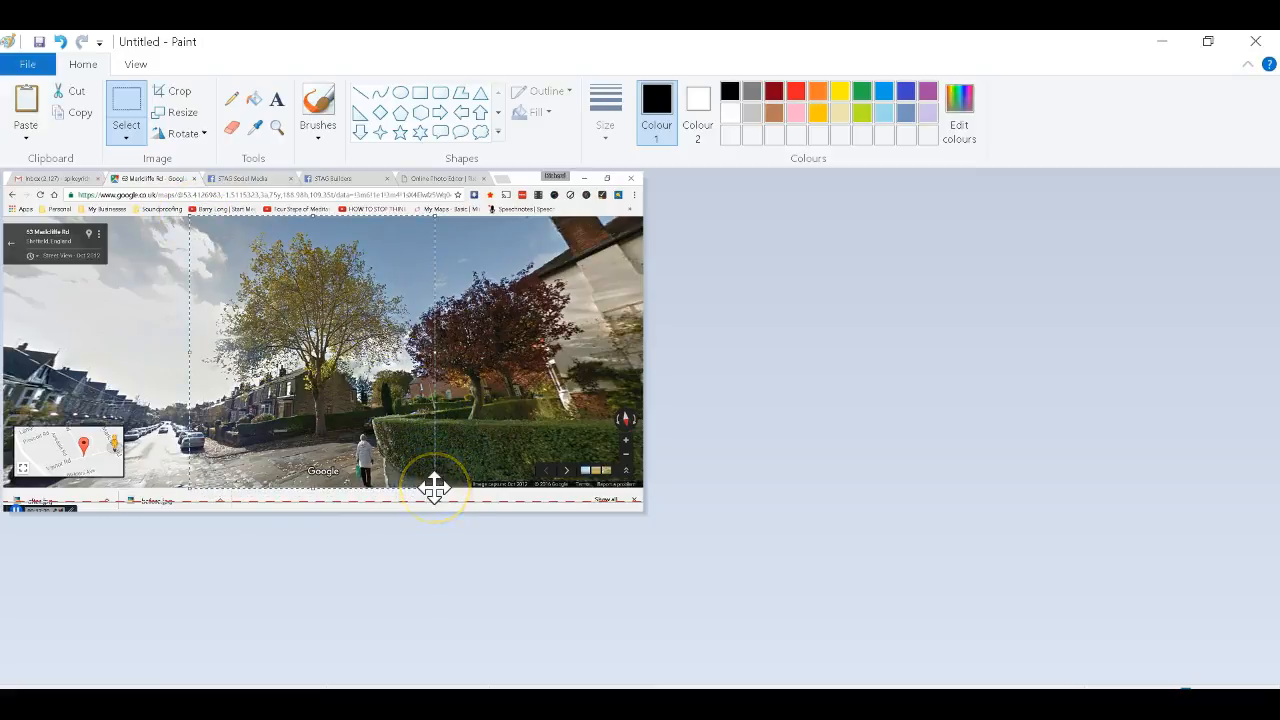
pyautogui.click(157, 117)
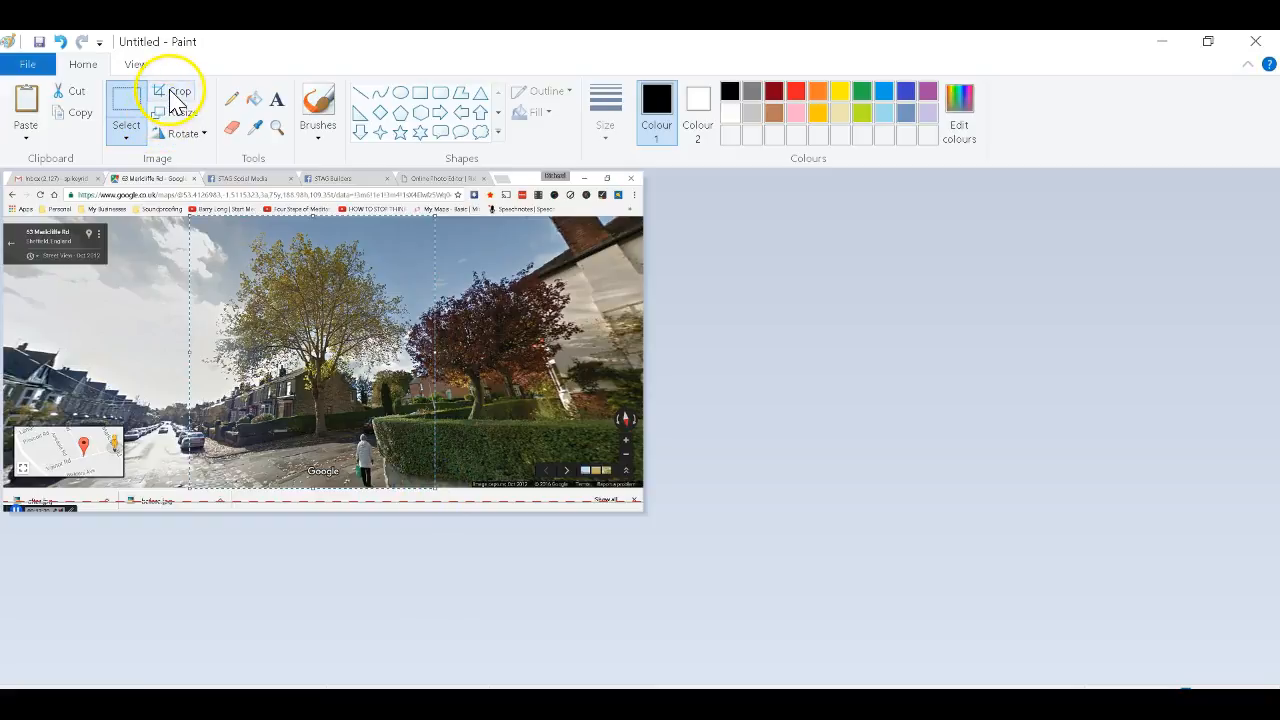
pyautogui.click(169, 92)
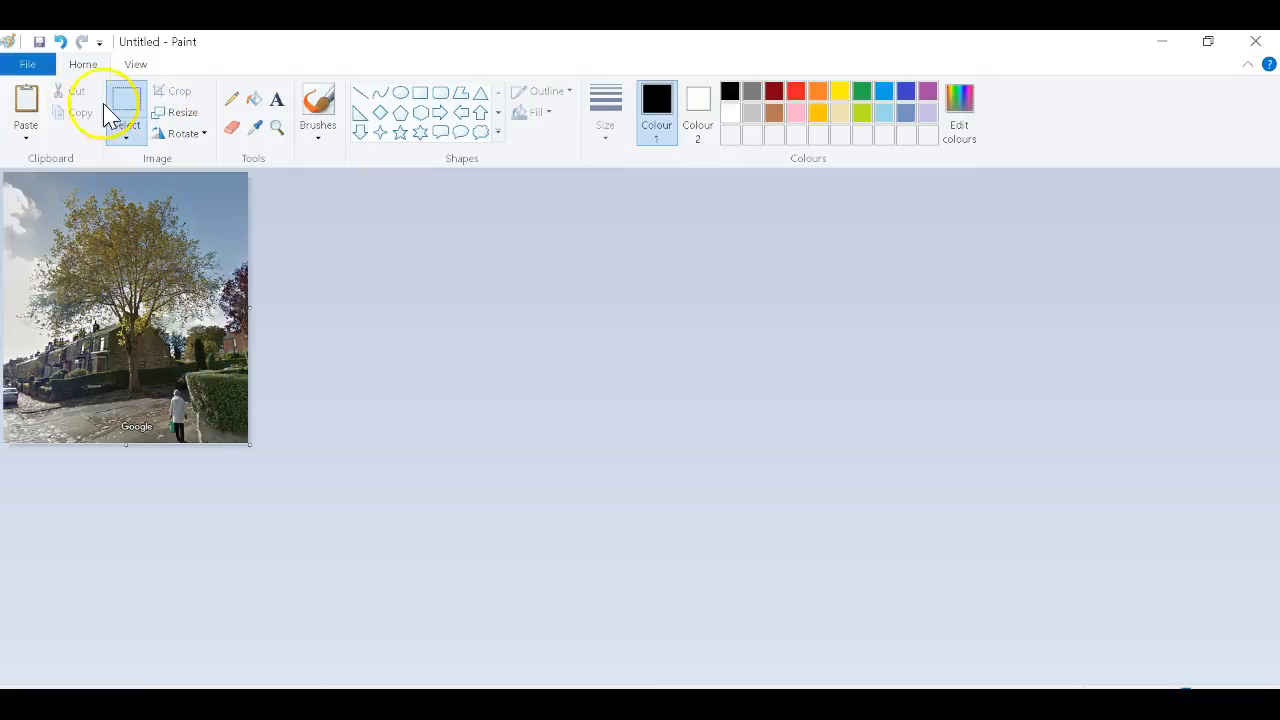
pyautogui.click(28, 66)
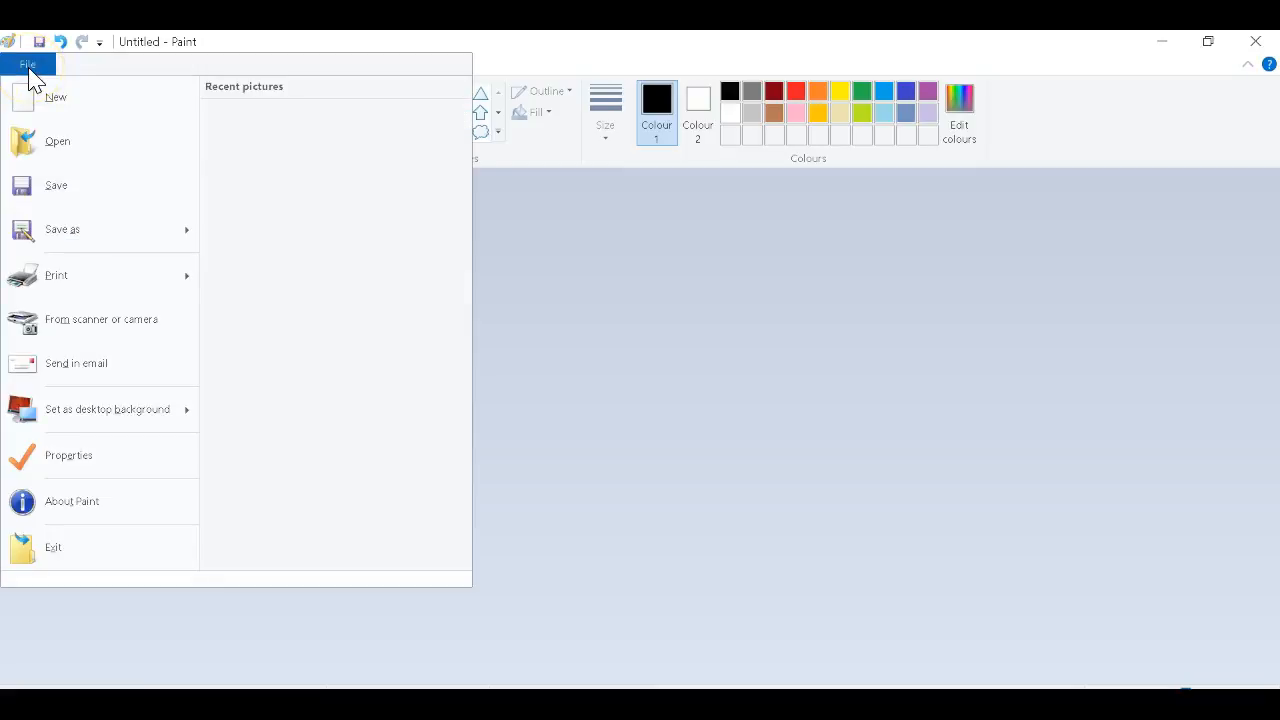
# Browse the save dialog to the tree pictures folder on the Desktop.
pyautogui.click(88, 198)
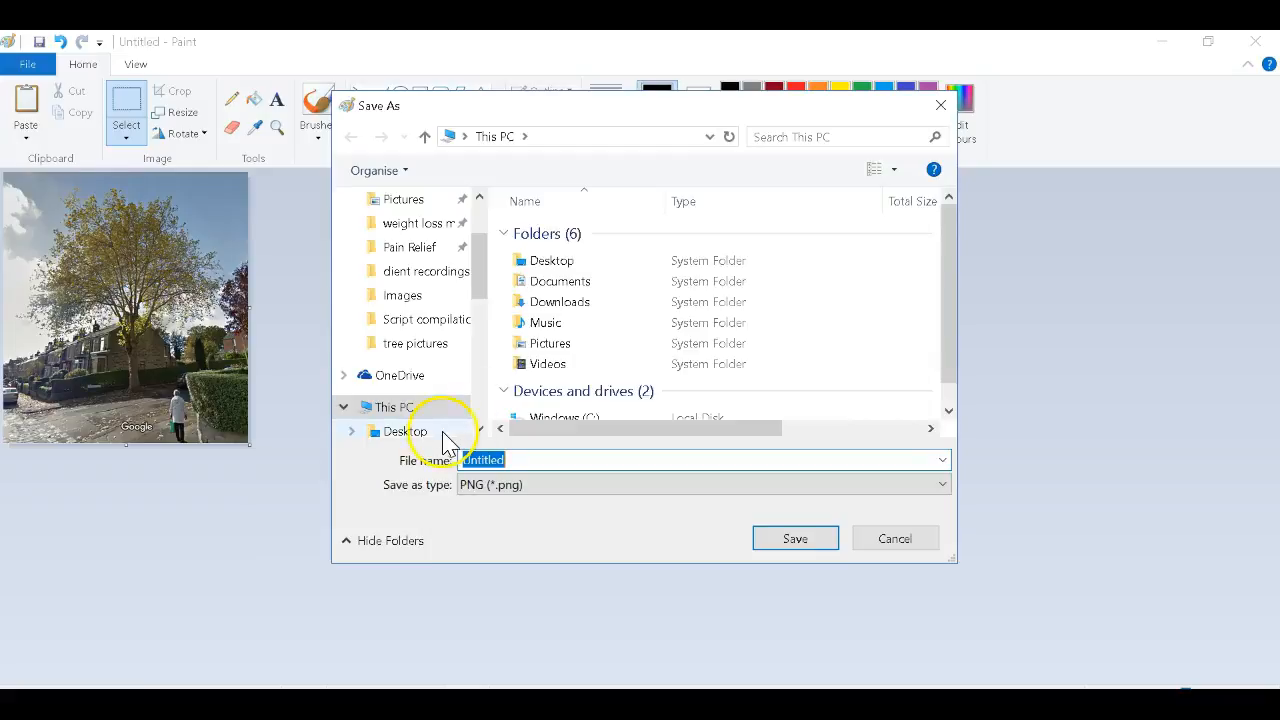
pyautogui.scroll(2, 415, 250)
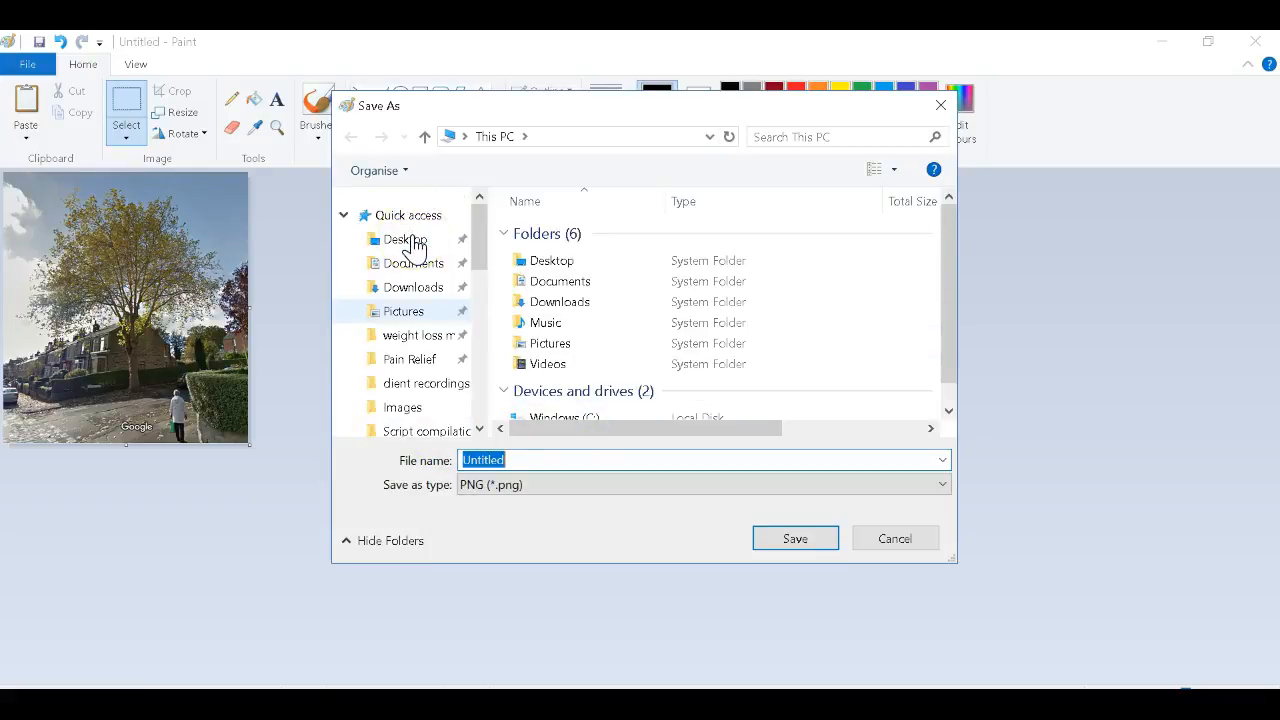
pyautogui.click(405, 240)
pyautogui.scroll(-5, 810, 380)
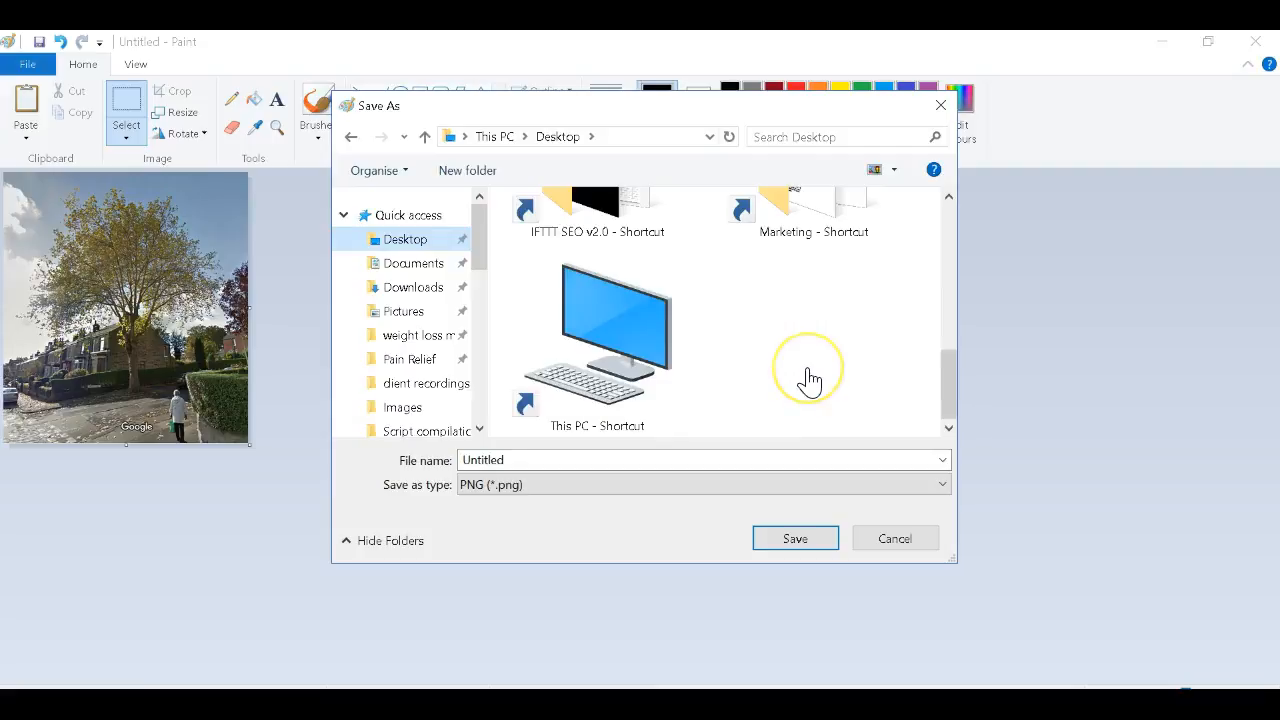
pyautogui.scroll(1, 810, 380)
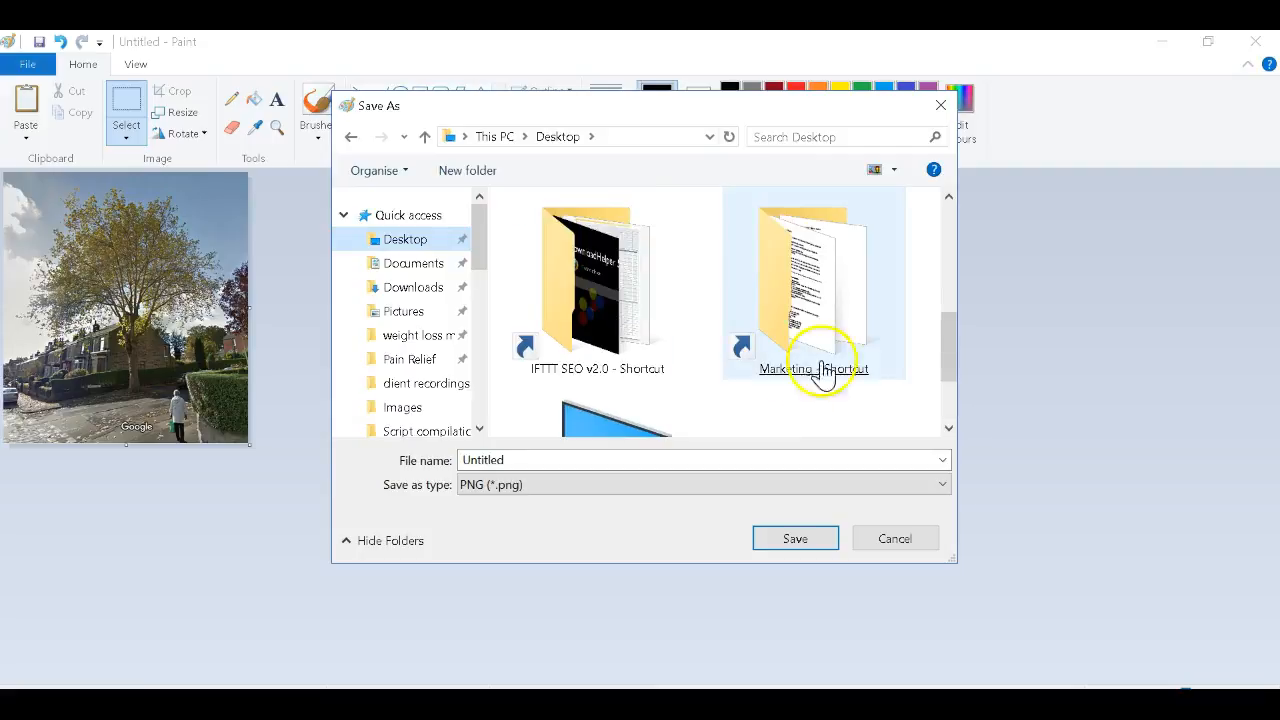
pyautogui.click(949, 360)
pyautogui.moveTo(949, 360); pyautogui.dragTo(950, 272)
pyautogui.click(665, 362)
pyautogui.doubleClick(630, 362)
# Save the cropped picture there under the file name 'before 1'.
pyautogui.click(597, 466)
pyautogui.hotkey('ctrl', 'a')
pyautogui.write('before 1')
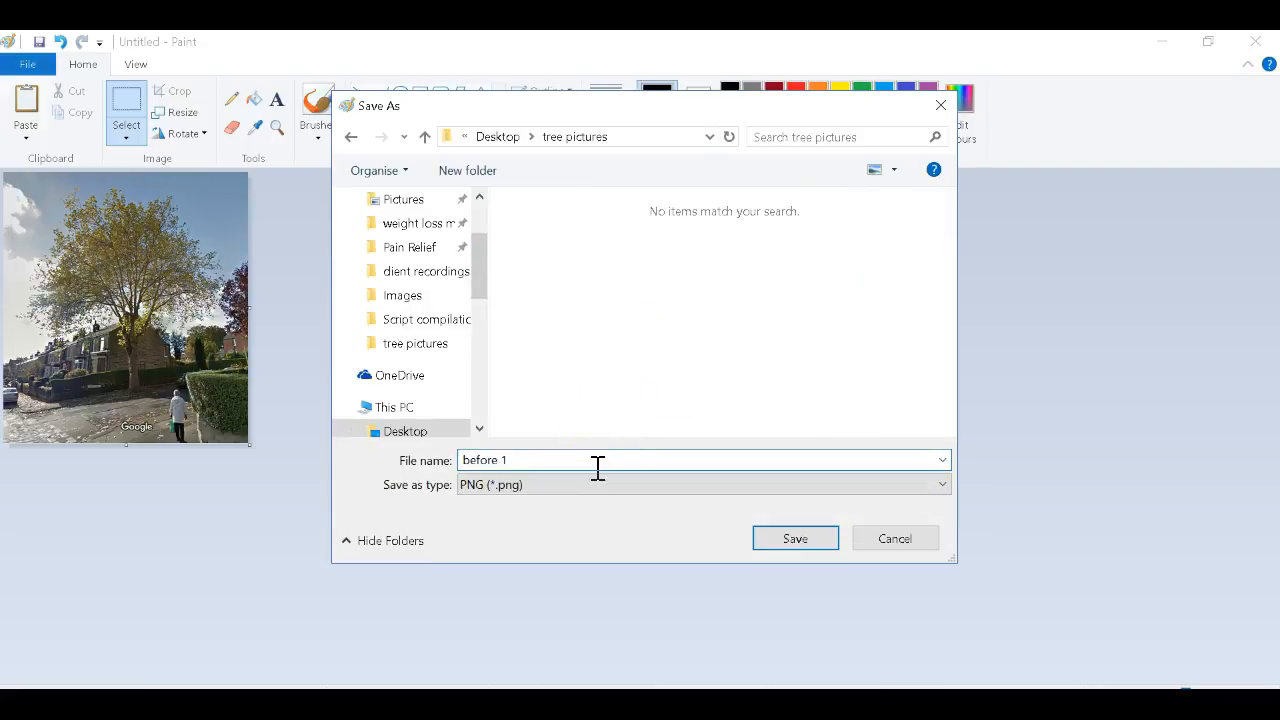
pyautogui.press('Return')
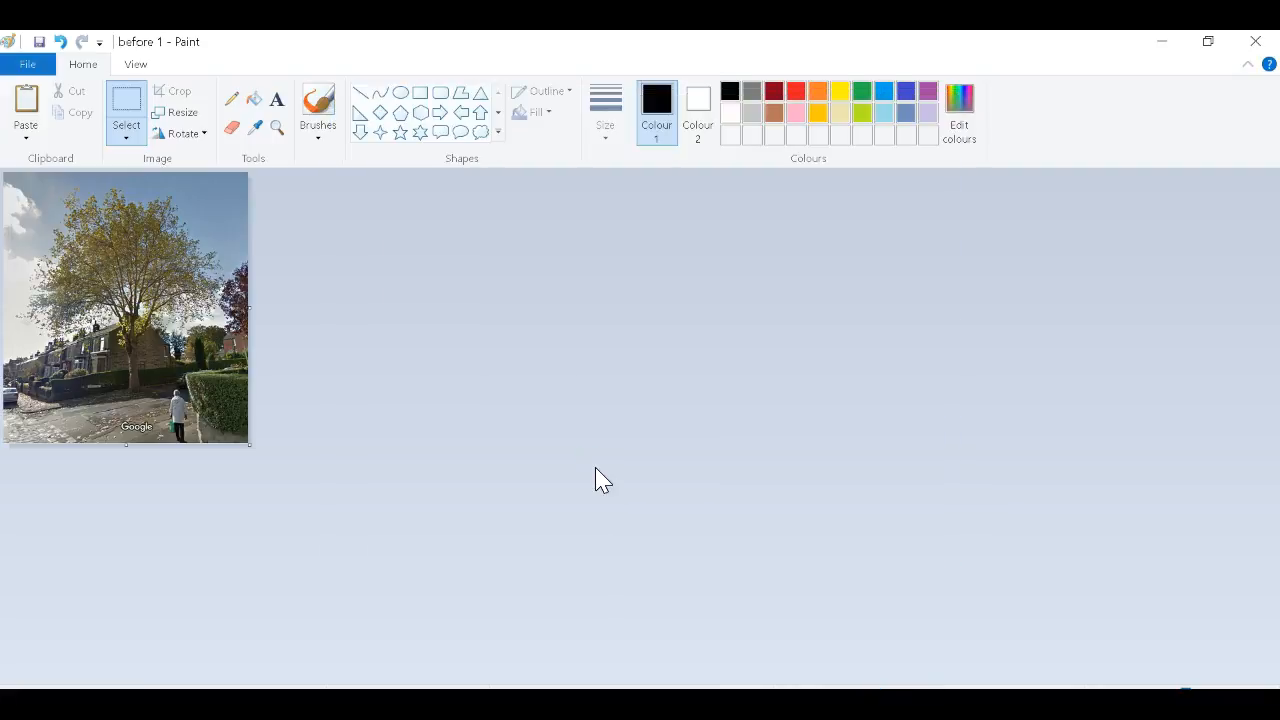